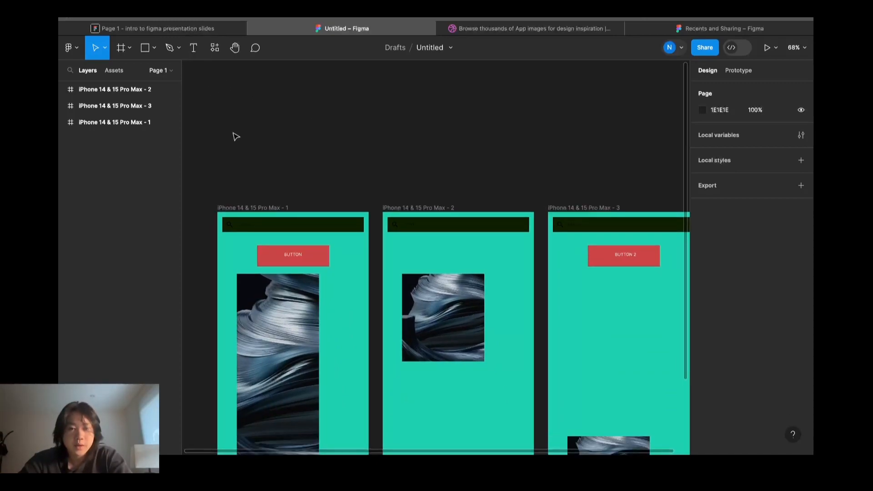
# Add a Slide 16:9 presentation frame, 1920 × 1080, in the empty canvas area above the iPhone frames.
pyautogui.scroll(4, 234, 136)
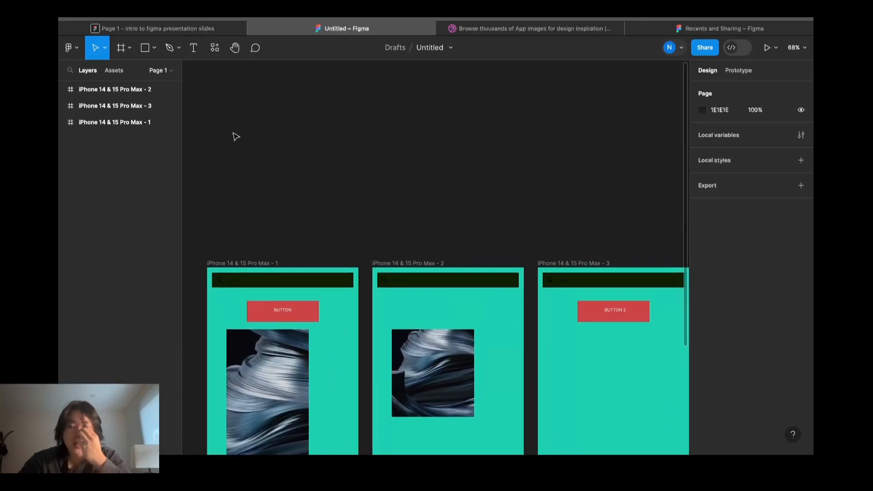
pyautogui.click(125, 50)
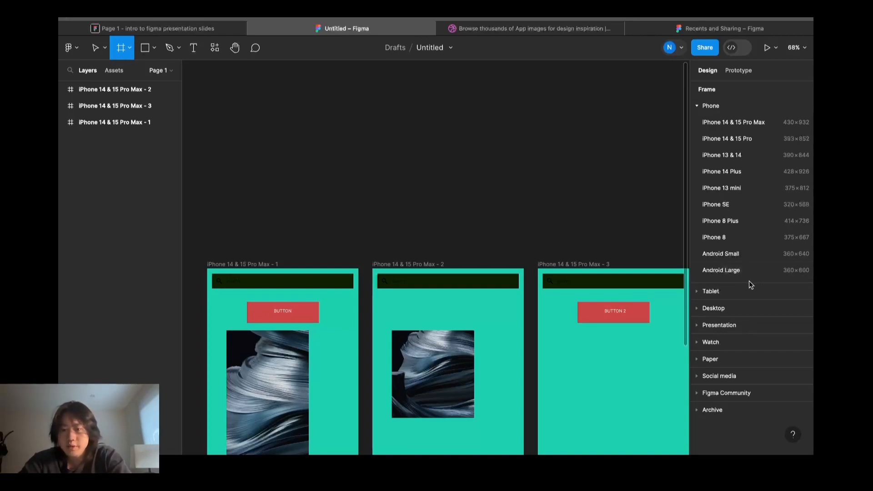
pyautogui.click(727, 325)
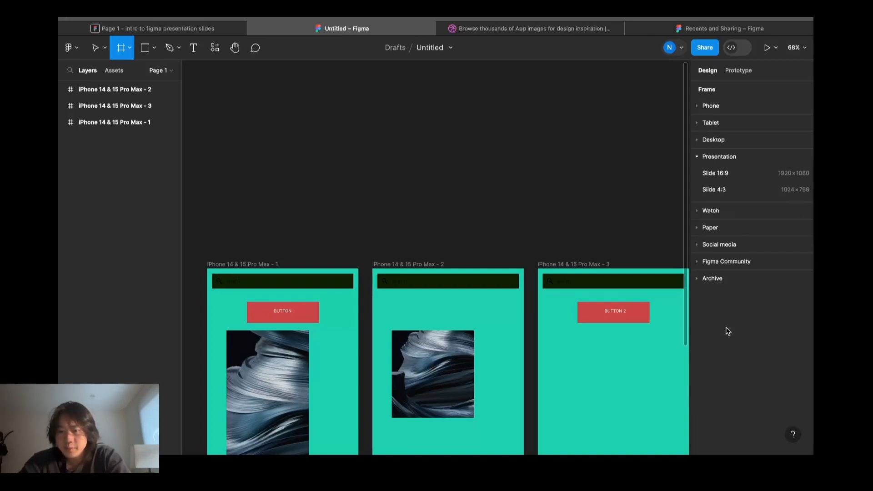
pyautogui.click(716, 177)
pyautogui.moveTo(544, 226); pyautogui.dragTo(370, 134)
pyautogui.hscroll(-3, 371, 134)
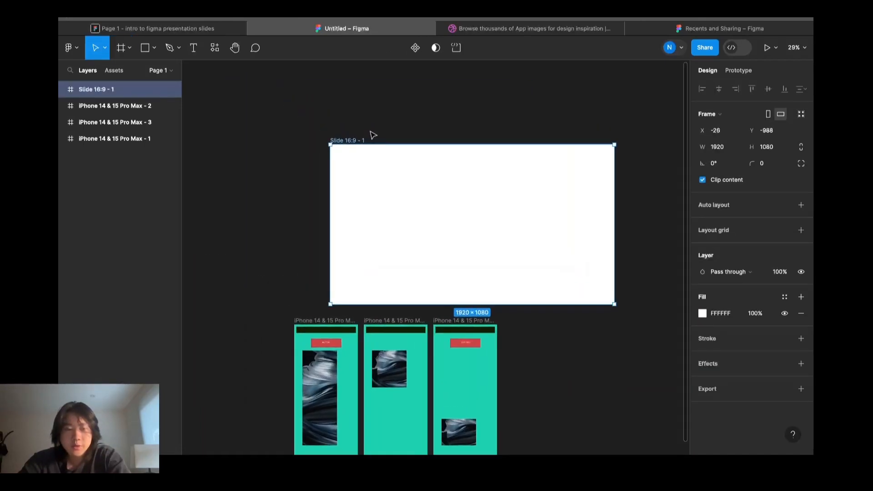
pyautogui.click(335, 125)
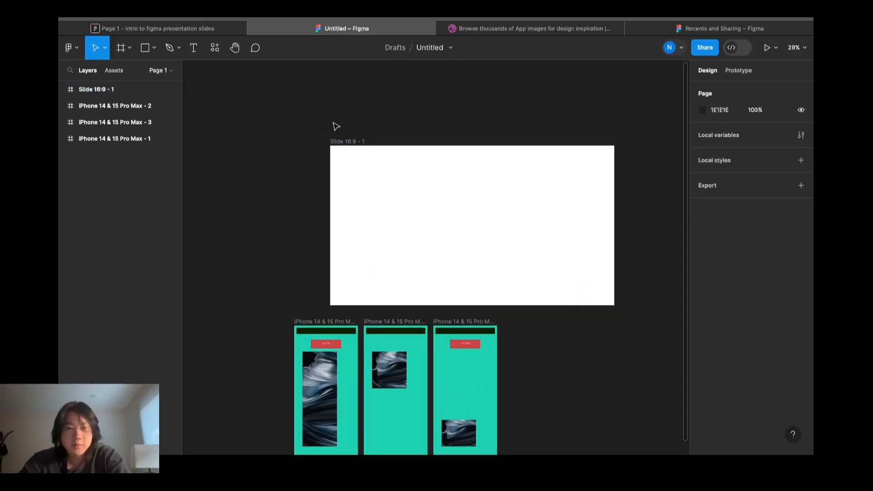
# Browse the phone frame presets and place a small default-size frame inside the white slide.
pyautogui.click(130, 49)
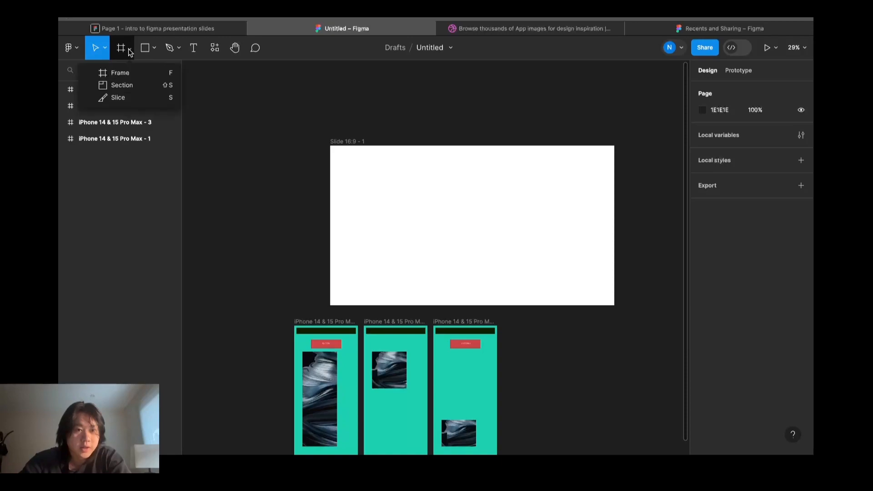
pyautogui.click(121, 74)
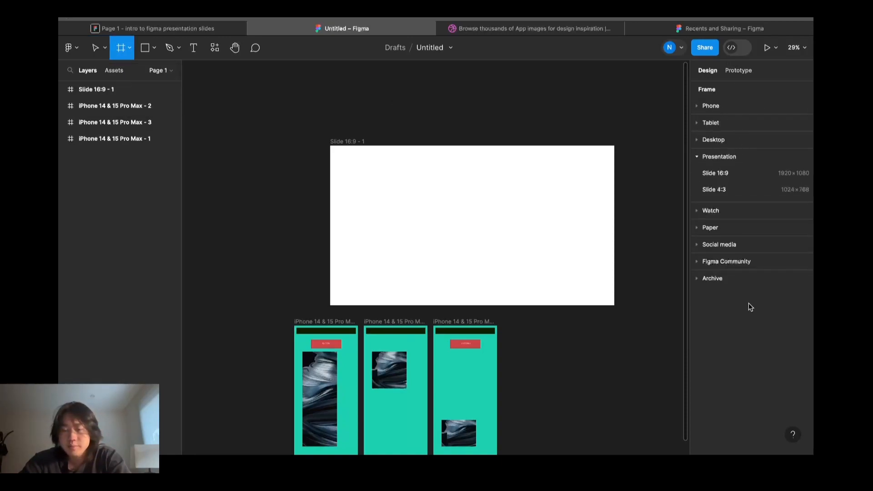
pyautogui.click(711, 104)
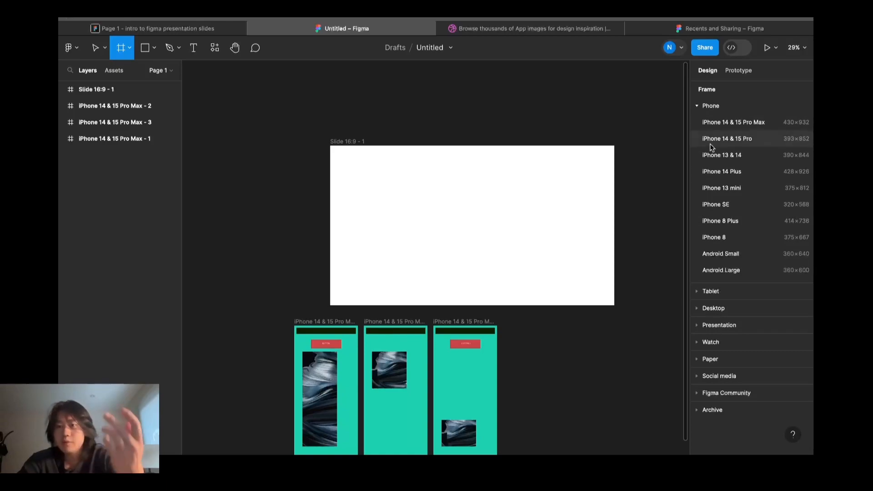
pyautogui.click(712, 111)
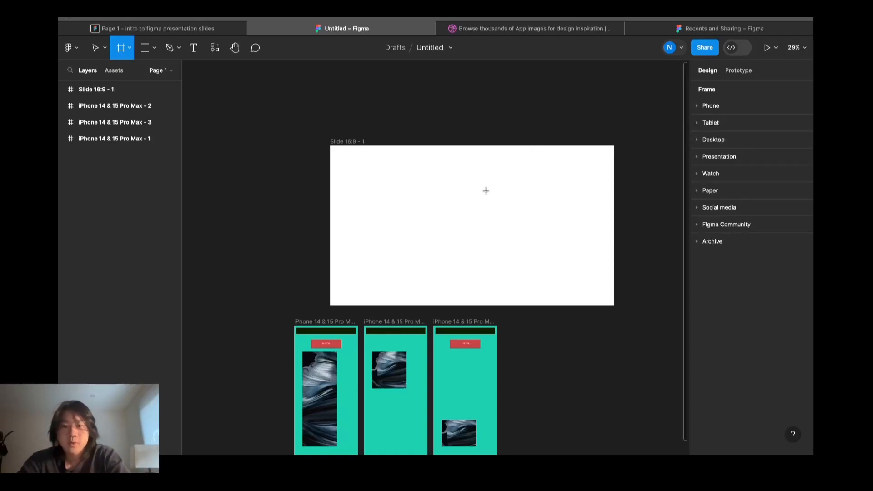
pyautogui.click(455, 219)
# Move the slide up and to the left, and shorten its height to about 1033.
pyautogui.click(348, 142)
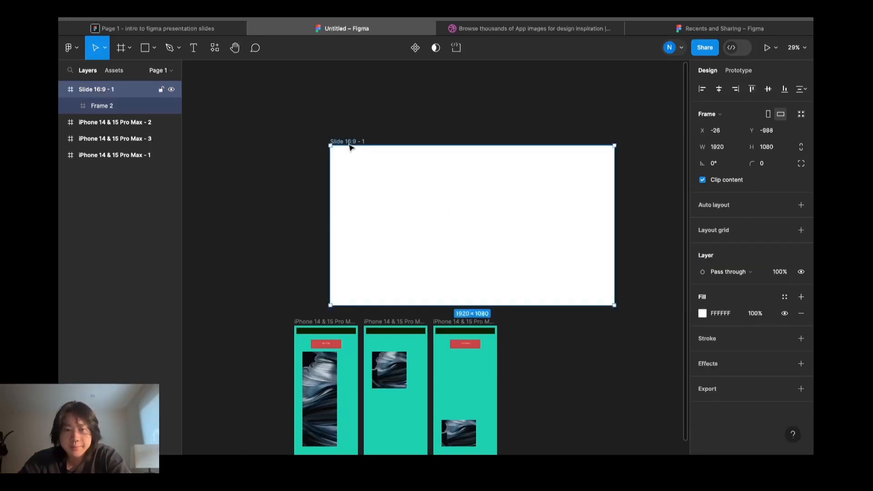
pyautogui.moveTo(355, 145)
pyautogui.mouseDown()
pyautogui.moveTo(320, 138)
pyautogui.moveTo(396, 153)
pyautogui.moveTo(348, 156)
pyautogui.mouseUp()
pyautogui.moveTo(346, 193); pyautogui.dragTo(355, 169)
# Add the text "sefwefwefwe" in the upper-left area of the slide.
pyautogui.click(194, 50)
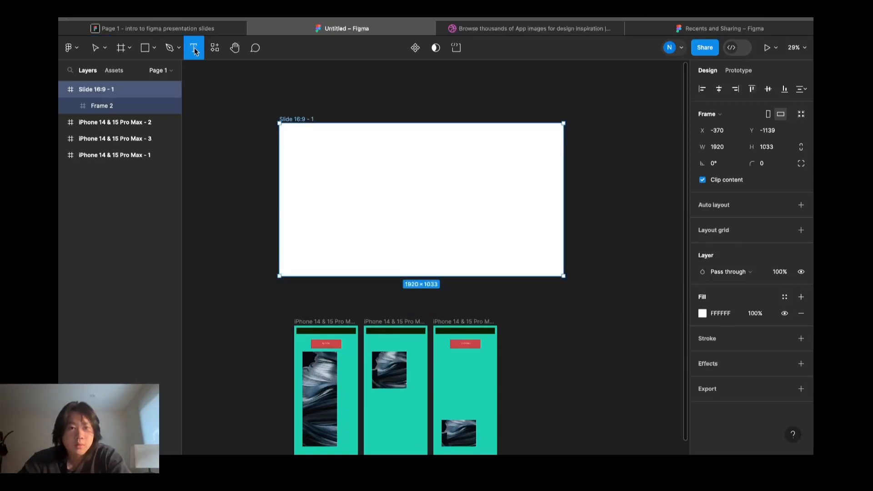
pyautogui.click(323, 157)
pyautogui.write('se')
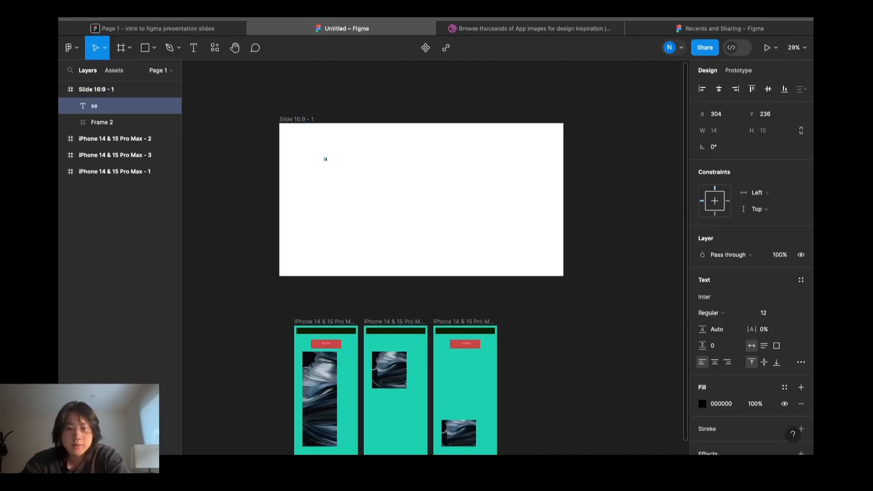
pyautogui.write('fwefwefwe')
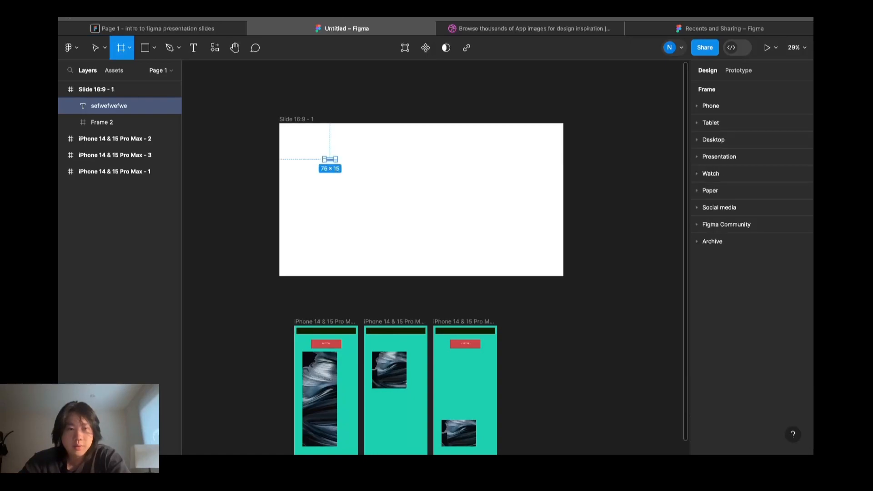
pyautogui.scroll(10, 325, 159)
pyautogui.scroll(-10, 322, 164)
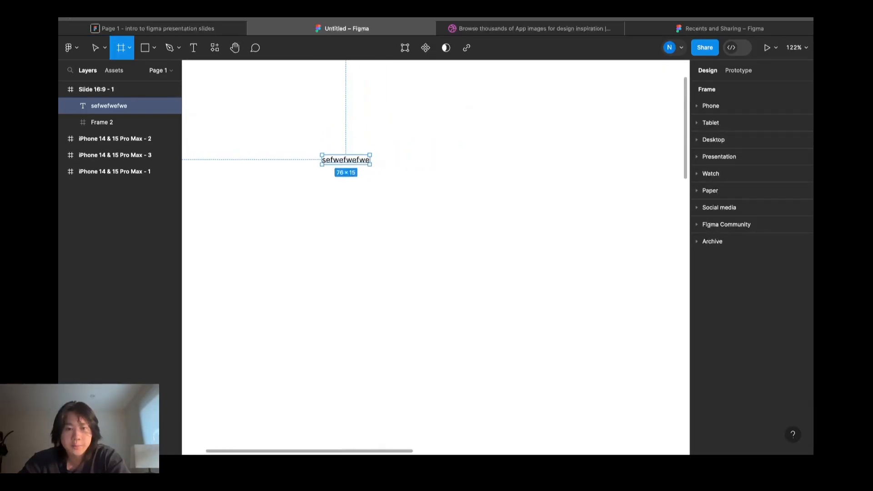
# Draw an ellipse about 318 × 263 on the slide, to the right of the text.
pyautogui.click(144, 49)
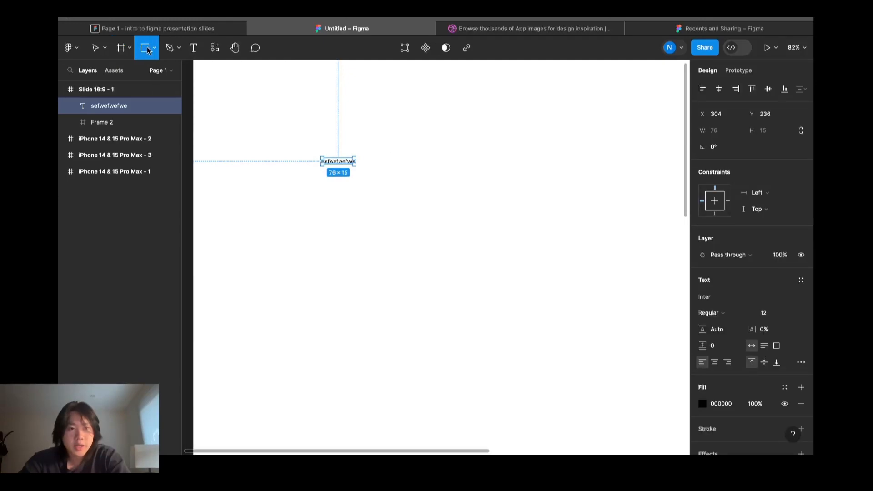
pyautogui.click(154, 49)
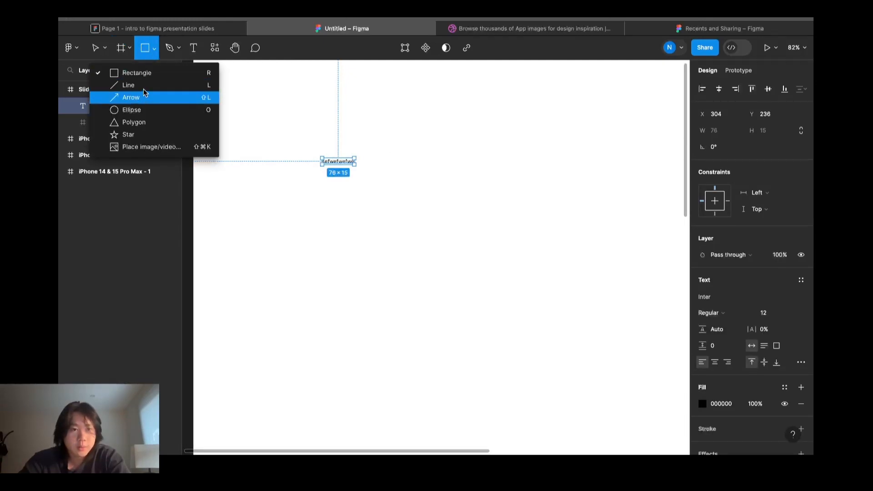
pyautogui.click(134, 110)
pyautogui.moveTo(400, 137); pyautogui.dragTo(535, 249)
pyautogui.click(451, 307)
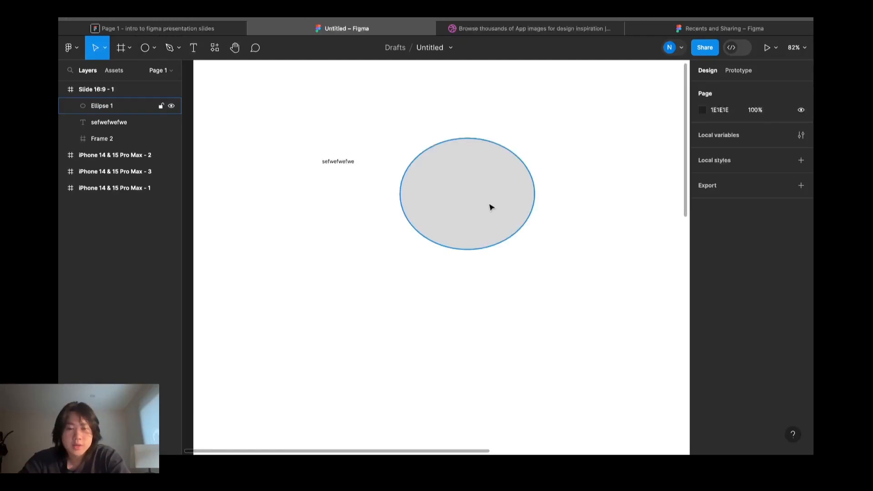
# Move the ellipse leftward to about X 380, Y 178 so it sits directly beside the text.
pyautogui.click(445, 201)
pyautogui.moveTo(458, 199); pyautogui.dragTo(414, 188)
pyautogui.rightClick(377, 301)
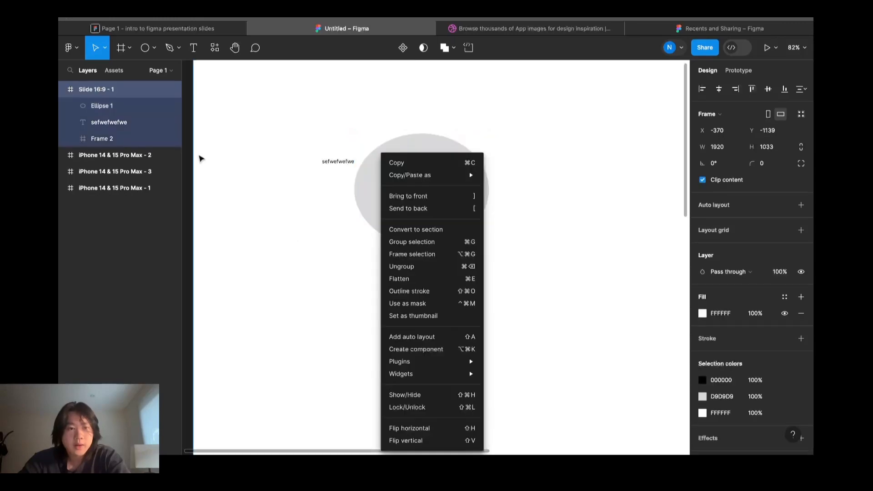
pyautogui.click(279, 120)
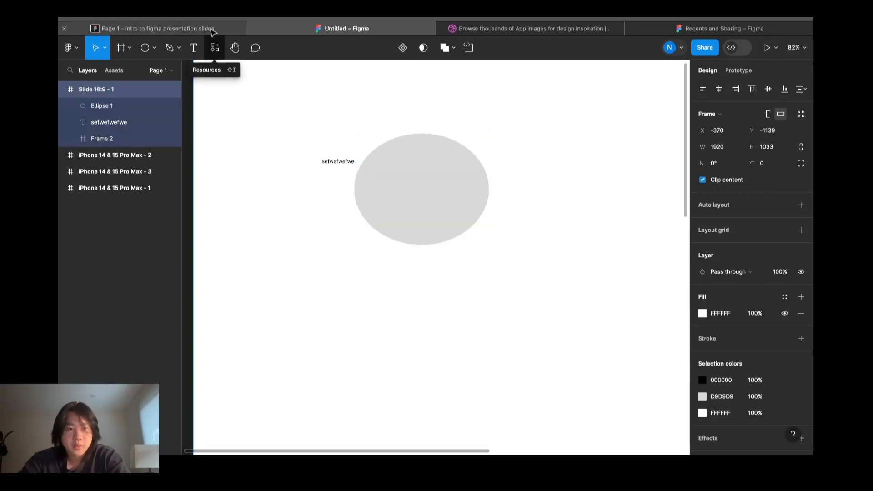
# Change the ellipse's fill colour to red DC2F2F.
pyautogui.click(386, 180)
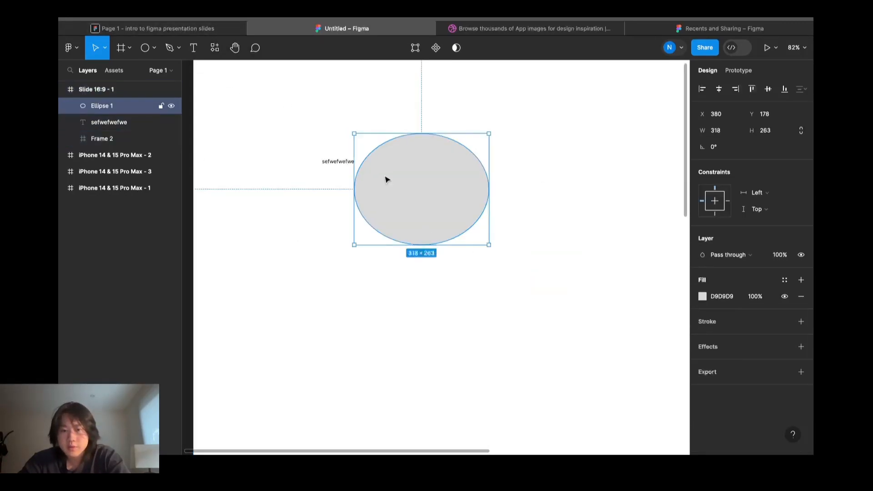
pyautogui.click(701, 297)
pyautogui.moveTo(626, 214); pyautogui.dragTo(664, 206)
pyautogui.click(509, 267)
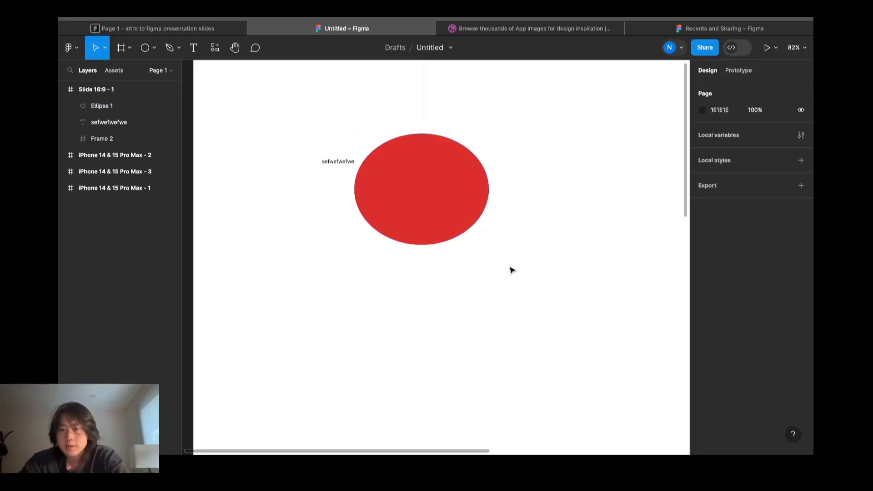
# Centre the ellipse horizontally in the slide and align it to the top edge, then to the bottom edge.
pyautogui.click(431, 204)
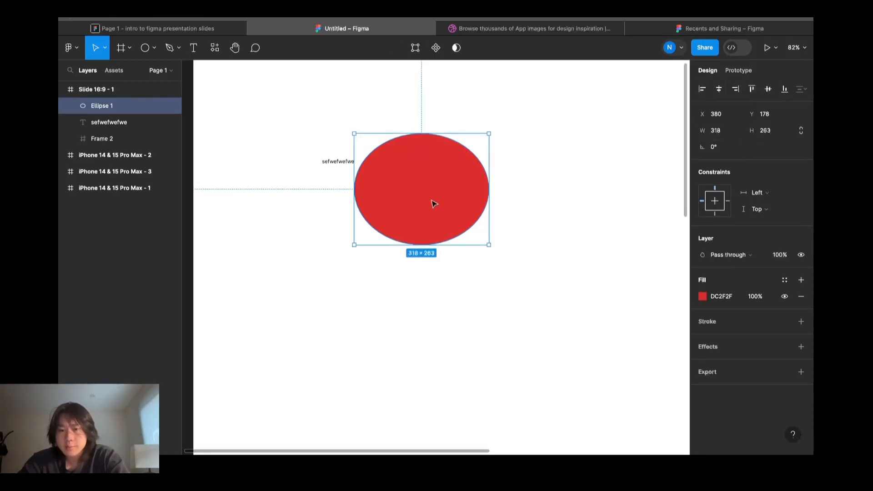
pyautogui.click(719, 89)
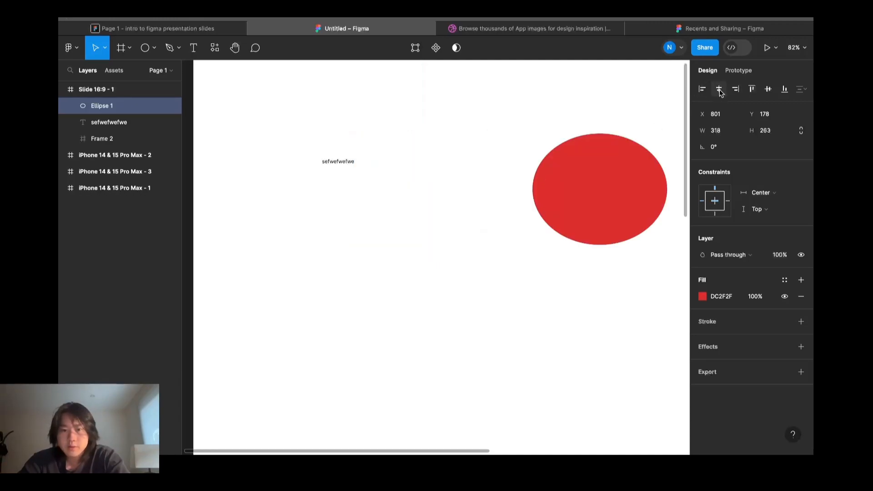
pyautogui.click(753, 91)
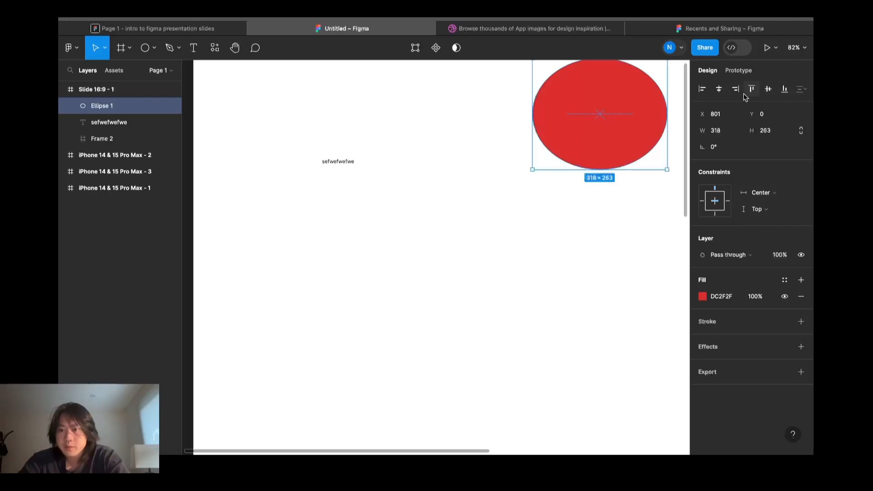
pyautogui.click(783, 91)
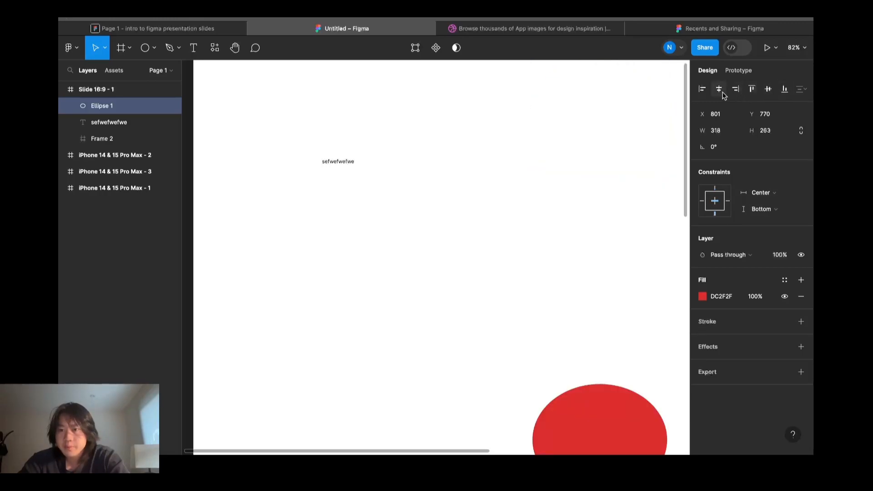
# Centre the ellipse vertically within the slide.
pyautogui.scroll(-10, 549, 239)
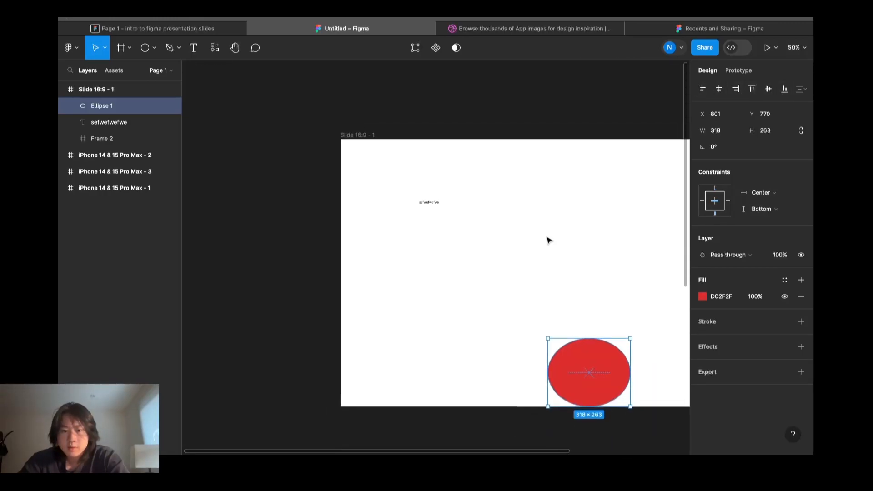
pyautogui.hscroll(2, 548, 240)
pyautogui.hscroll(2, 515, 308)
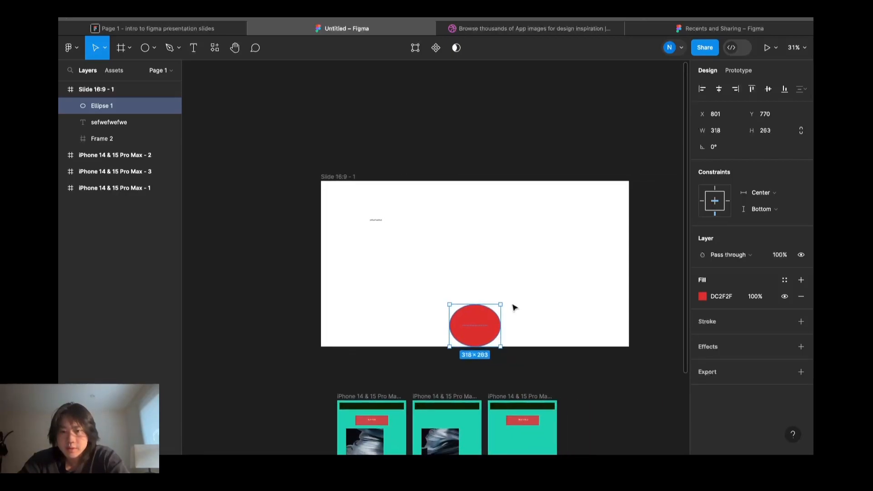
pyautogui.scroll(3, 515, 307)
pyautogui.scroll(3, 515, 308)
pyautogui.scroll(-3, 440, 113)
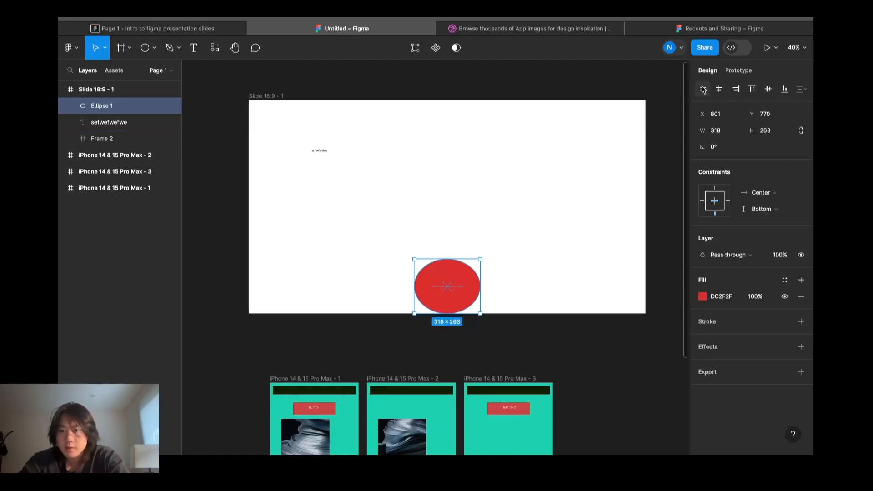
pyautogui.click(768, 89)
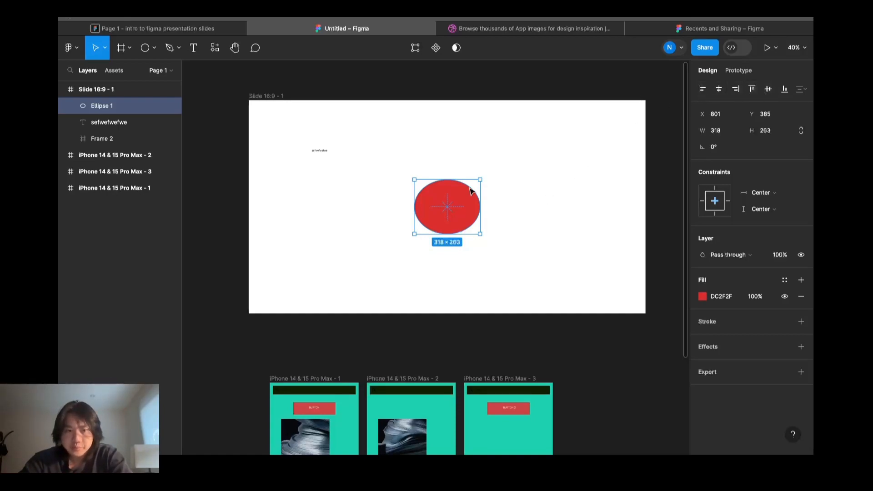
# Review the Basic Tools list in the intro to figma presentation slides and return to the Untitled design file.
pyautogui.click(200, 29)
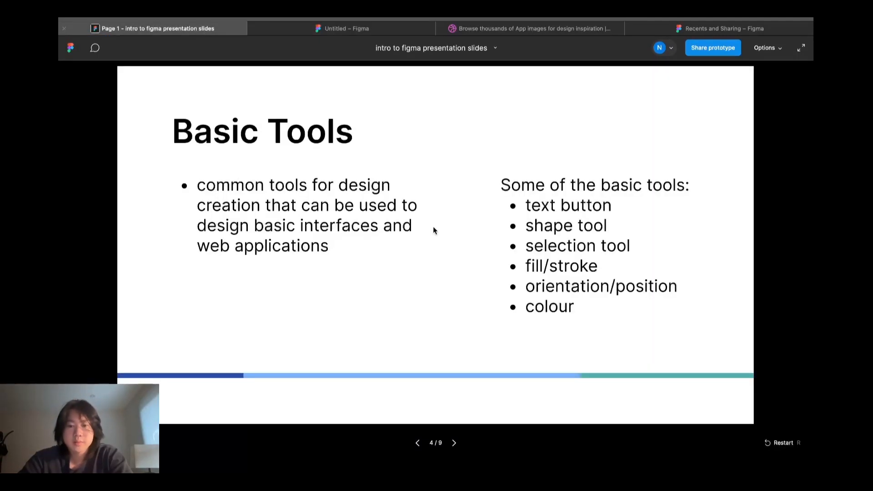
pyautogui.click(350, 28)
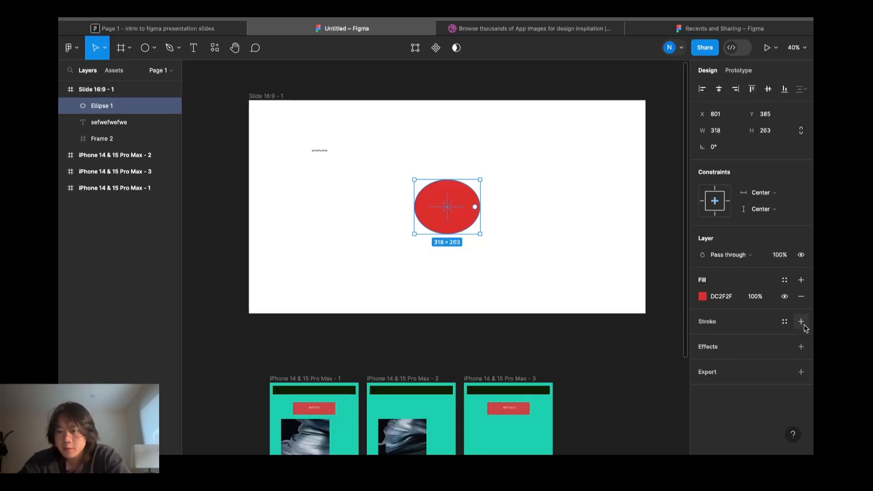
# Remove the ellipse's fill and give it a black inside stroke of weight 1.
pyautogui.click(802, 299)
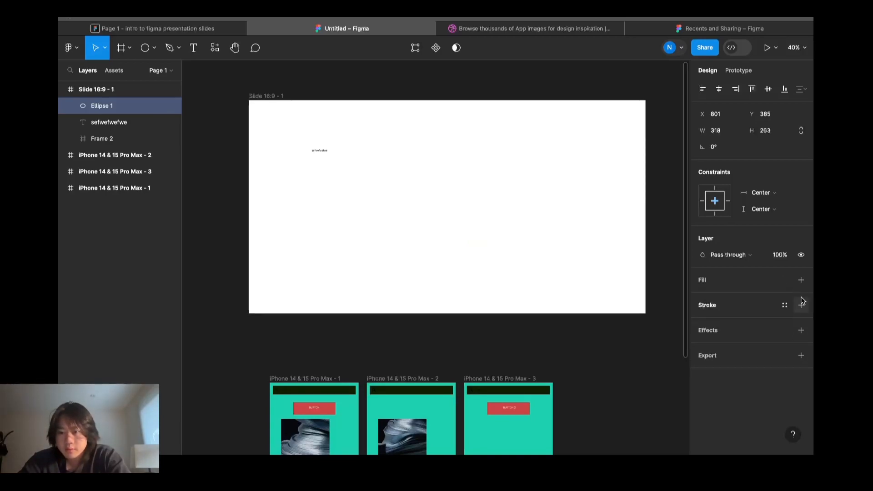
pyautogui.click(803, 305)
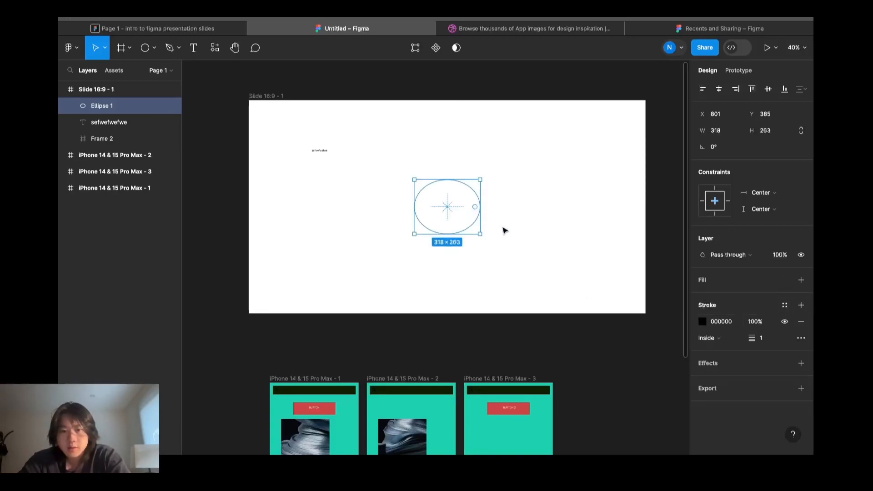
pyautogui.click(540, 242)
# Change the ellipse's stroke colour to red CB2121.
pyautogui.click(478, 218)
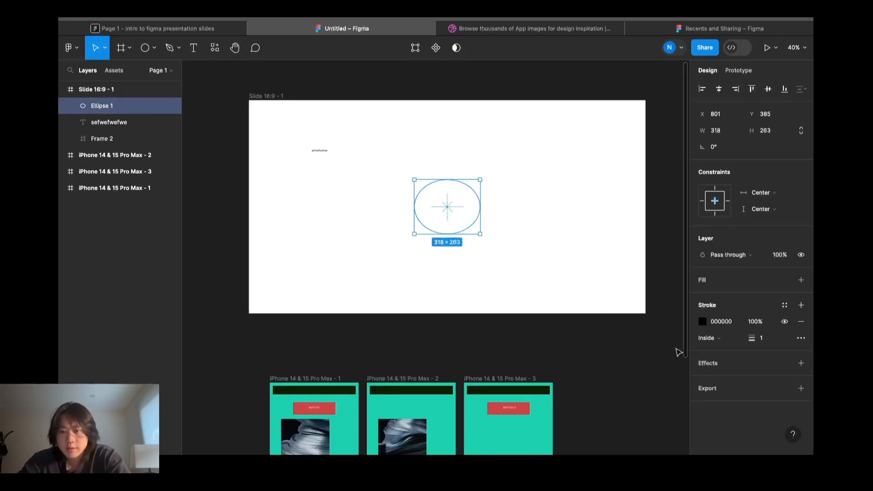
pyautogui.click(703, 322)
pyautogui.click(670, 215)
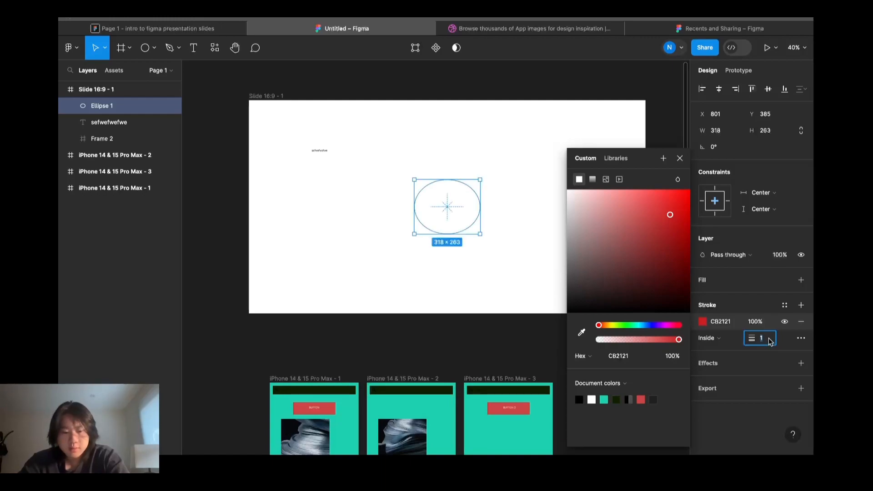
# Increase the ellipse's stroke weight to form a thick red outline and deselect the shape.
pyautogui.write('310')
pyautogui.press('Return')
pyautogui.click(505, 252)
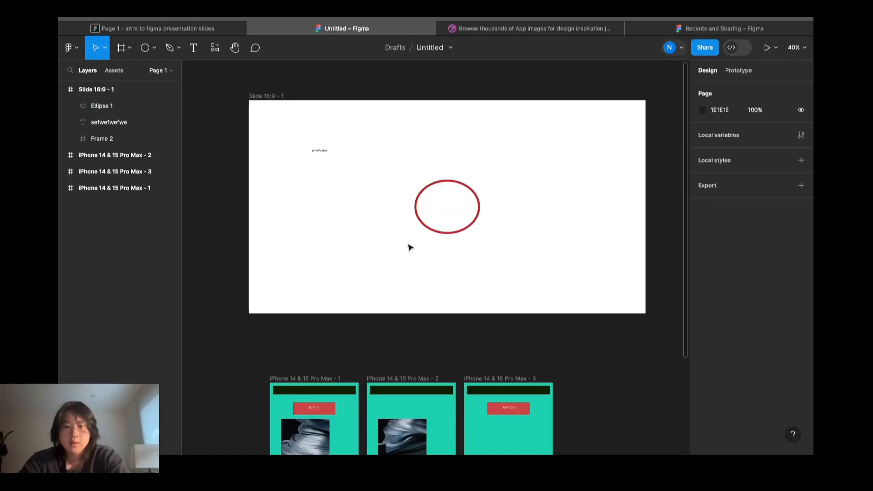
# Review the Auto Layout slide in the intro to figma presentation slides and return to the Untitled design file.
pyautogui.click(200, 29)
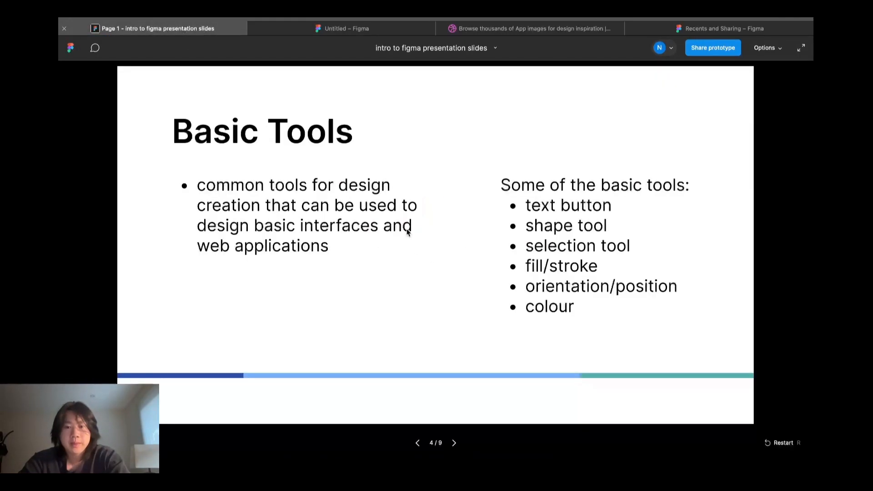
pyautogui.click(452, 450)
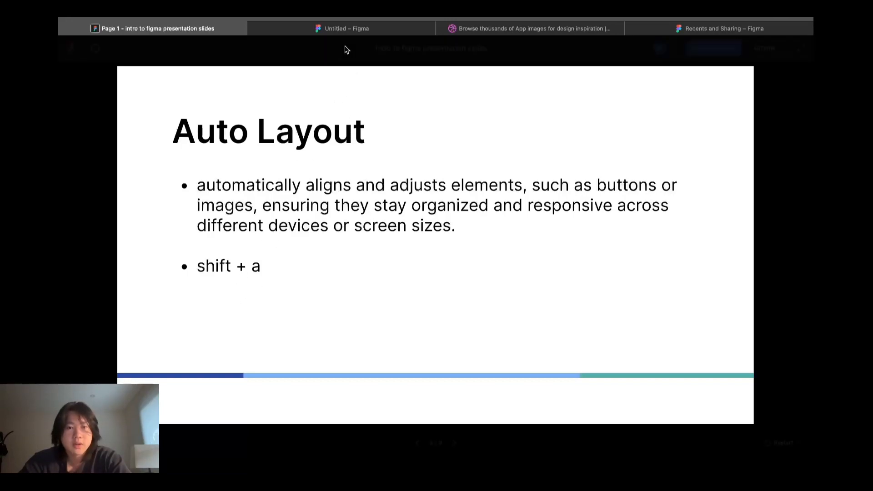
pyautogui.click(344, 32)
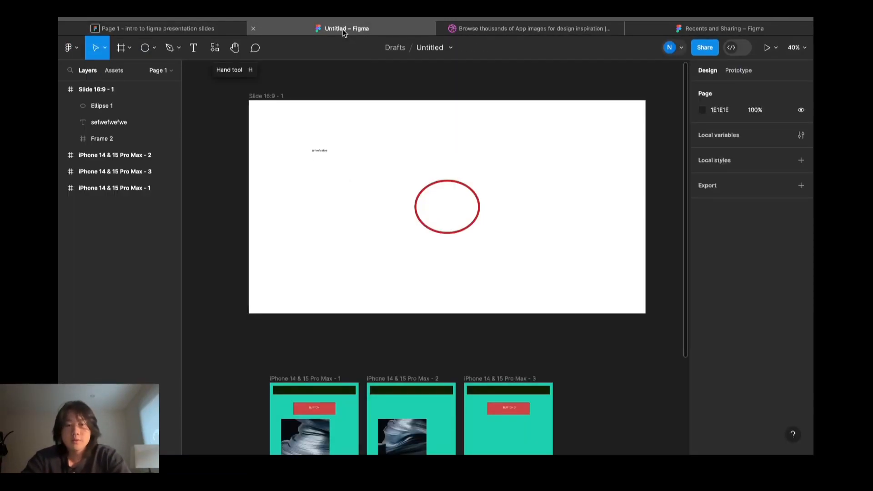
# Replace the placeholder text on the slide with "search" and move it slightly down and to the right.
pyautogui.scroll(5, 397, 214)
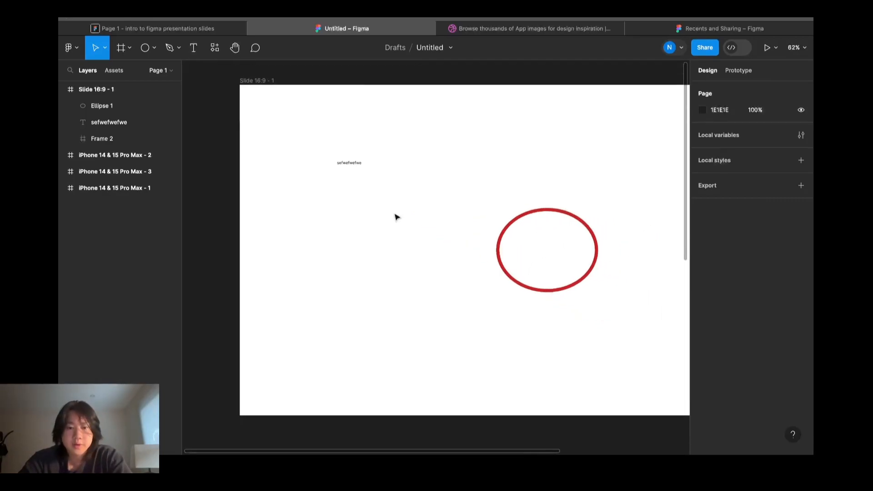
pyautogui.click(351, 163)
pyautogui.doubleClick(350, 162)
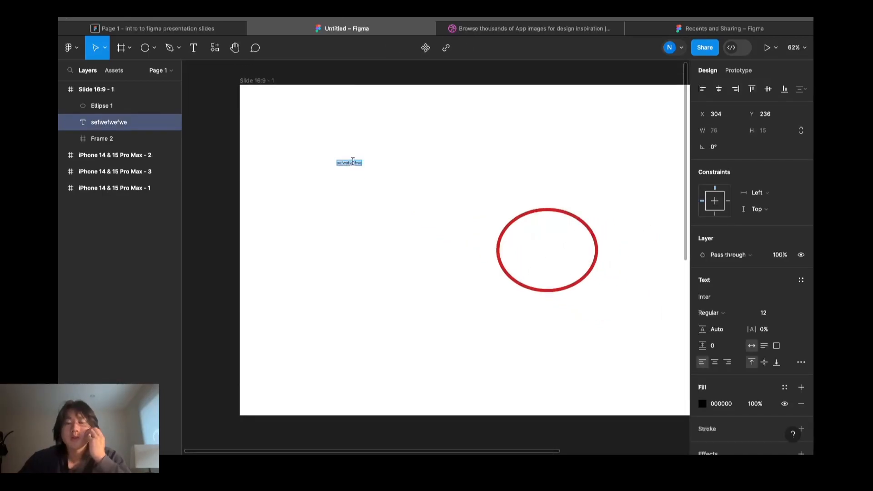
pyautogui.write('search')
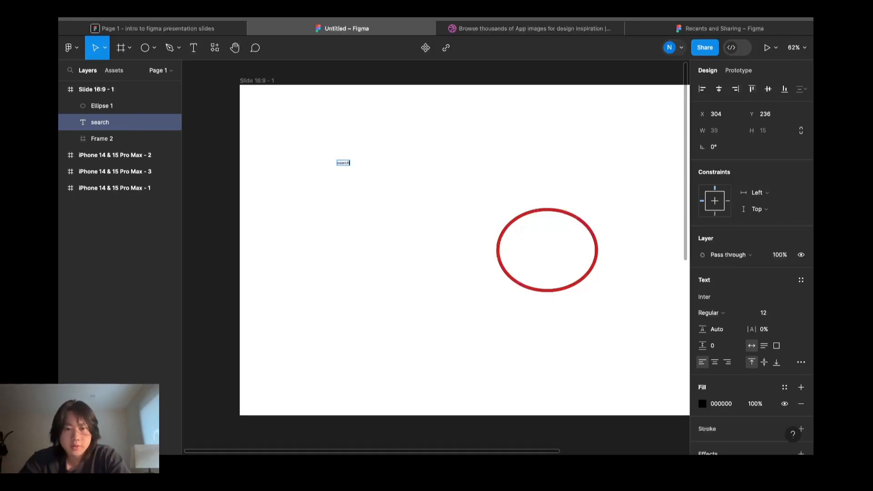
pyautogui.press('Escape')
pyautogui.click(403, 176)
pyautogui.moveTo(345, 165); pyautogui.dragTo(360, 185)
pyautogui.click(378, 172)
# Draw a rectangle about 344 × 67 over the search text and send it to the back.
pyautogui.click(194, 48)
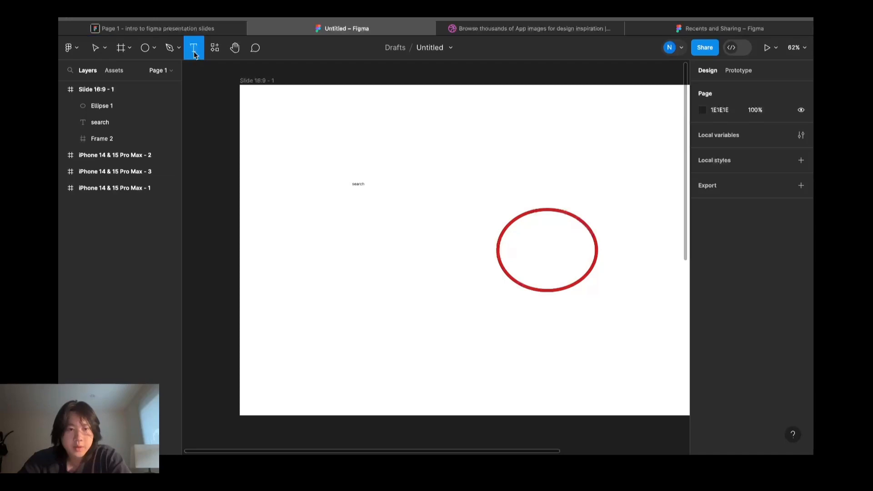
pyautogui.click(156, 48)
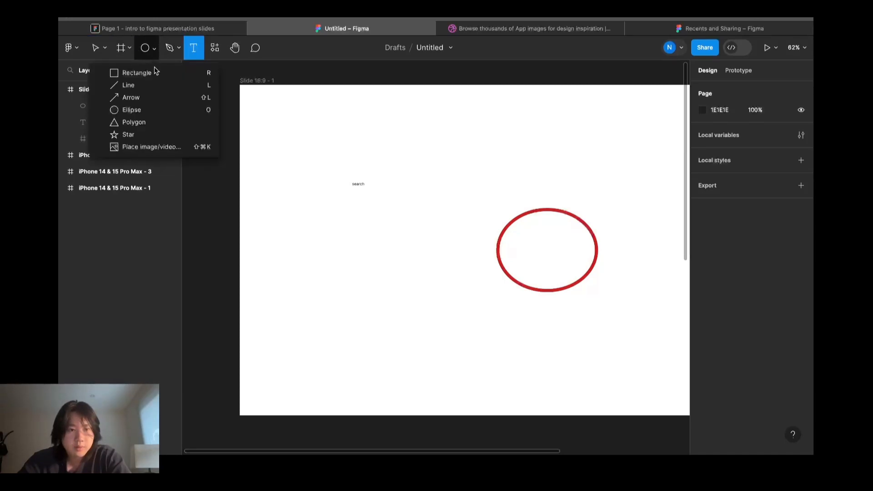
pyautogui.click(182, 71)
pyautogui.moveTo(304, 175)
pyautogui.mouseDown()
pyautogui.moveTo(414, 206)
pyautogui.moveTo(414, 197)
pyautogui.mouseUp()
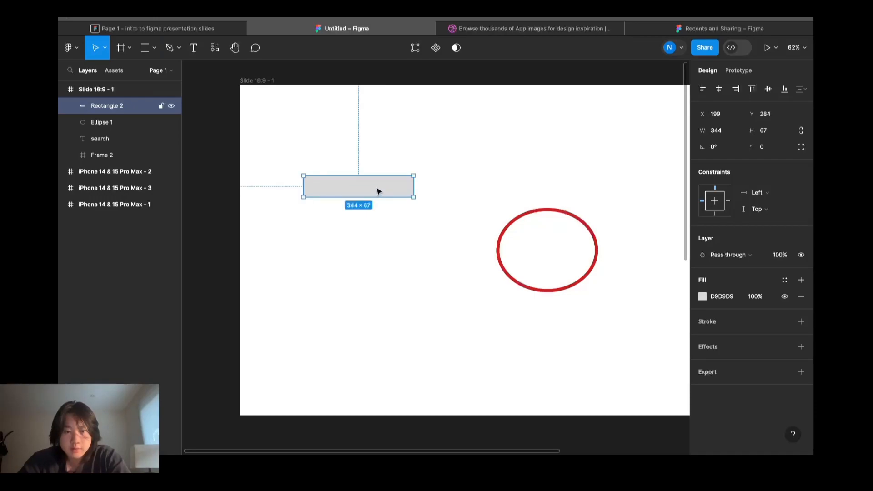
pyautogui.rightClick(379, 190)
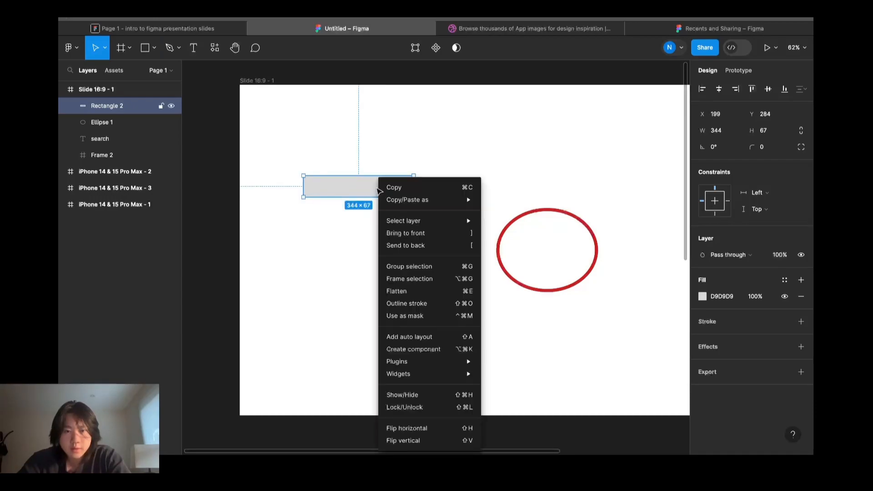
pyautogui.click(414, 246)
# Move the search text to the centre of the grey rectangle.
pyautogui.click(361, 214)
pyautogui.click(358, 183)
pyautogui.moveTo(358, 178); pyautogui.dragTo(359, 190)
pyautogui.click(365, 214)
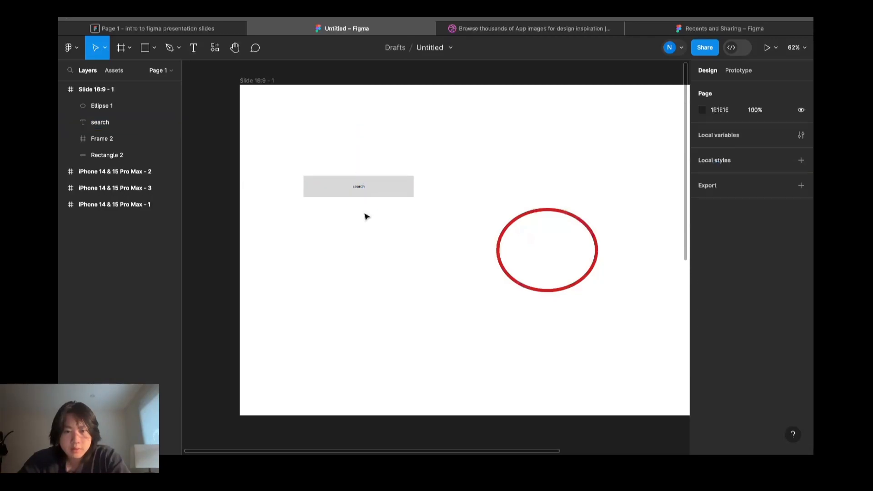
# Nudge the grey rectangle to X 200 so that it is centred behind the search text.
pyautogui.scroll(5, 366, 214)
pyautogui.scroll(-2, 367, 213)
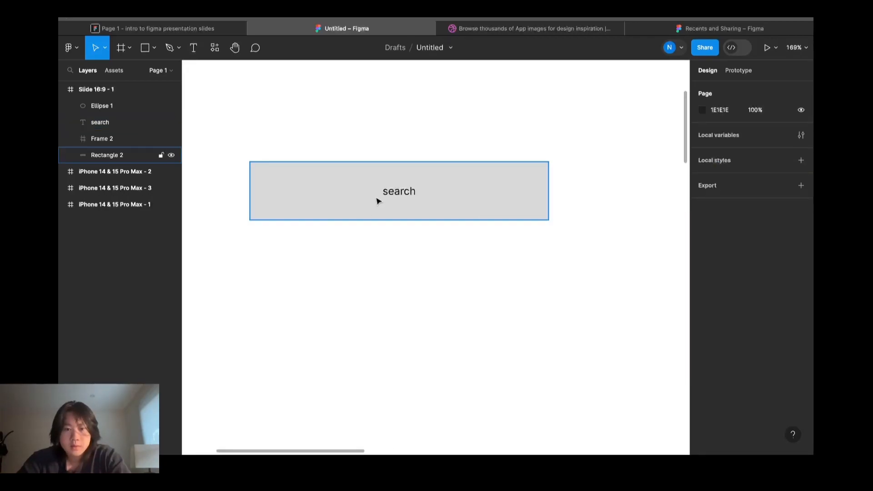
pyautogui.click(394, 196)
pyautogui.click(377, 203)
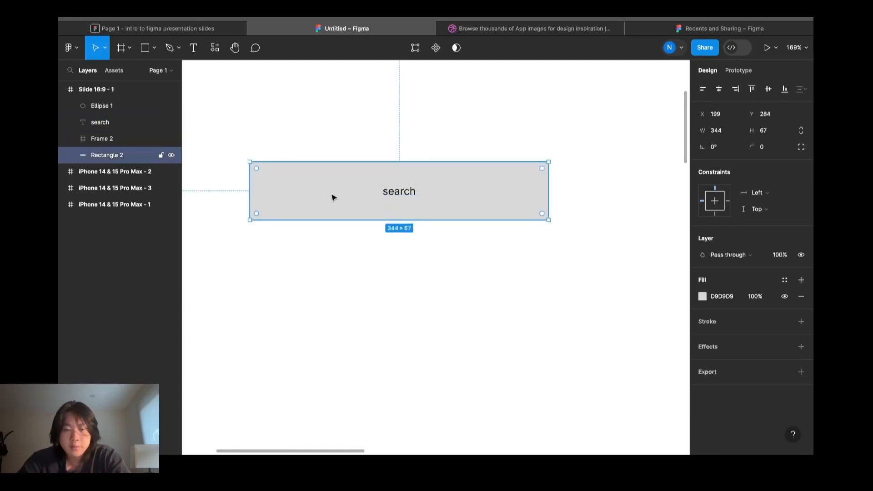
pyautogui.moveTo(345, 202)
pyautogui.mouseDown()
pyautogui.moveTo(339, 340)
pyautogui.moveTo(363, 189)
pyautogui.moveTo(347, 203)
pyautogui.mouseUp()
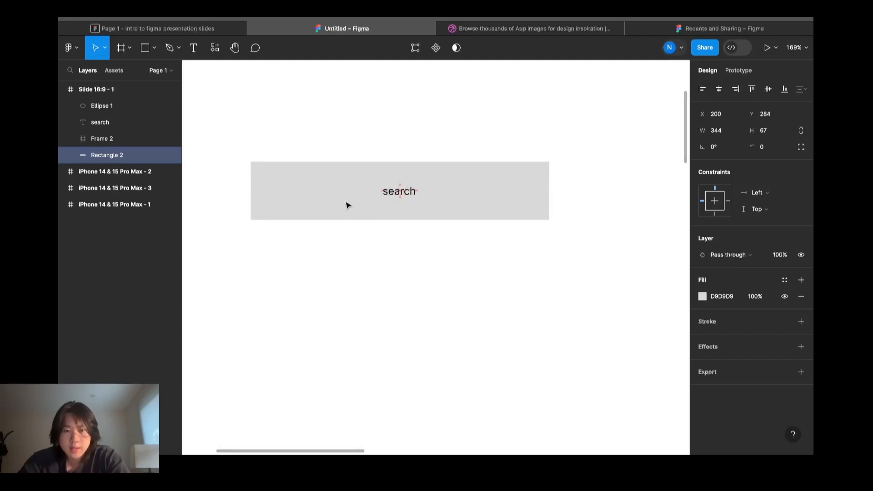
pyautogui.click(378, 250)
pyautogui.scroll(-2, 381, 268)
pyautogui.scroll(-1, 381, 268)
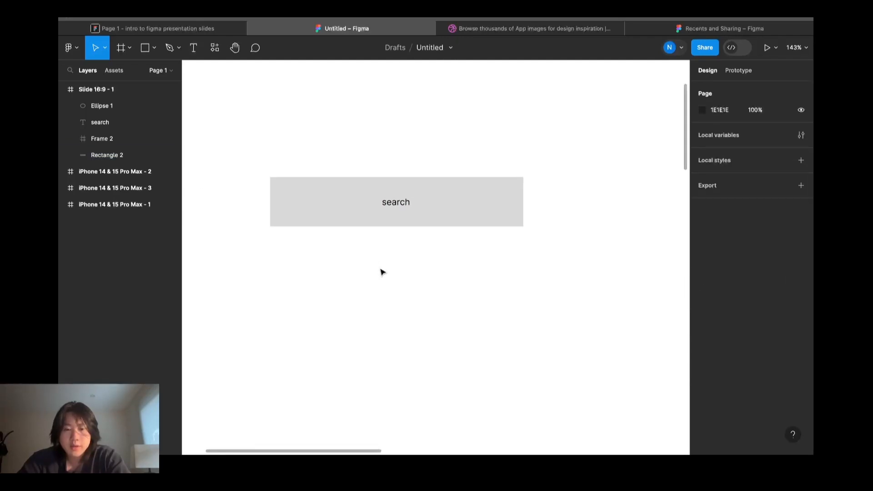
# Combine the search text and grey rectangle into an auto layout frame and move it to about X 236, Y 275.
pyautogui.click(394, 209)
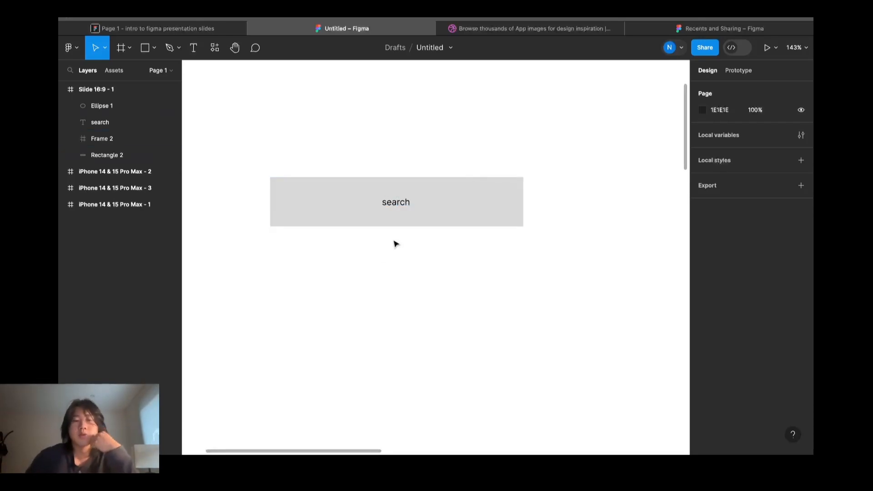
pyautogui.click(395, 206)
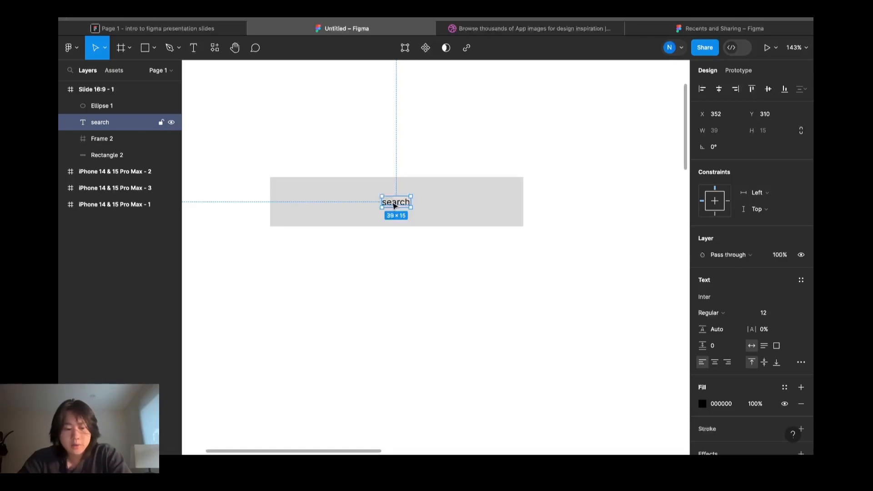
pyautogui.keyDown('shift'); pyautogui.click(330, 203); pyautogui.keyUp('shift')
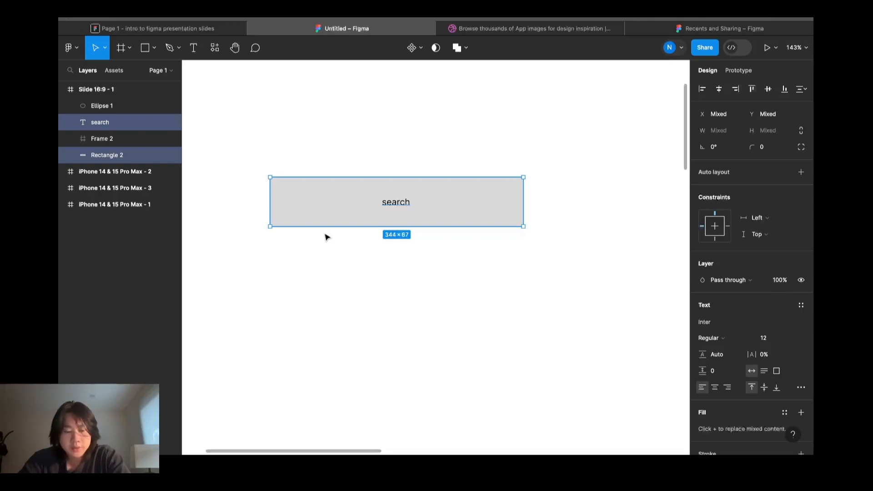
pyautogui.hotkey('shift', 'a')
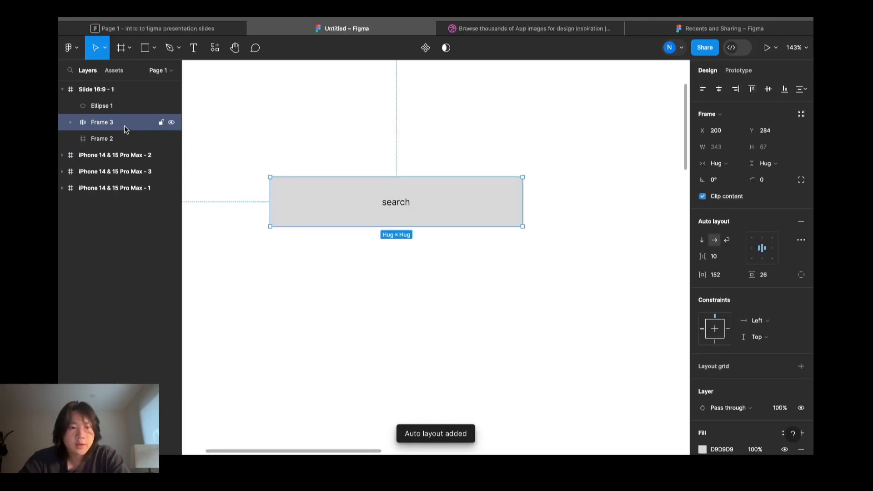
pyautogui.moveTo(417, 195); pyautogui.dragTo(445, 198)
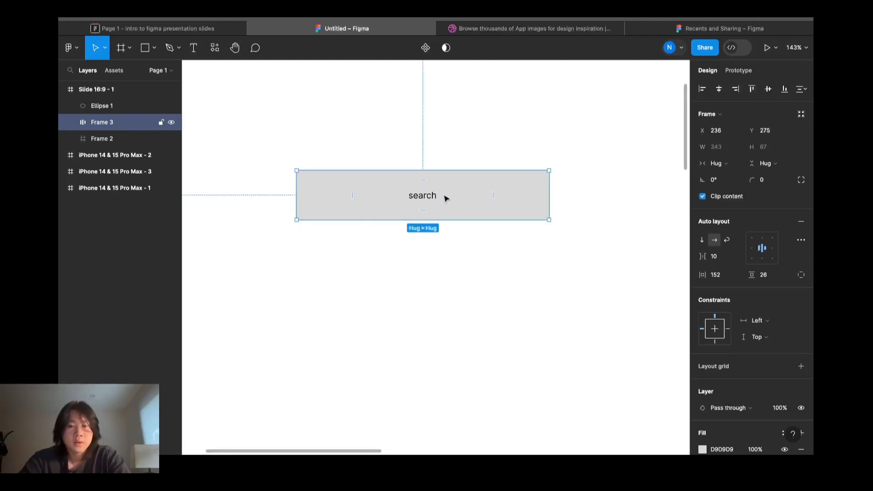
# Set the font size of the search text inside the auto layout frame to 30.
pyautogui.doubleClick(426, 200)
pyautogui.doubleClick(428, 199)
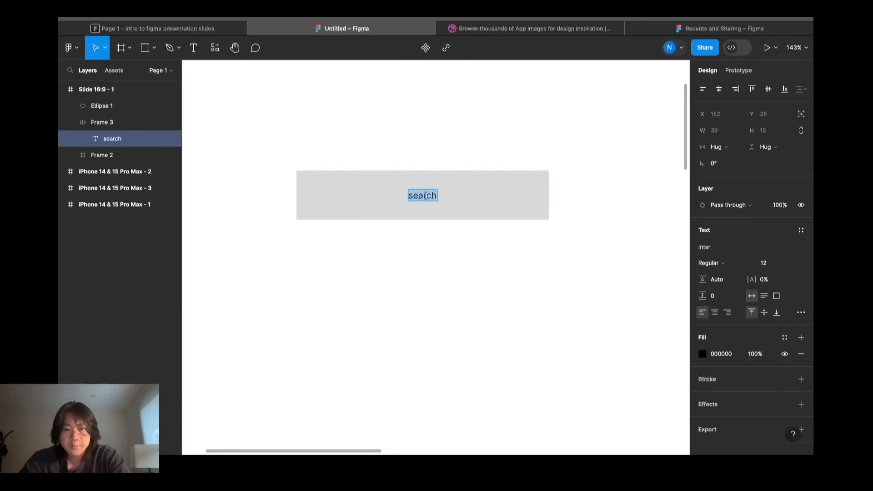
pyautogui.doubleClick(433, 201)
pyautogui.click(435, 196)
pyautogui.doubleClick(426, 196)
pyautogui.click(772, 268)
pyautogui.write('30')
pyautogui.press('Return')
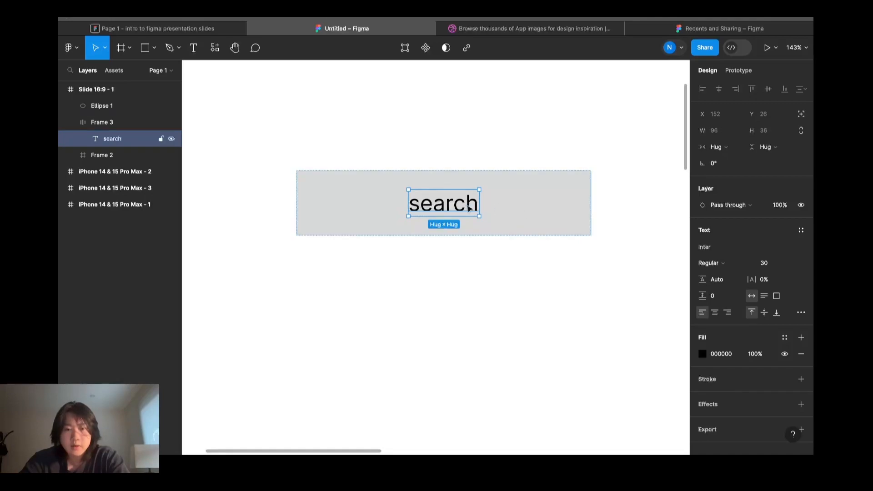
# Shift the search frame slightly and increase its right padding to about 172.
pyautogui.click(519, 222)
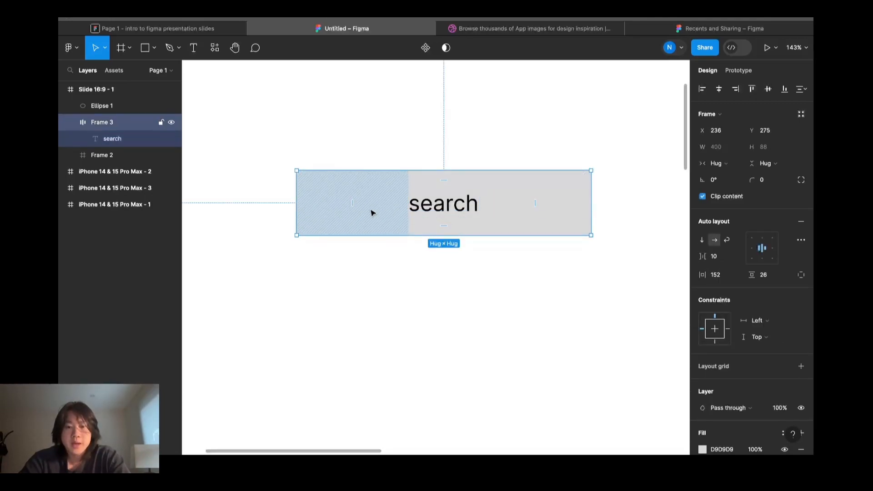
pyautogui.moveTo(359, 207)
pyautogui.mouseDown()
pyautogui.moveTo(392, 203)
pyautogui.moveTo(359, 211)
pyautogui.mouseUp()
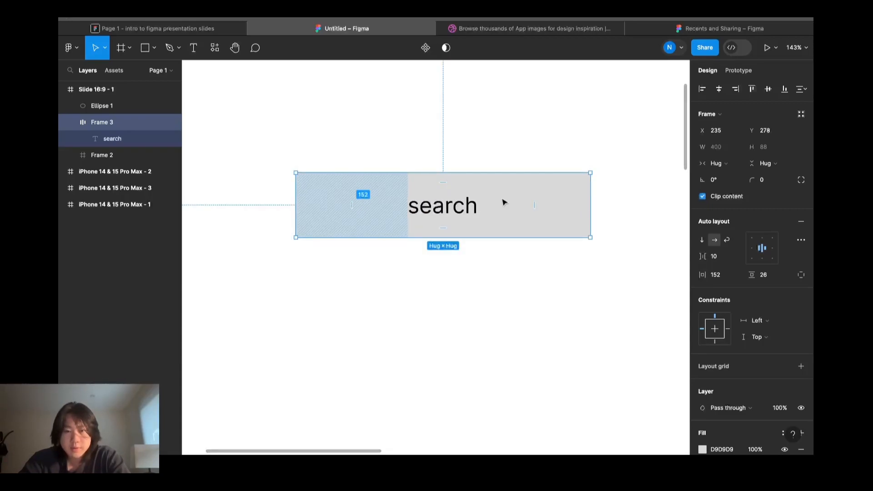
pyautogui.moveTo(534, 205)
pyautogui.mouseDown()
pyautogui.moveTo(491, 207)
pyautogui.moveTo(547, 206)
pyautogui.moveTo(533, 206)
pyautogui.mouseUp()
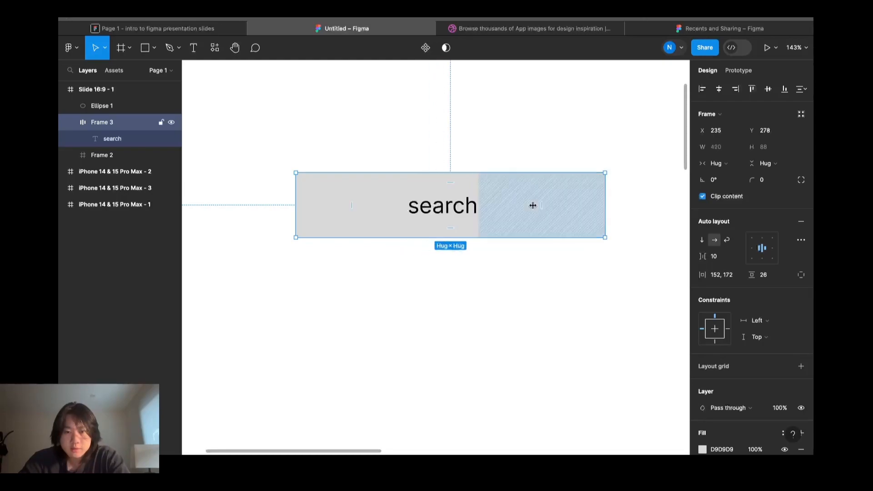
# Try to move the search text towards the left side inside its auto layout frame.
pyautogui.click(454, 208)
pyautogui.click(516, 213)
pyautogui.doubleClick(451, 207)
pyautogui.moveTo(444, 208); pyautogui.dragTo(390, 211)
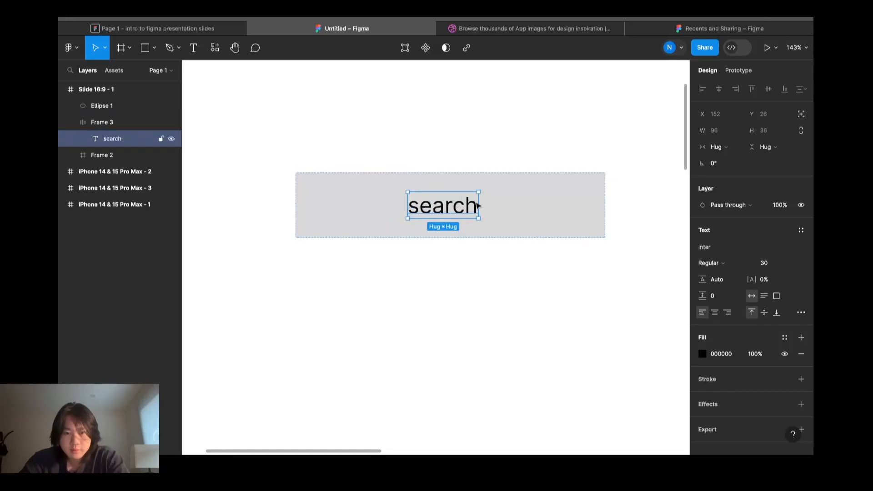
# Widen the search frame's right padding to about 231 and reduce its left padding to about 103.
pyautogui.click(574, 207)
pyautogui.moveTo(548, 205)
pyautogui.mouseDown()
pyautogui.moveTo(341, 201)
pyautogui.moveTo(570, 195)
pyautogui.mouseUp()
pyautogui.moveTo(447, 181)
pyautogui.mouseDown()
pyautogui.moveTo(448, 233)
pyautogui.moveTo(455, 163)
pyautogui.moveTo(449, 191)
pyautogui.moveTo(452, 177)
pyautogui.mouseUp()
pyautogui.press('super+z')
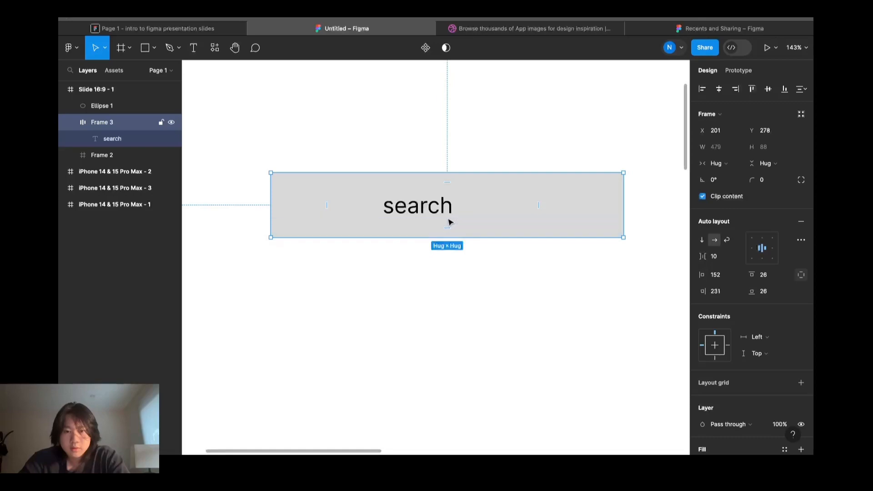
pyautogui.moveTo(325, 209); pyautogui.dragTo(303, 217)
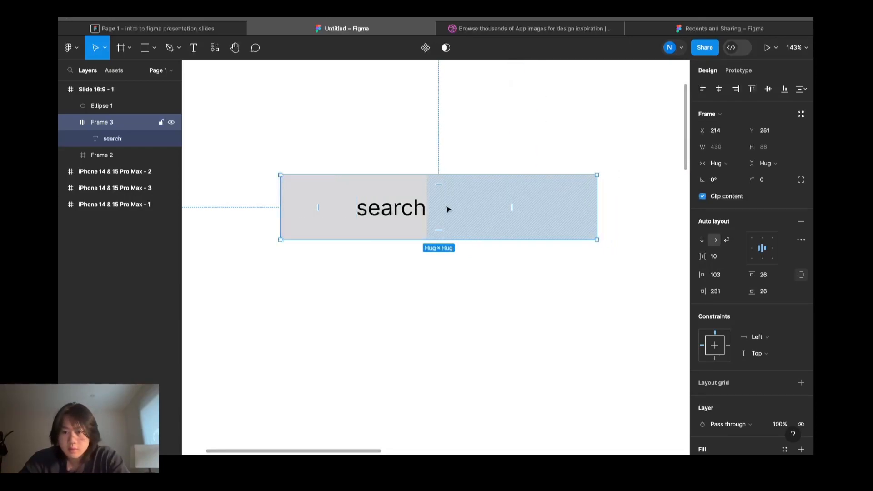
# Set the search frame's right padding to 103 and its auto layout alignment to left centre.
pyautogui.doubleClick(404, 216)
pyautogui.click(495, 224)
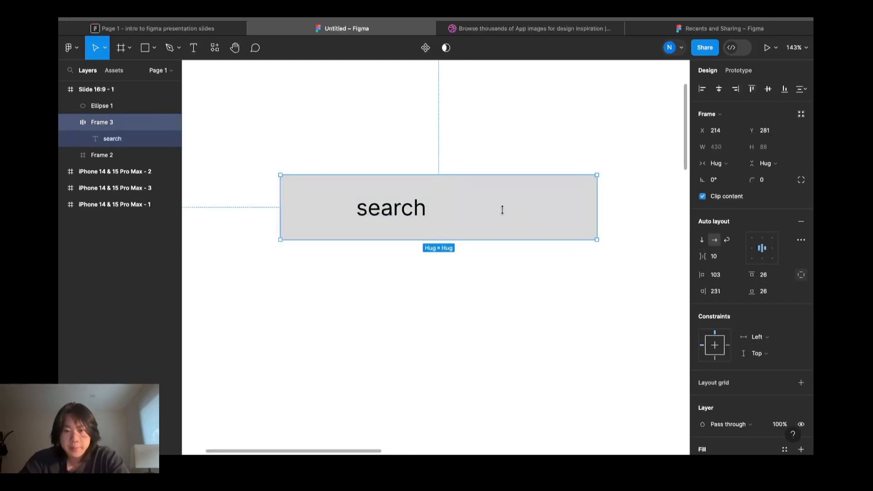
pyautogui.rightClick(512, 207)
pyautogui.click(490, 209)
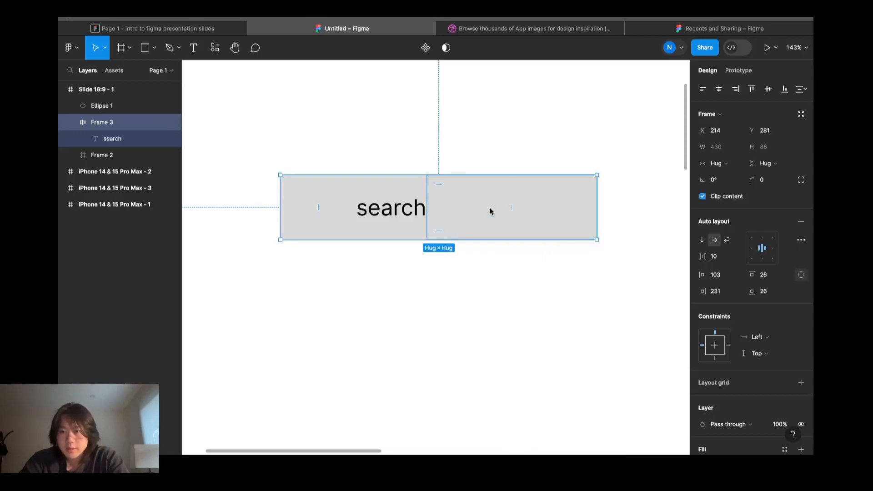
pyautogui.click(491, 209)
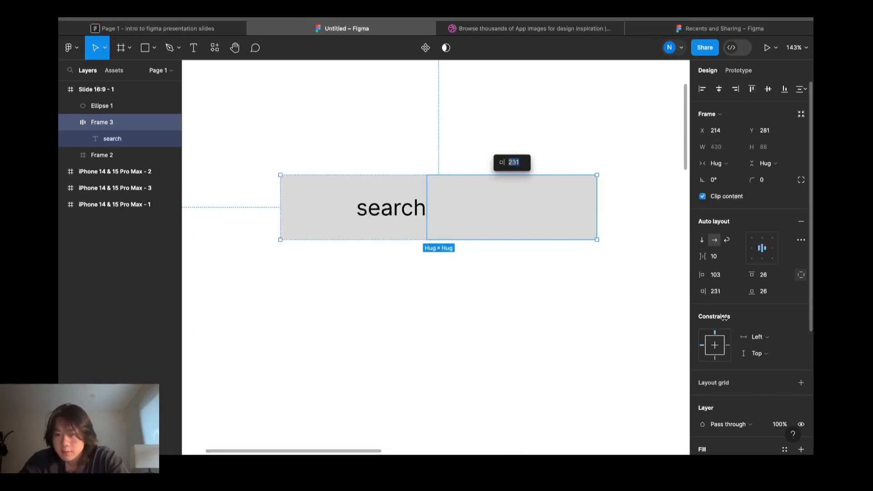
pyautogui.click(723, 291)
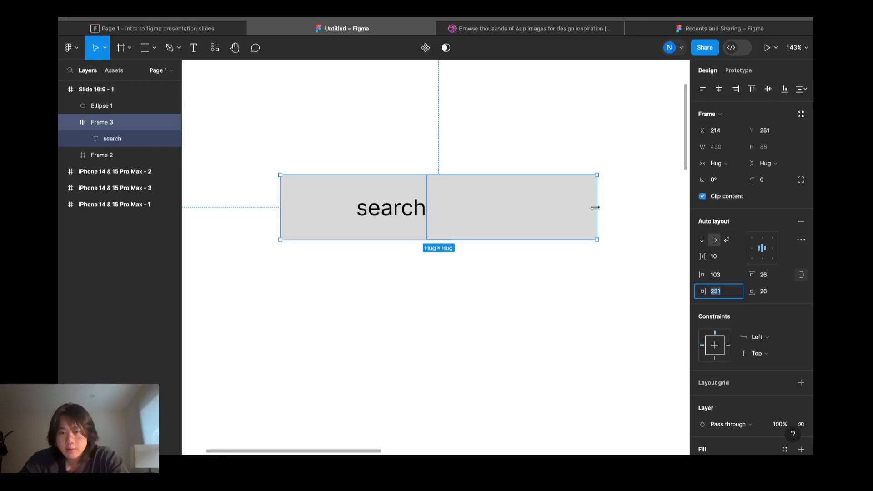
pyautogui.write('103')
pyautogui.press('Return')
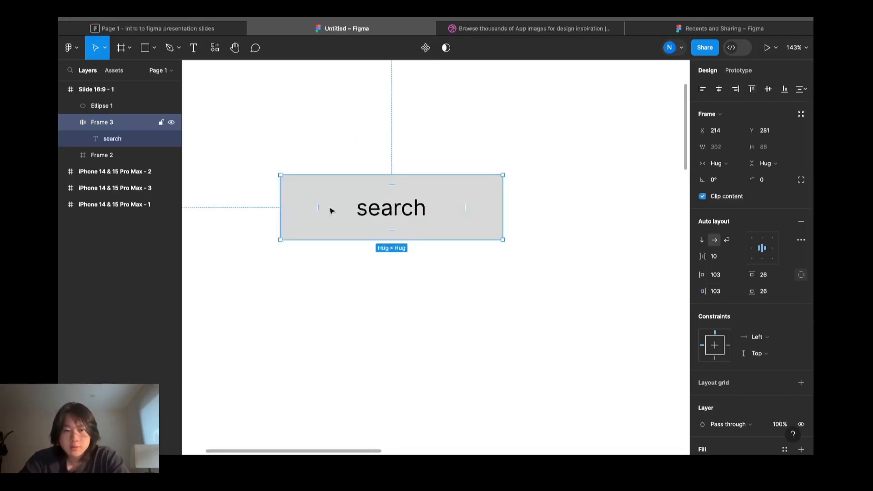
pyautogui.click(751, 248)
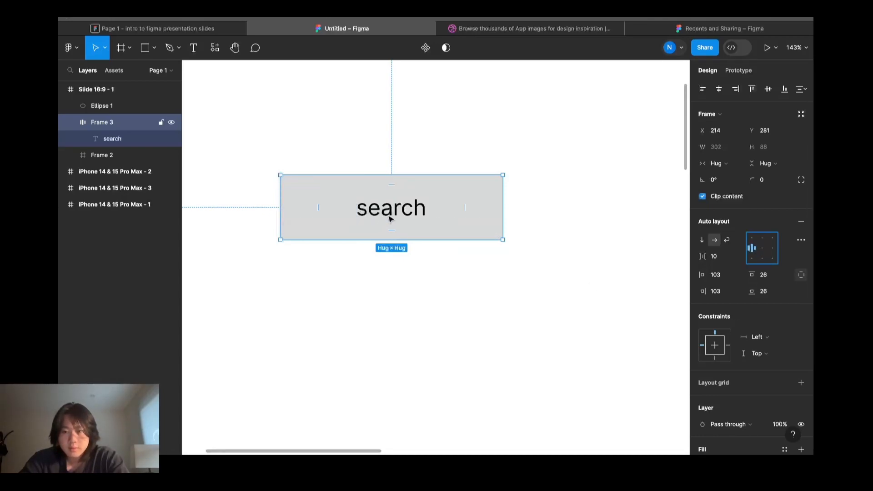
# Increase the search frame's right padding to 385 and reduce its left padding to 24.
pyautogui.doubleClick(389, 214)
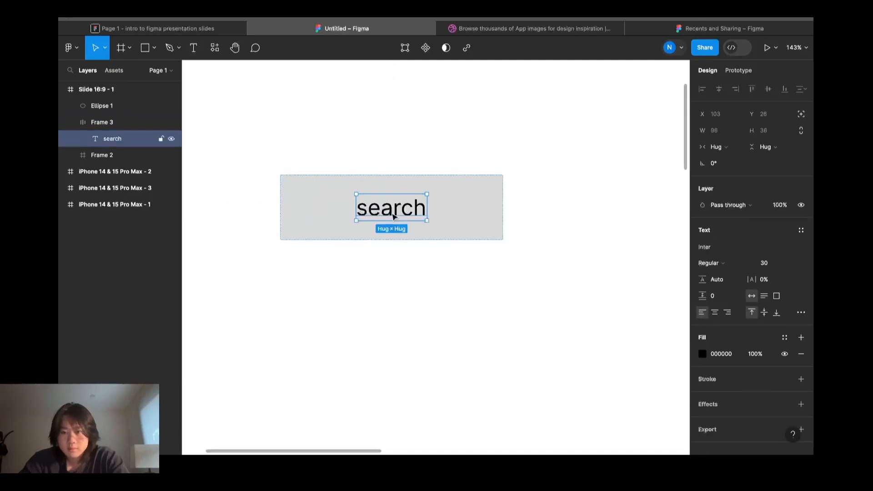
pyautogui.click(324, 200)
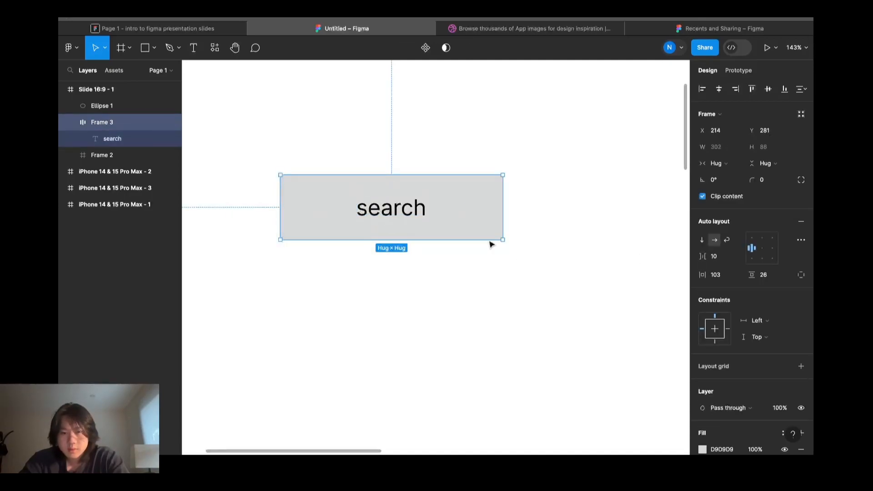
pyautogui.moveTo(471, 209); pyautogui.dragTo(677, 206)
pyautogui.click(321, 207)
pyautogui.moveTo(318, 206); pyautogui.dragTo(261, 206)
pyautogui.click(345, 271)
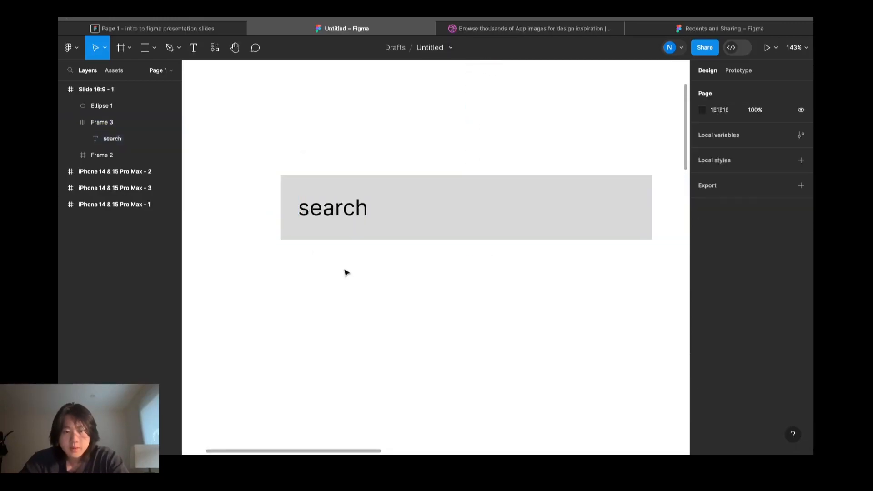
# Lower the fill opacity of the search text to 43%.
pyautogui.scroll(-2, 347, 275)
pyautogui.scroll(-3, 346, 275)
pyautogui.click(347, 230)
pyautogui.click(347, 230)
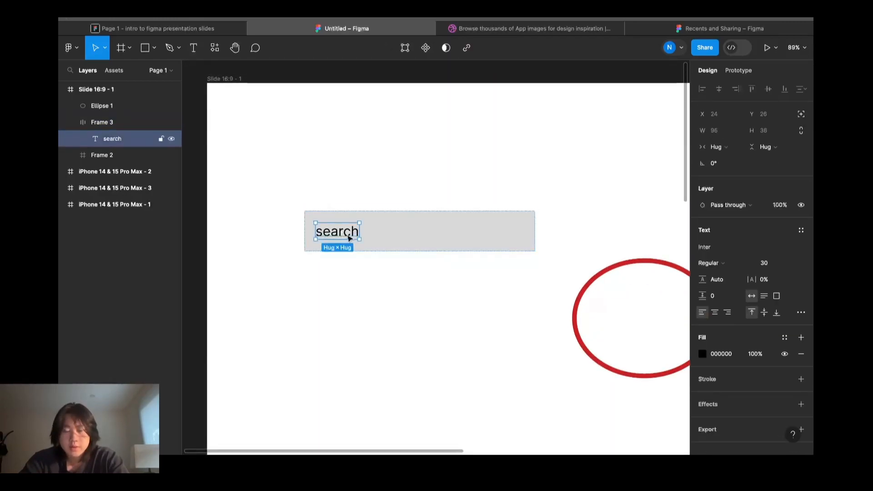
pyautogui.click(703, 354)
pyautogui.moveTo(658, 341); pyautogui.dragTo(632, 341)
pyautogui.click(468, 322)
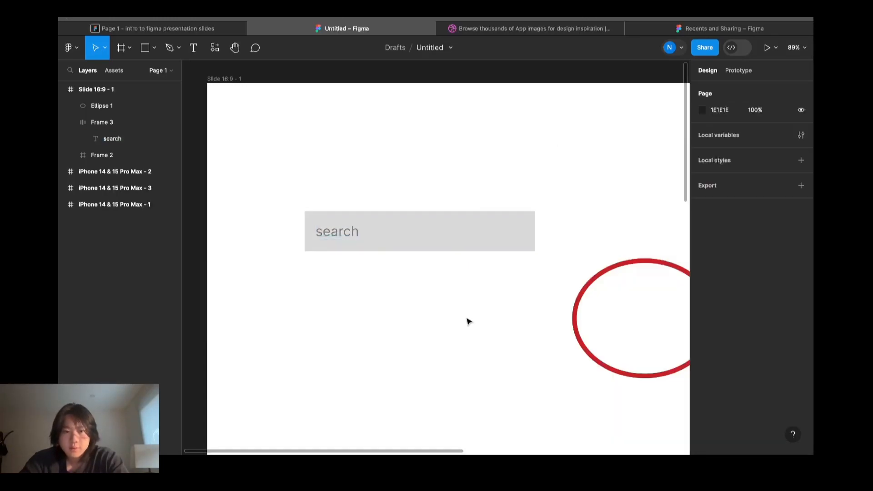
# Round the corners of the search frame with a radius of 8.
pyautogui.scroll(-2, 469, 321)
pyautogui.scroll(5, 468, 321)
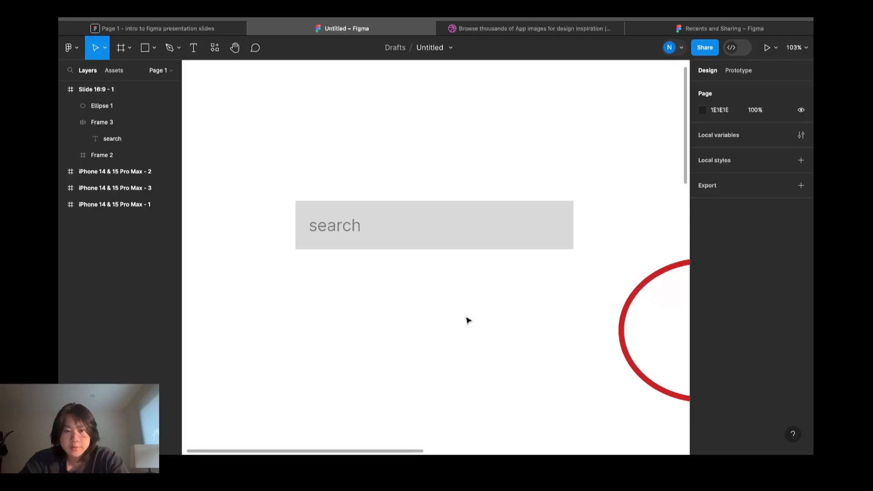
pyautogui.click(460, 226)
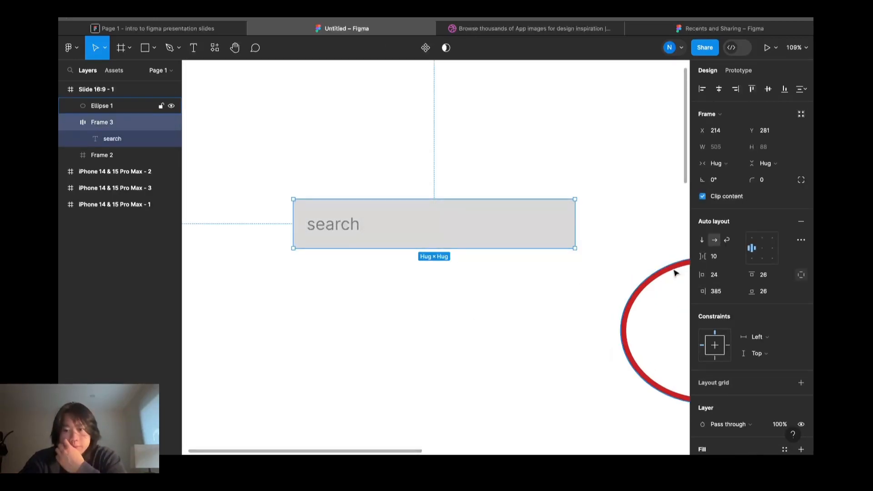
pyautogui.click(591, 222)
pyautogui.click(536, 226)
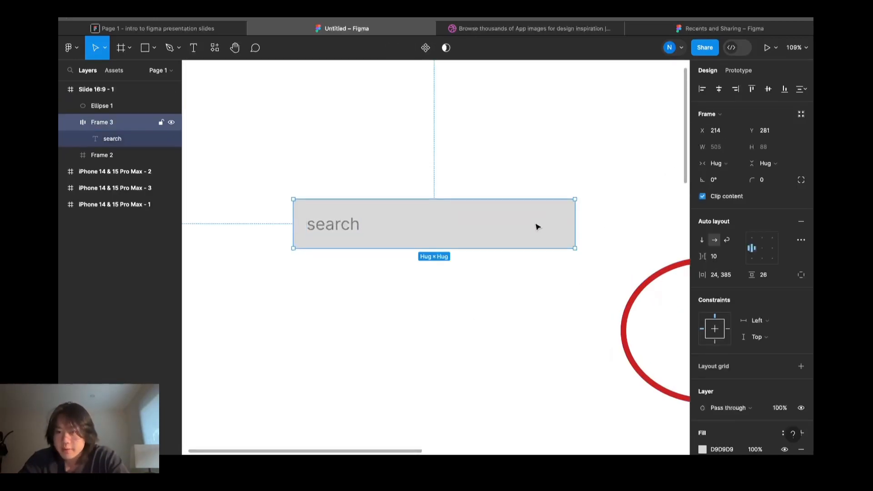
pyautogui.click(770, 181)
pyautogui.press('Escape')
pyautogui.click(563, 269)
pyautogui.scroll(3, 354, 230)
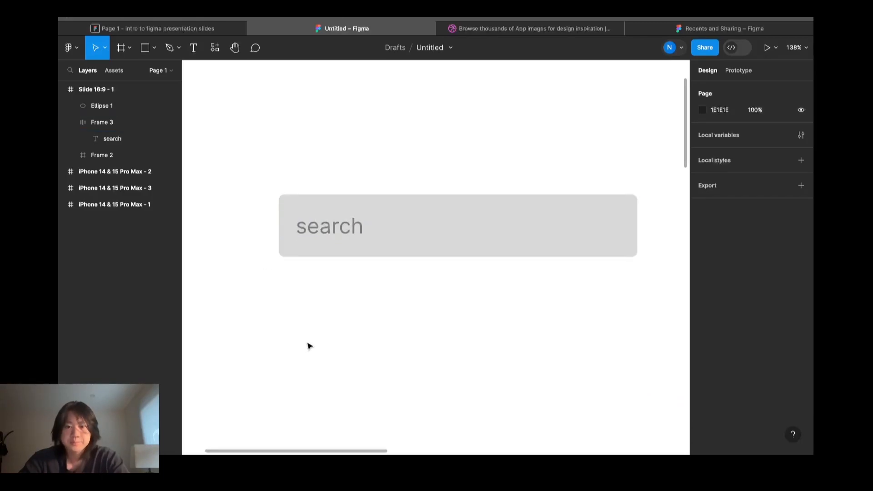
# Switch to the intro to figma presentation slides and advance from Auto Layout to the Plugins slide.
pyautogui.click(182, 29)
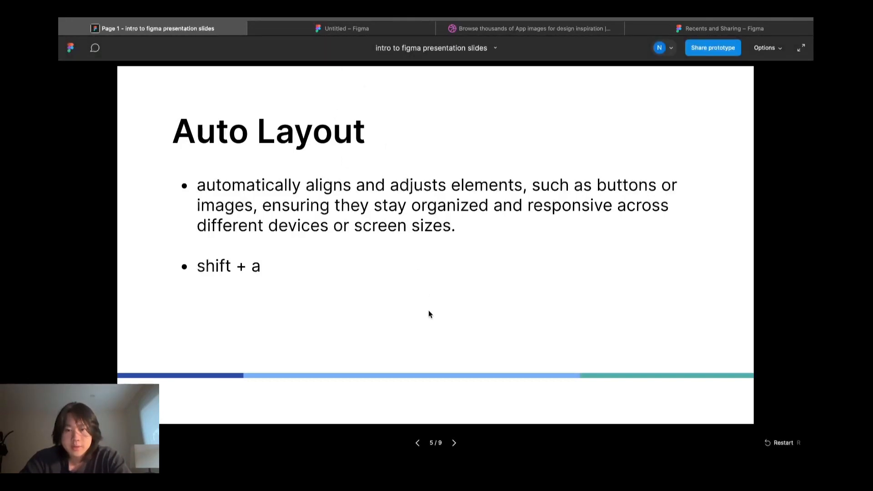
pyautogui.click(454, 444)
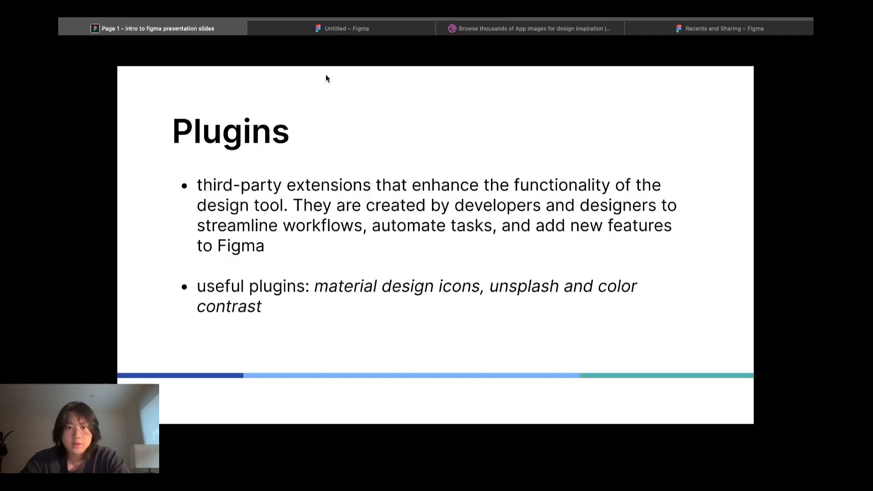
# Return to the Untitled design file, select the Slide 16:9 - 1 frame and open plugin management.
pyautogui.click(331, 34)
pyautogui.scroll(-3, 347, 178)
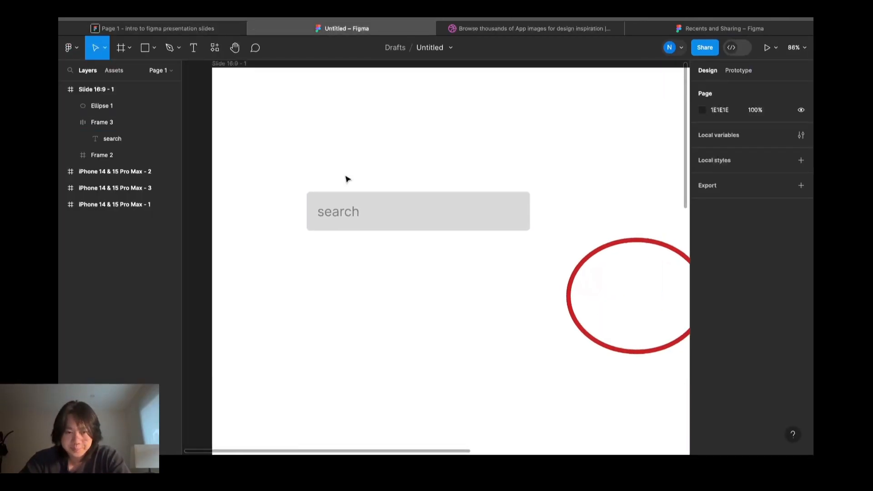
pyautogui.rightClick(327, 156)
pyautogui.click(295, 176)
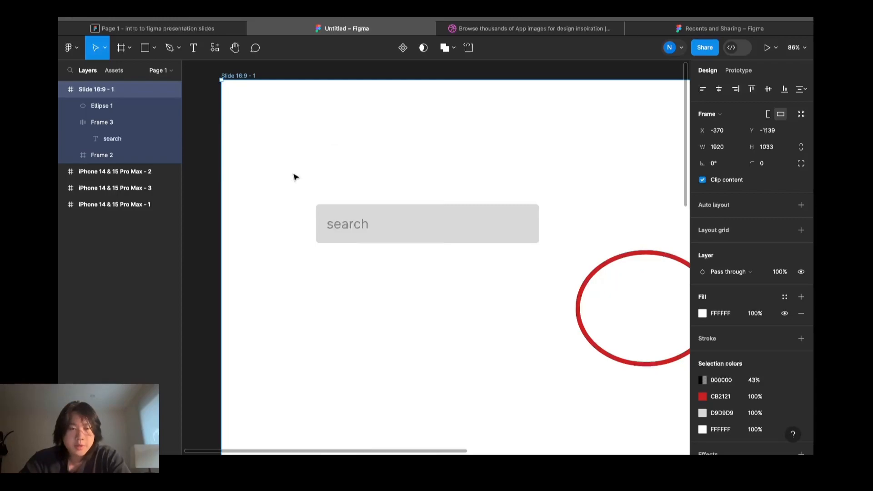
pyautogui.rightClick(287, 165)
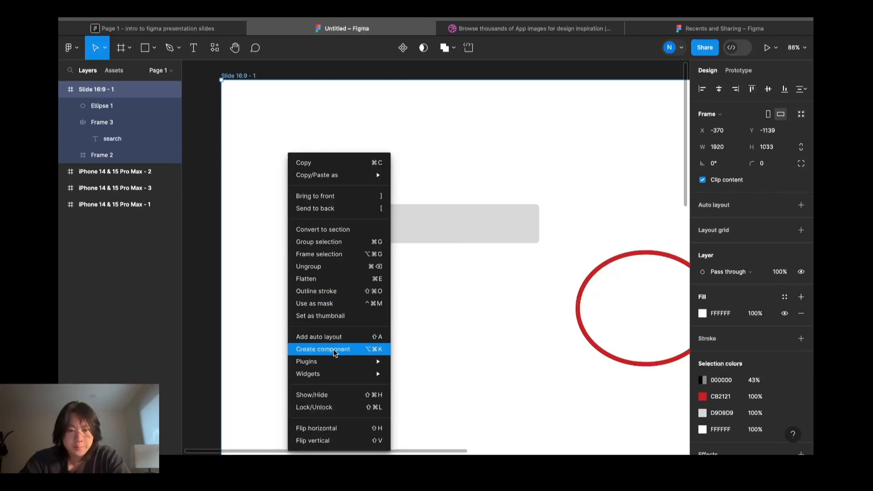
pyautogui.moveTo(328, 362)
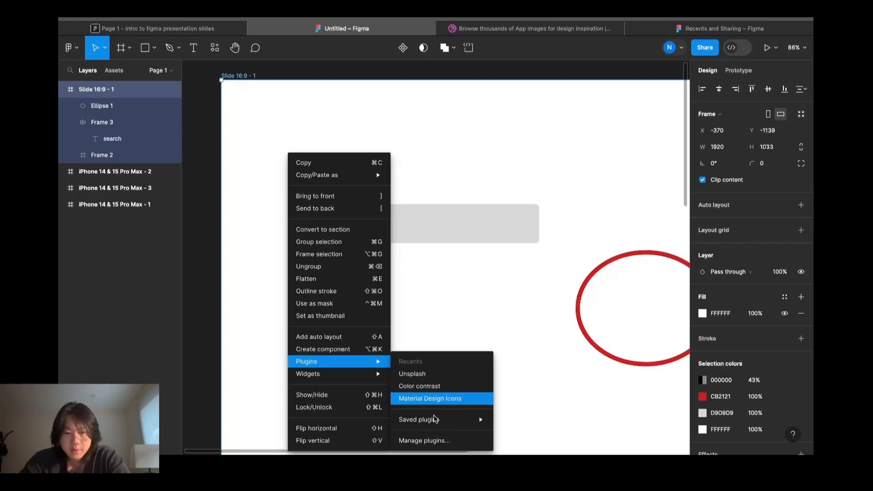
pyautogui.moveTo(433, 424)
pyautogui.click(433, 444)
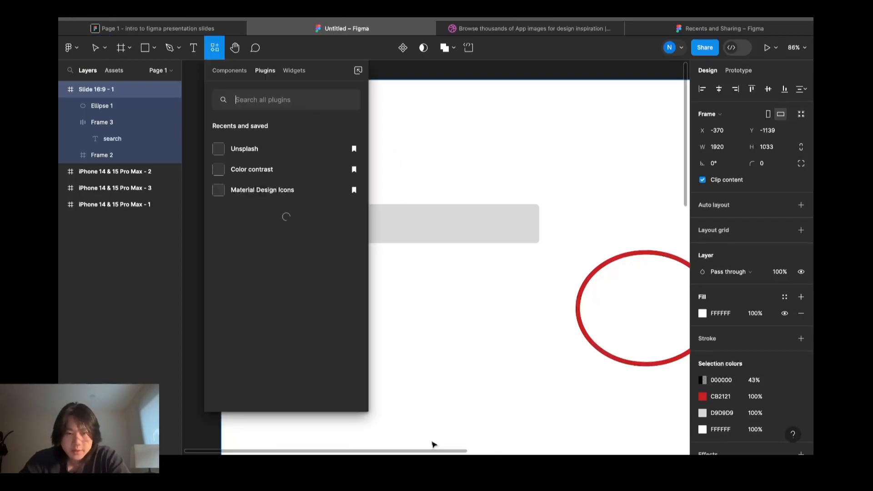
# Search all plugins for "material des" and run the recently used Material Design Icons plugin.
pyautogui.write('mater')
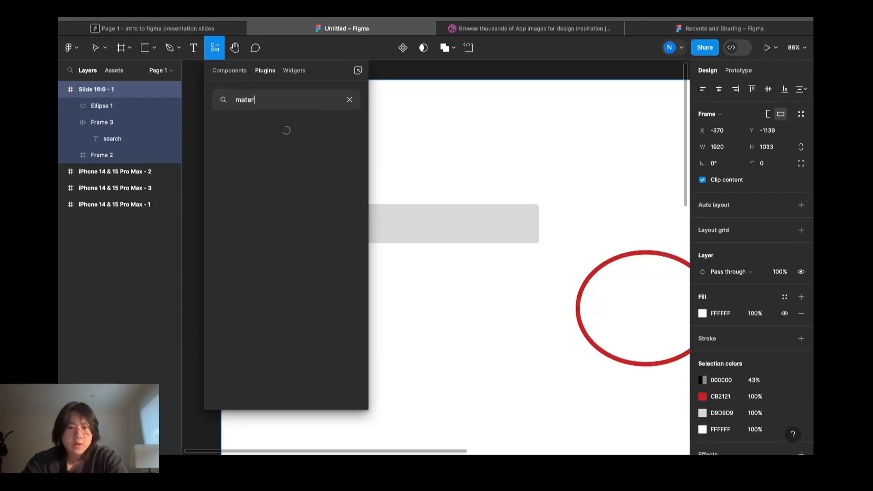
pyautogui.write('ial des')
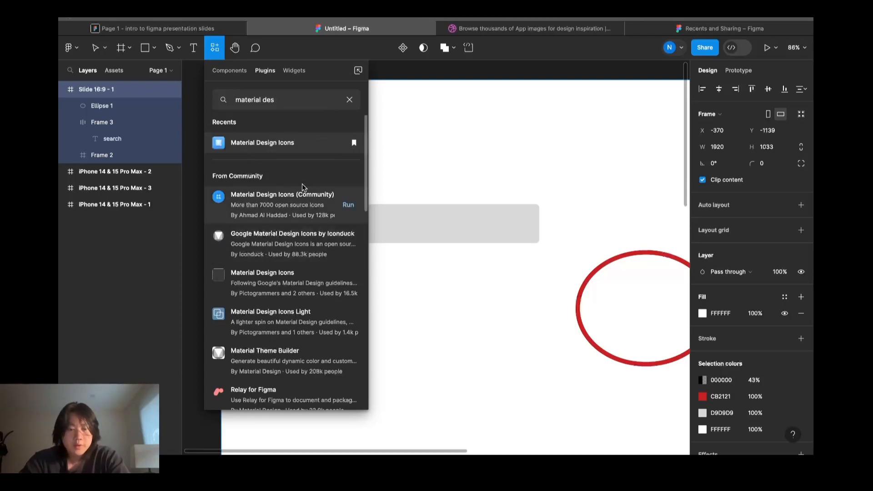
pyautogui.click(250, 204)
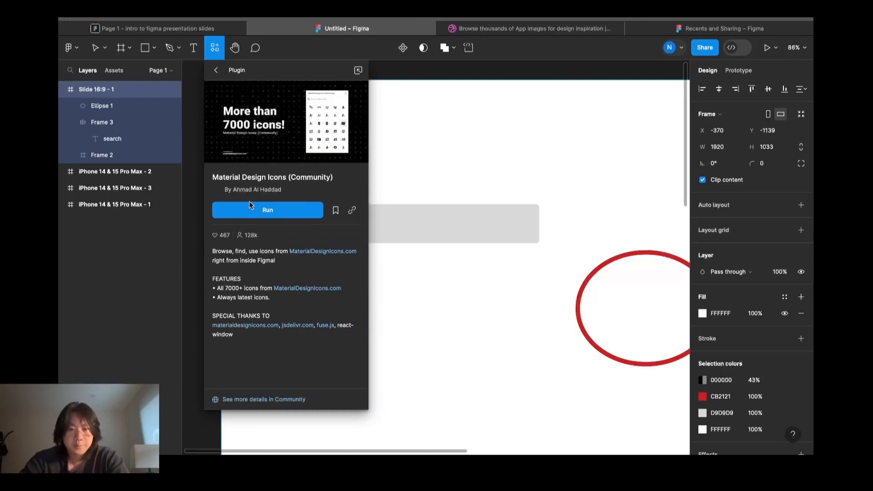
pyautogui.click(216, 71)
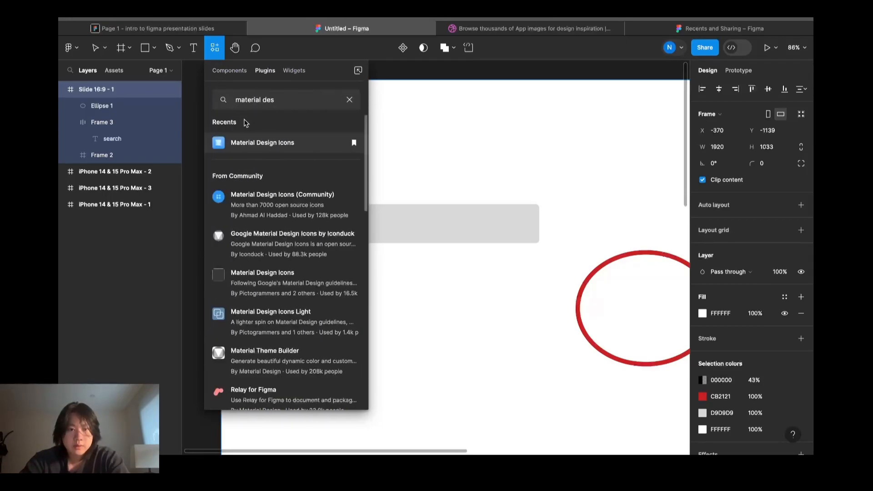
pyautogui.click(252, 145)
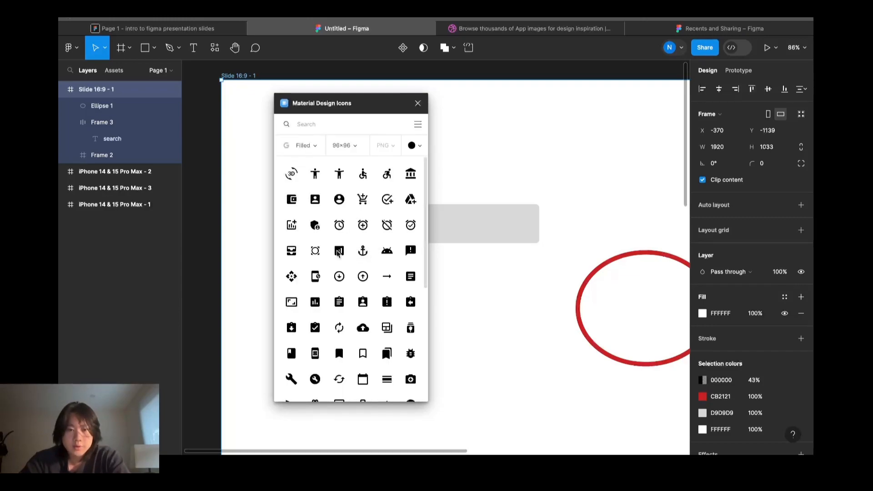
# Find the magnifier icon with the search word "search", insert it at 96×96 and place it just below the search bar.
pyautogui.scroll(-3, 338, 253)
pyautogui.scroll(3, 337, 253)
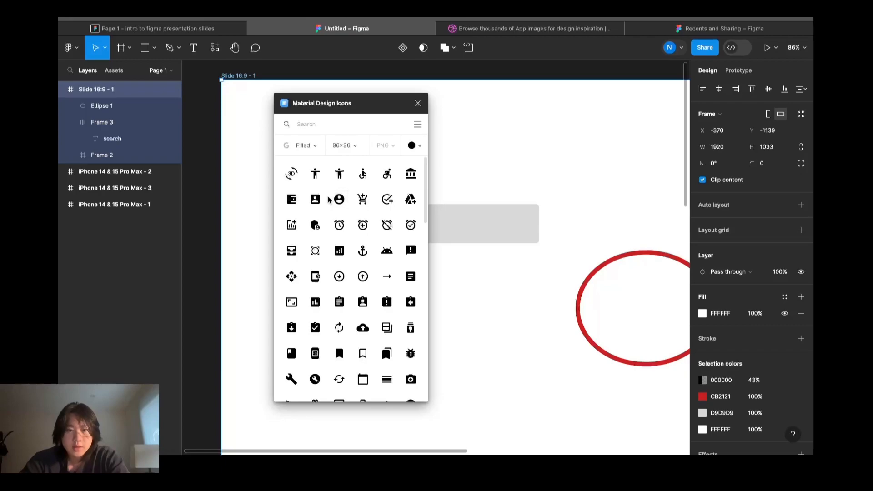
pyautogui.click(322, 123)
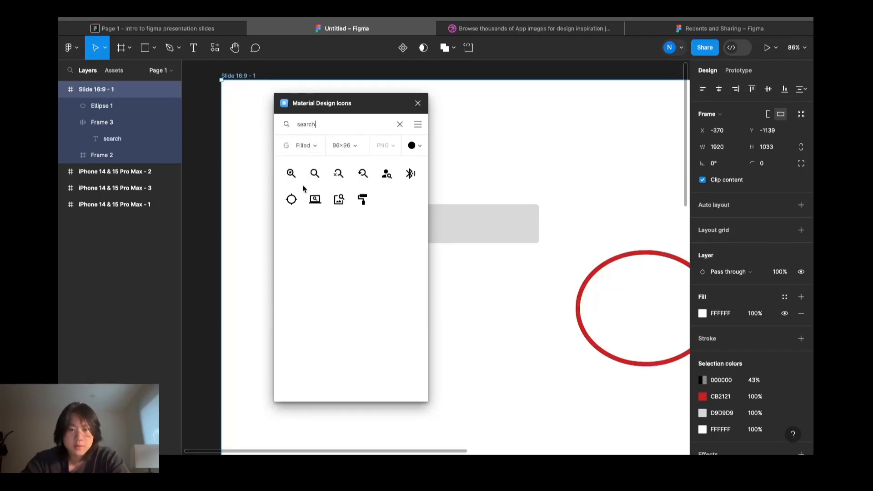
pyautogui.click(314, 173)
pyautogui.click(422, 103)
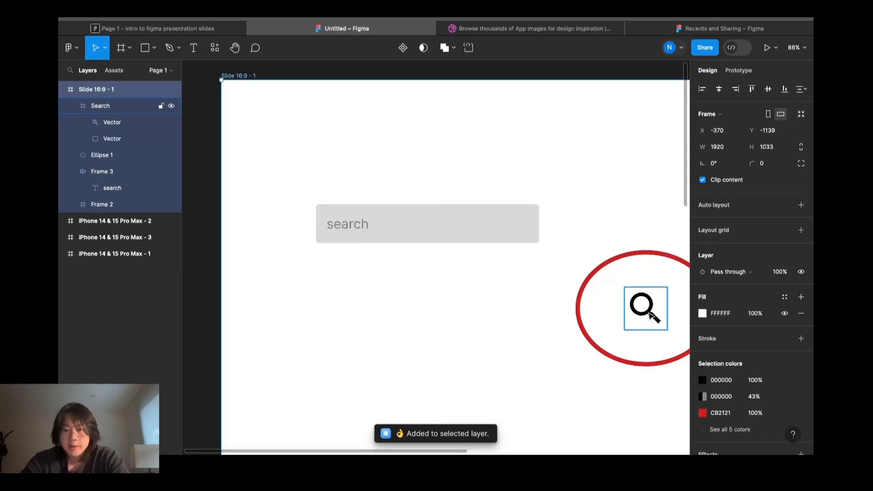
pyautogui.moveTo(655, 318); pyautogui.dragTo(336, 231)
pyautogui.moveTo(340, 224); pyautogui.dragTo(349, 289)
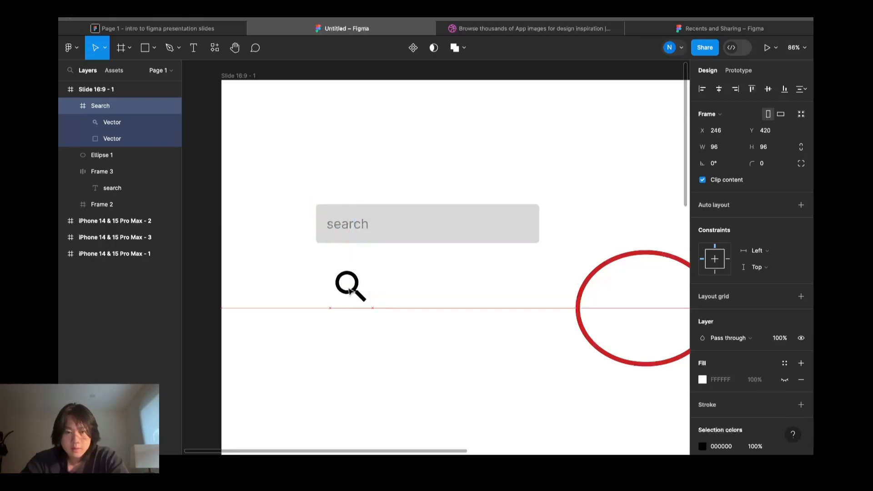
# Increase the search frame's left padding and move the magnifier icon into the space before the text.
pyautogui.click(344, 226)
pyautogui.doubleClick(344, 227)
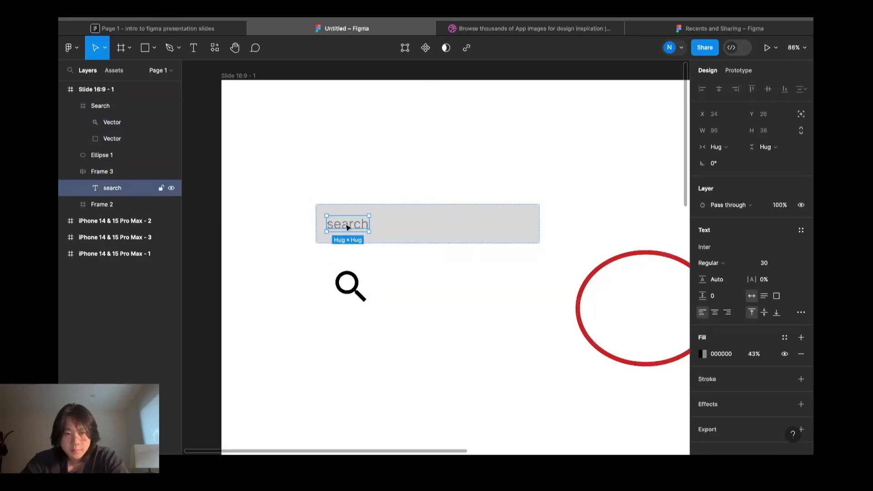
pyautogui.click(323, 226)
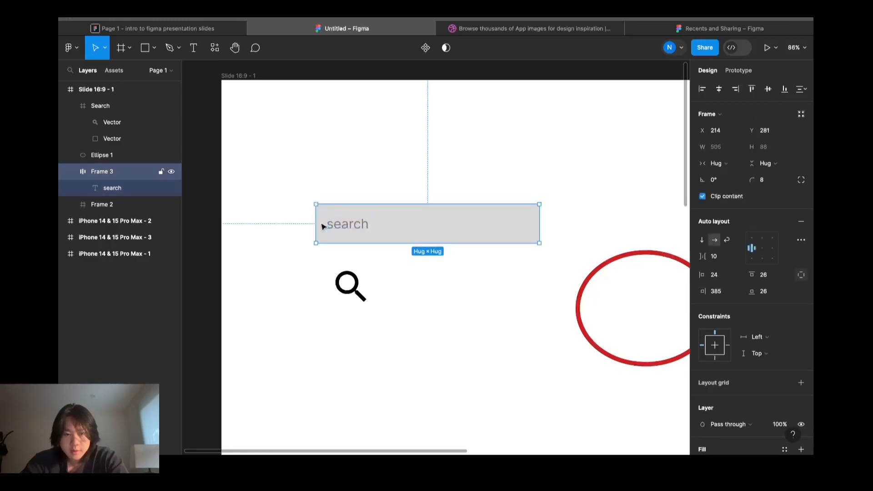
pyautogui.scroll(5, 323, 226)
pyautogui.moveTo(326, 226); pyautogui.dragTo(370, 228)
pyautogui.moveTo(380, 324); pyautogui.dragTo(368, 220)
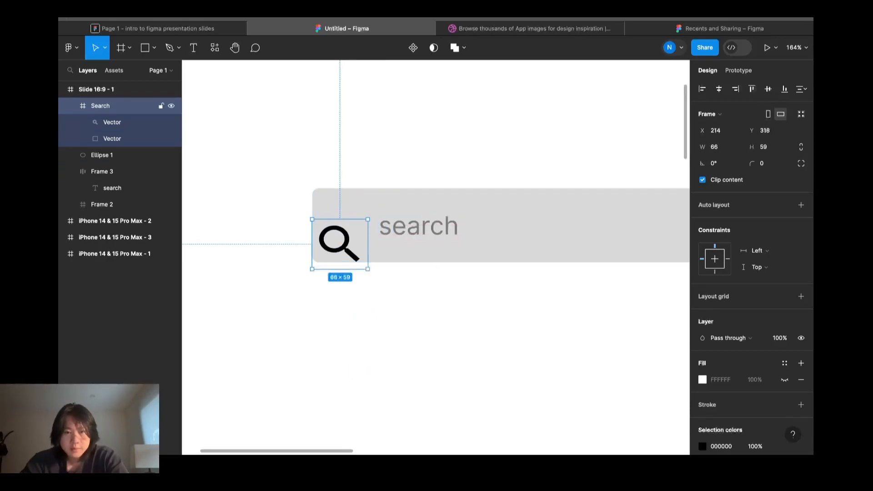
pyautogui.hotkey('ctrl', 'z')
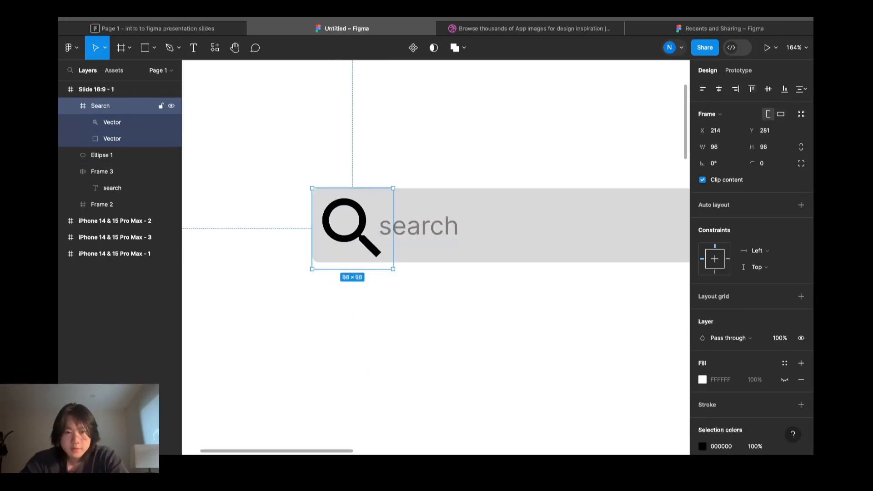
# Try to set the magnifier icon's width to 60.
pyautogui.click(721, 147)
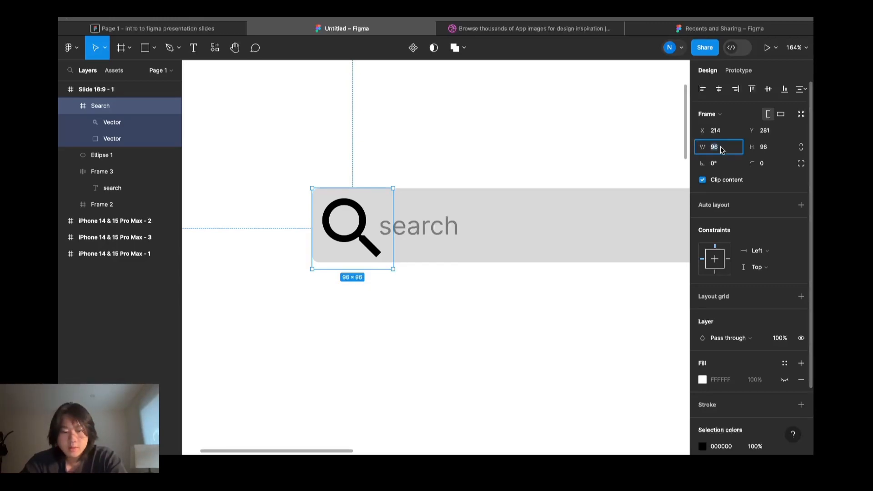
pyautogui.write('60')
pyautogui.press('Return')
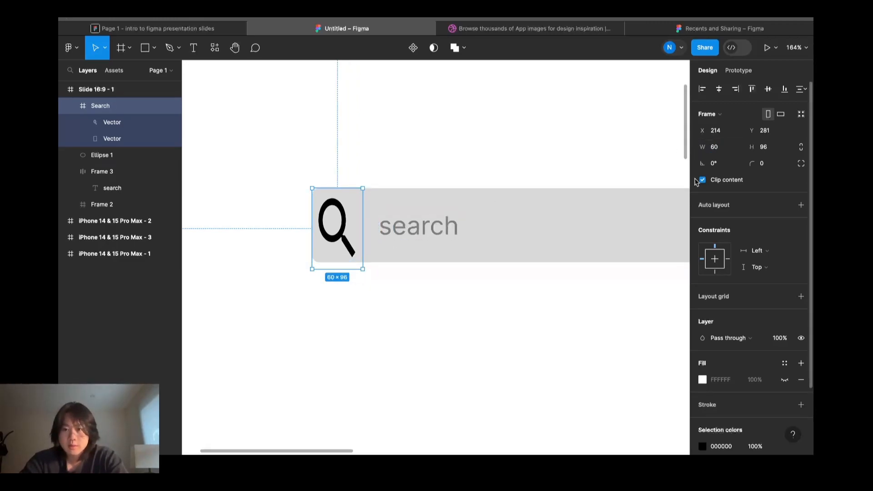
pyautogui.hotkey('ctrl', 'z')
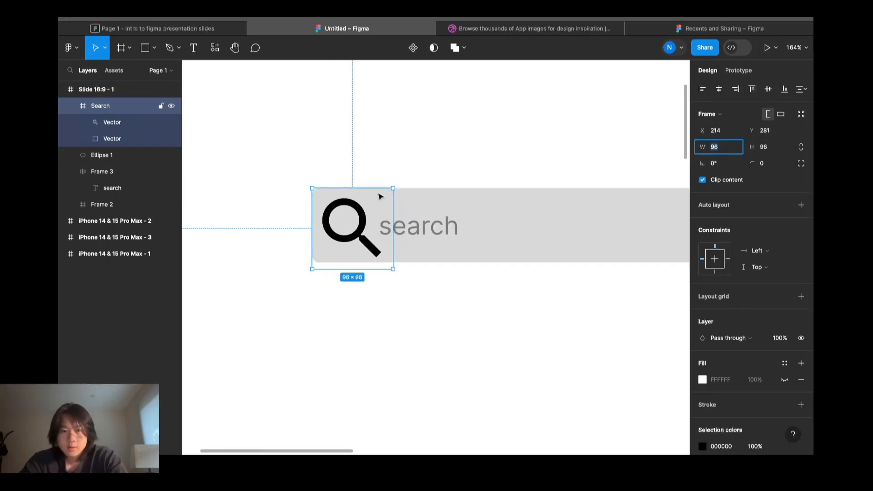
# Scale the magnifier icon to 48 × 48, fit it inside the search bar before the text, and lower its black colour's opacity.
pyautogui.moveTo(393, 188); pyautogui.dragTo(354, 228)
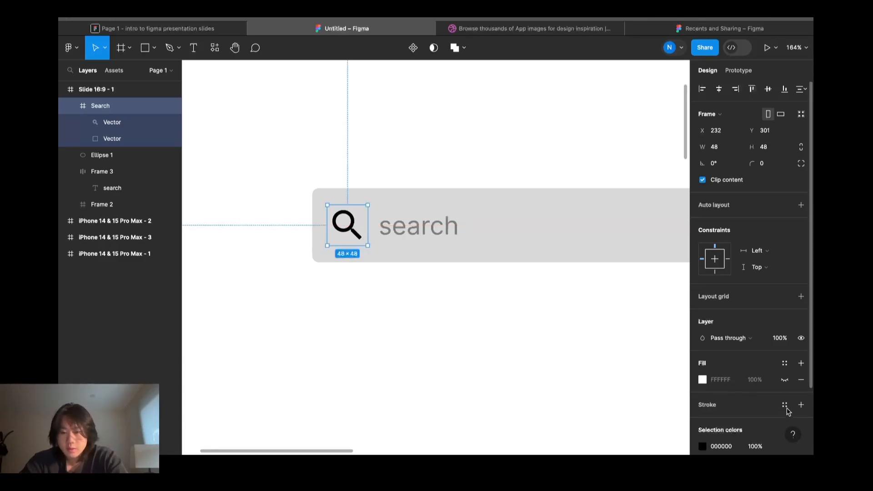
pyautogui.scroll(-2, 757, 400)
pyautogui.click(702, 403)
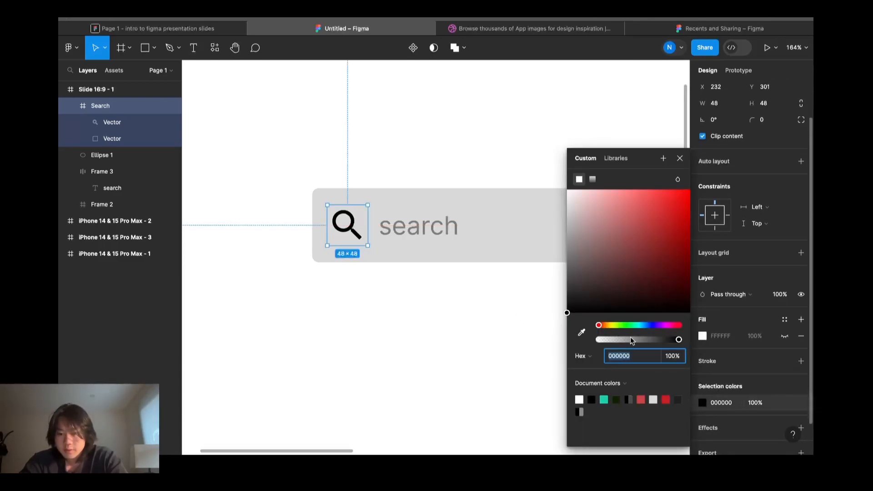
pyautogui.click(650, 341)
pyautogui.click(521, 328)
pyautogui.scroll(-5, 520, 330)
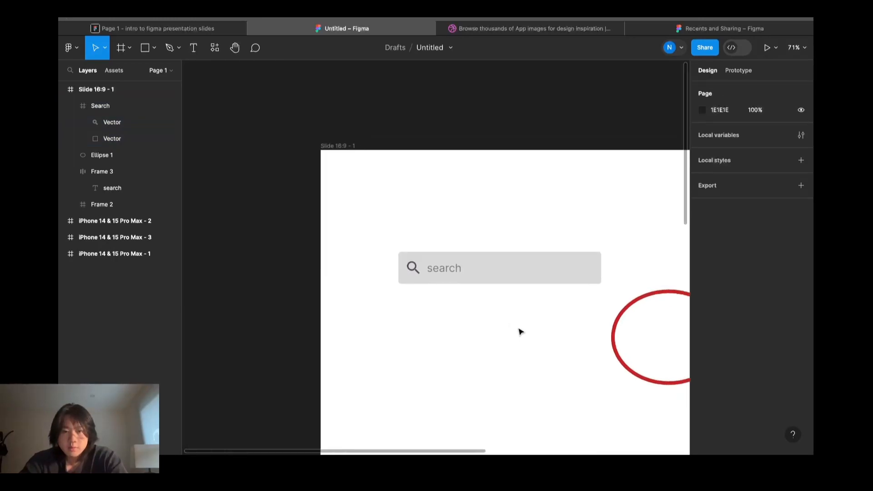
# Wrap the magnifier icon and the search frame in one auto layout frame and shift it slightly to the left and down.
pyautogui.click(413, 268)
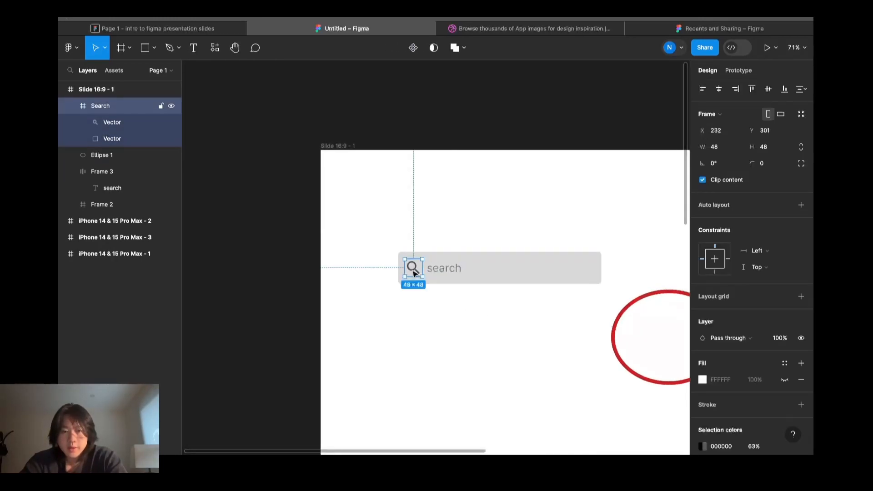
pyautogui.keyDown('shift'); pyautogui.click(480, 267); pyautogui.keyUp('shift')
pyautogui.hotkey('shift', 'a')
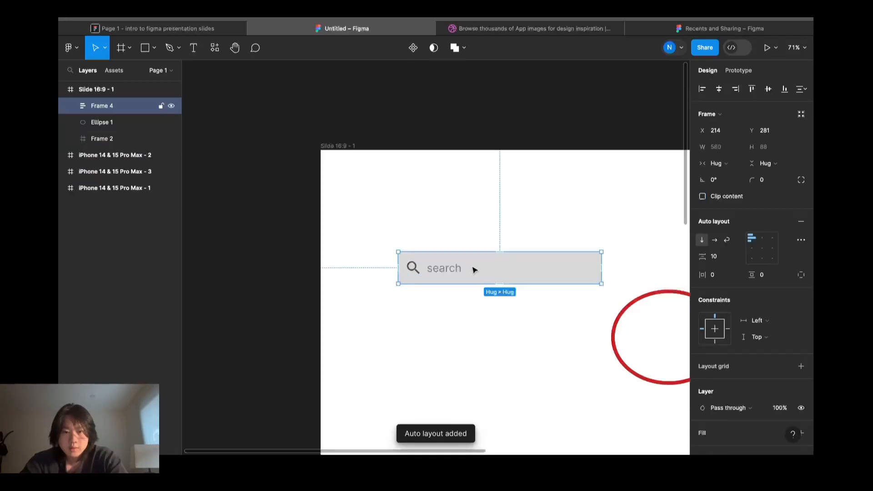
pyautogui.moveTo(504, 270)
pyautogui.mouseDown()
pyautogui.moveTo(487, 310)
pyautogui.moveTo(479, 238)
pyautogui.moveTo(487, 275)
pyautogui.mouseUp()
pyautogui.click(470, 328)
pyautogui.scroll(3, 453, 312)
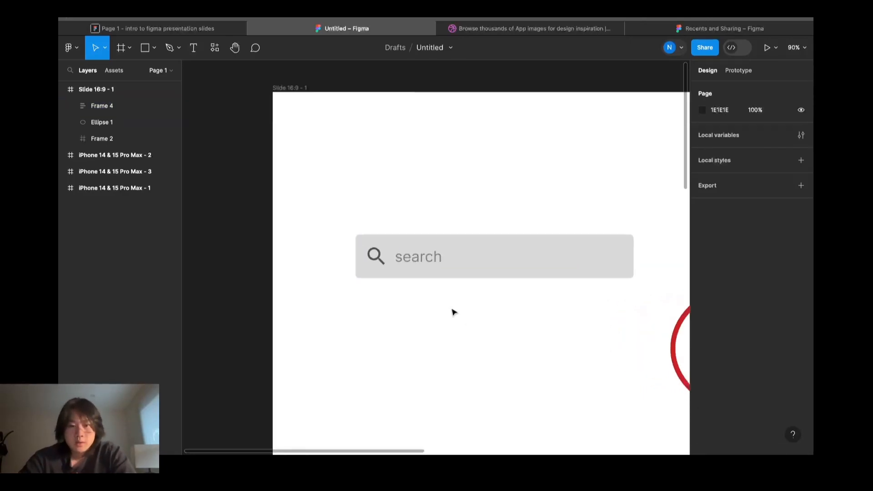
pyautogui.scroll(3, 453, 312)
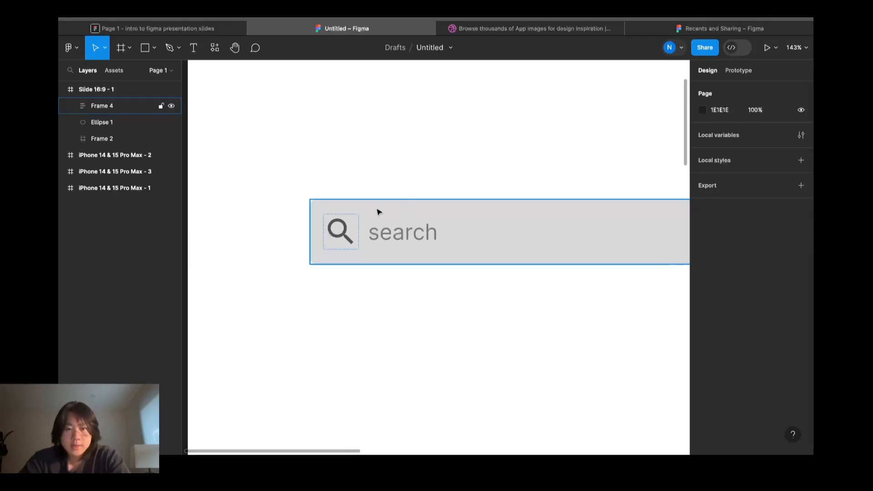
pyautogui.scroll(-1, 364, 253)
pyautogui.scroll(-3, 364, 253)
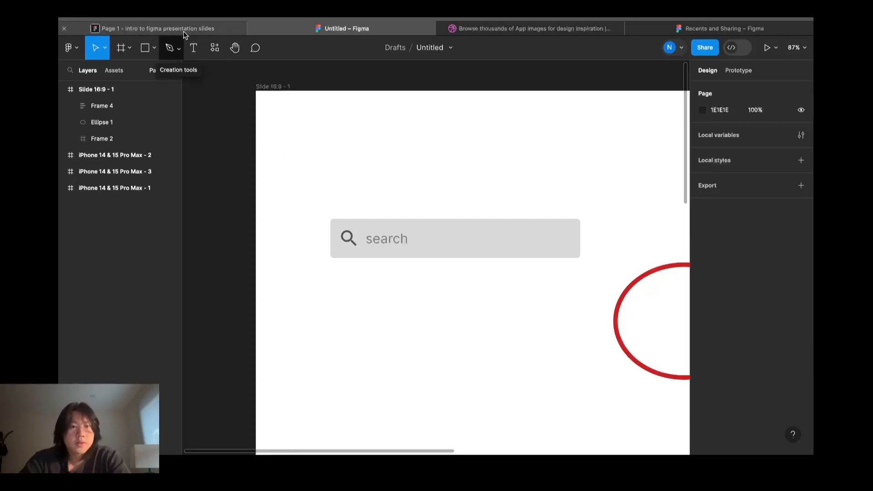
# Check the Plugins slide of the presentation, return to the design file, run the saved Color contrast plugin and move its window below the search bar.
pyautogui.click(196, 29)
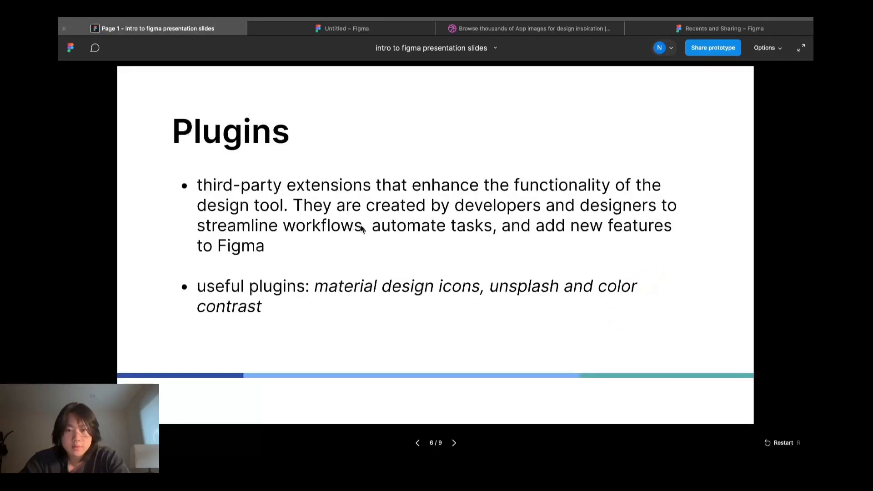
pyautogui.click(351, 30)
pyautogui.rightClick(349, 170)
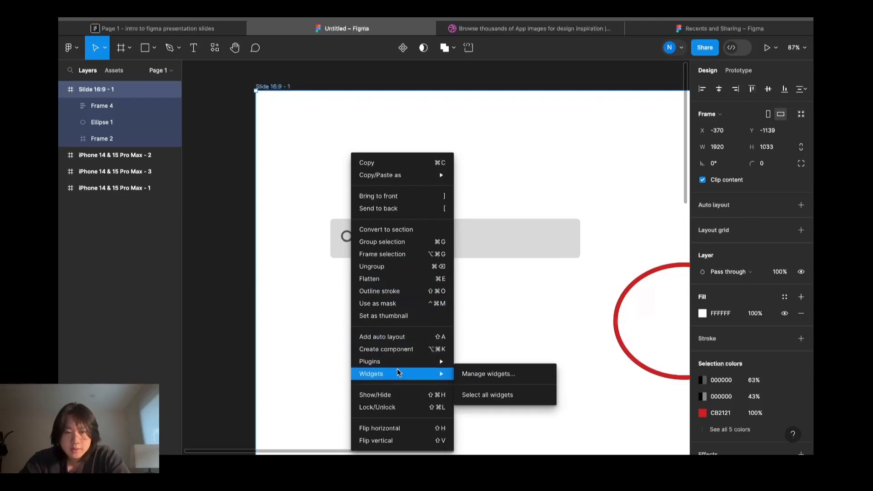
pyautogui.moveTo(444, 369)
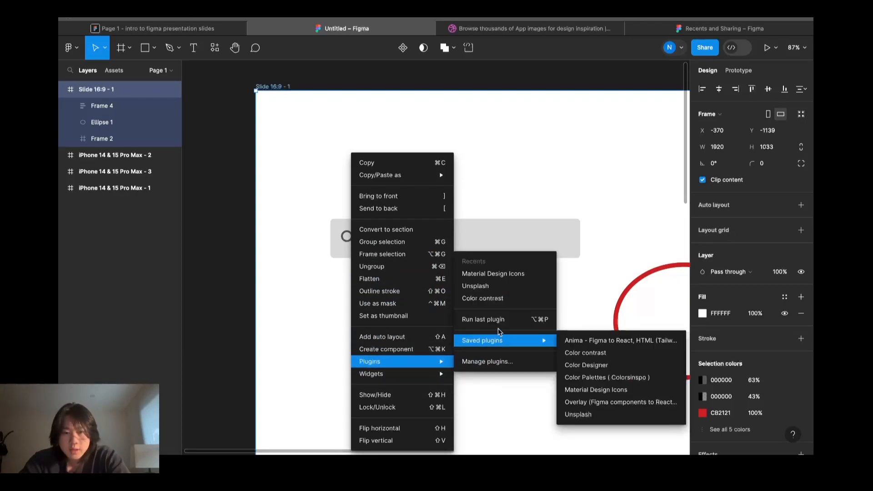
pyautogui.moveTo(492, 340)
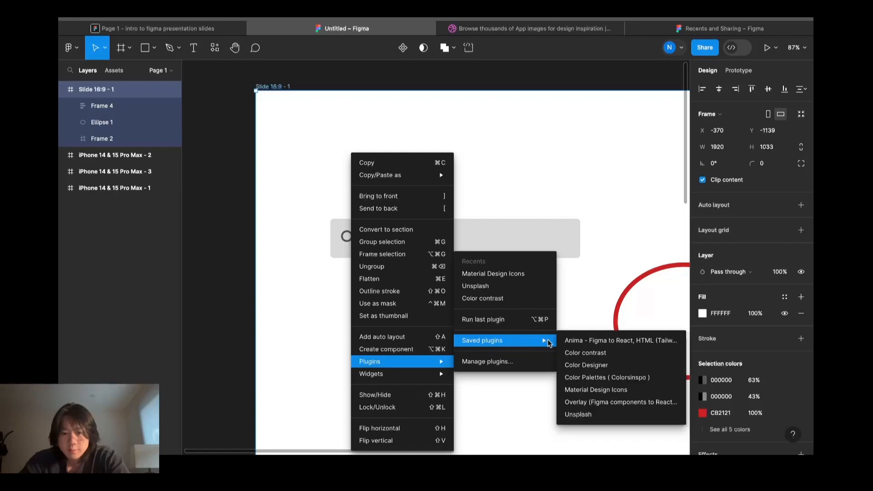
pyautogui.click(594, 354)
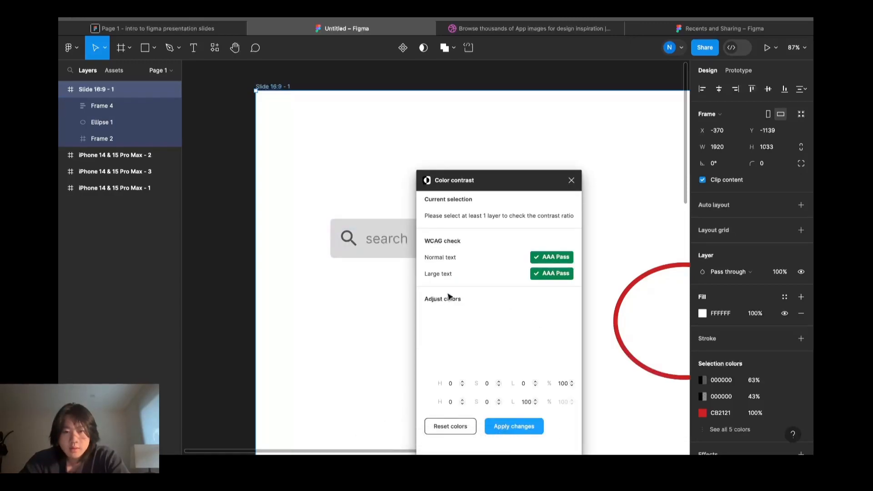
pyautogui.moveTo(491, 183); pyautogui.dragTo(552, 275)
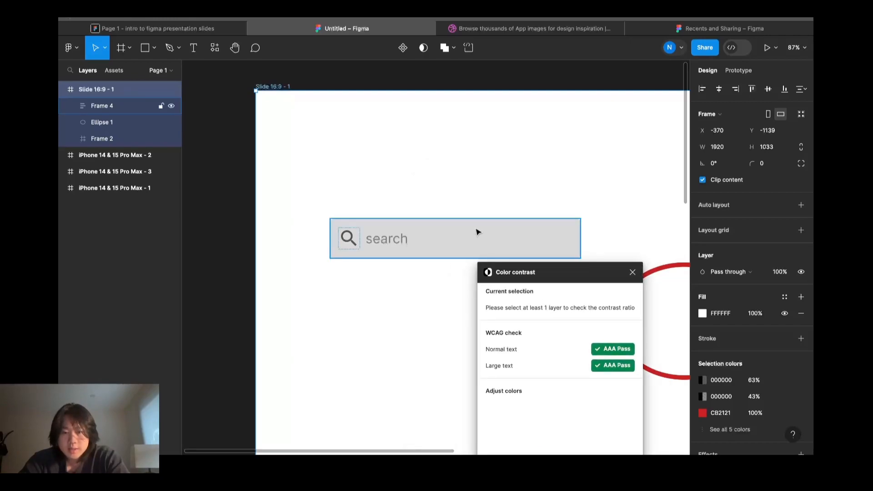
# Change the colour of the search bar's text from black to magenta C400F4, keeping its 43% opacity.
pyautogui.scroll(-3, 477, 232)
pyautogui.hscroll(3, 478, 232)
pyautogui.scroll(-5, 477, 241)
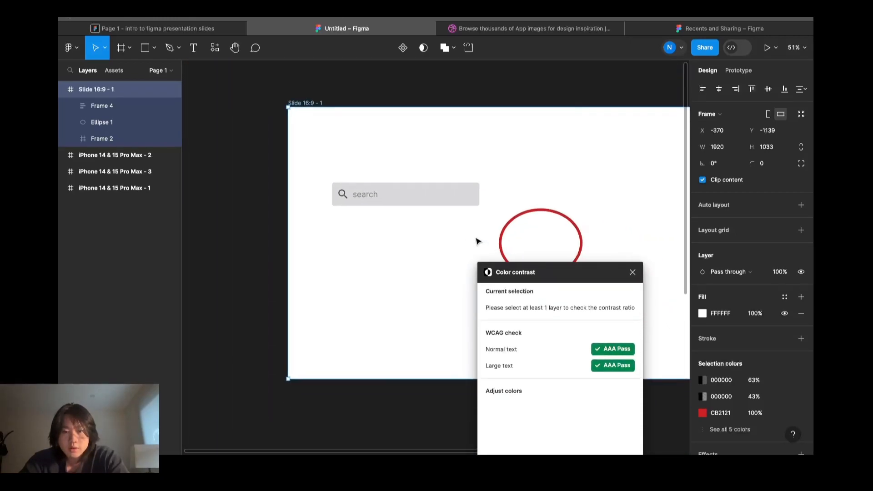
pyautogui.hscroll(-2, 478, 241)
pyautogui.scroll(-2, 478, 241)
pyautogui.scroll(5, 475, 239)
pyautogui.hscroll(-3, 473, 237)
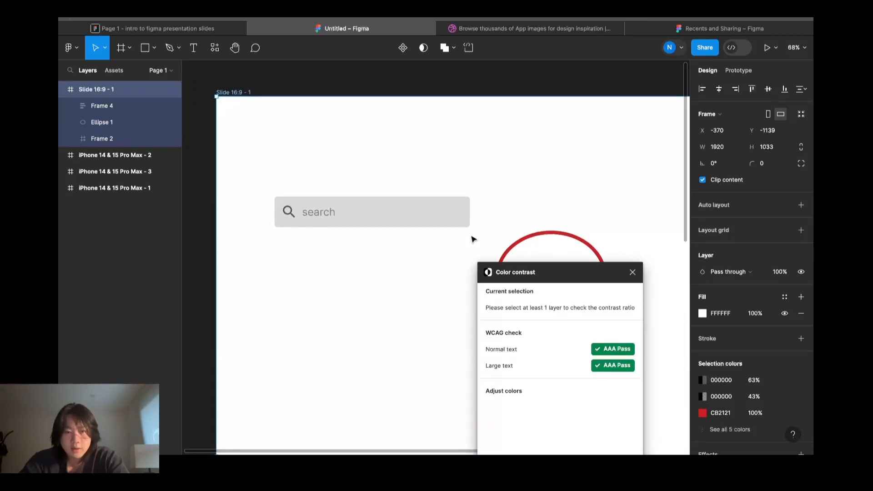
pyautogui.click(390, 207)
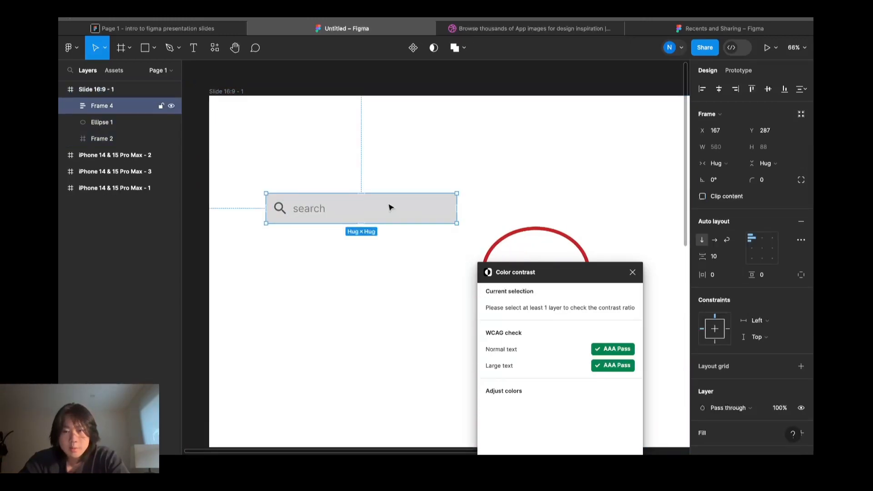
pyautogui.scroll(-3, 716, 364)
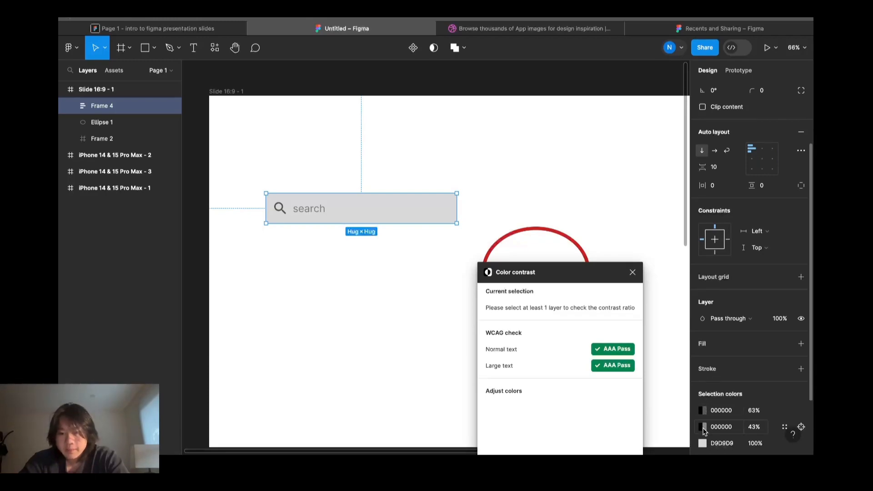
pyautogui.scroll(-2, 704, 431)
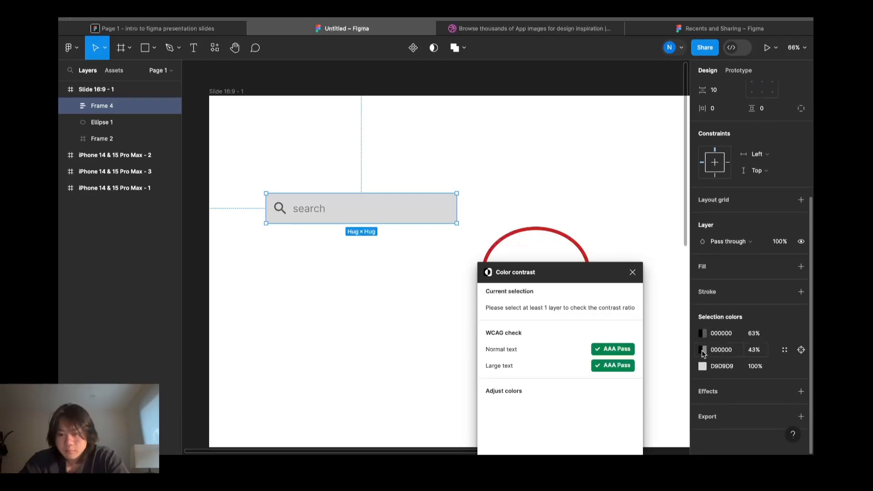
pyautogui.click(703, 350)
pyautogui.moveTo(637, 232); pyautogui.dragTo(702, 212)
pyautogui.click(663, 327)
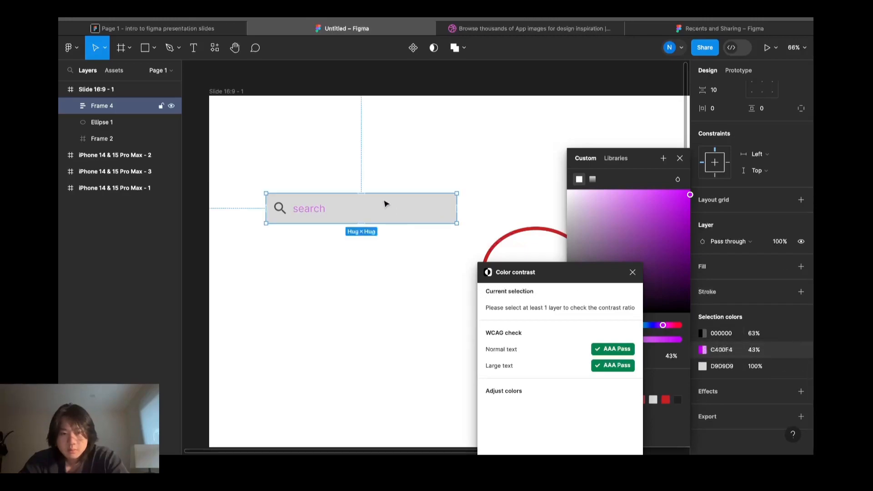
# Recolour the magnifier icon to red F12626 and the search bar's background to bright red FF0202.
pyautogui.click(703, 334)
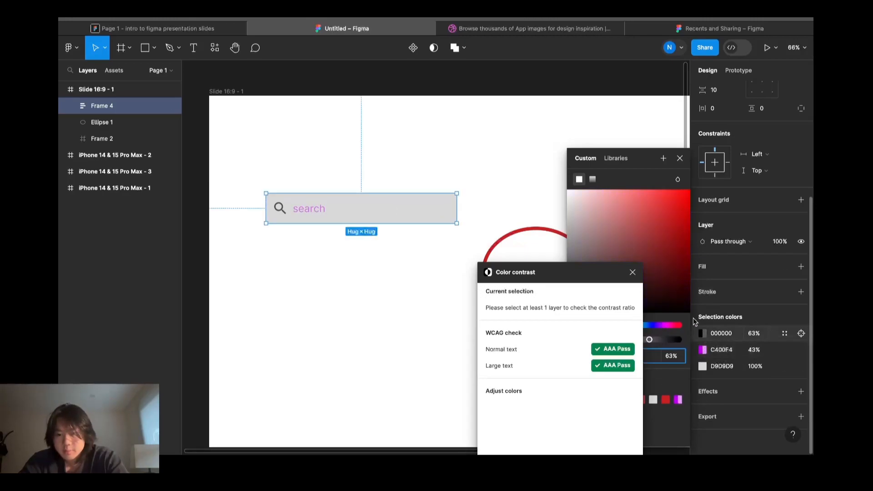
pyautogui.click(669, 220)
pyautogui.moveTo(669, 220); pyautogui.dragTo(689, 191)
pyautogui.click(705, 366)
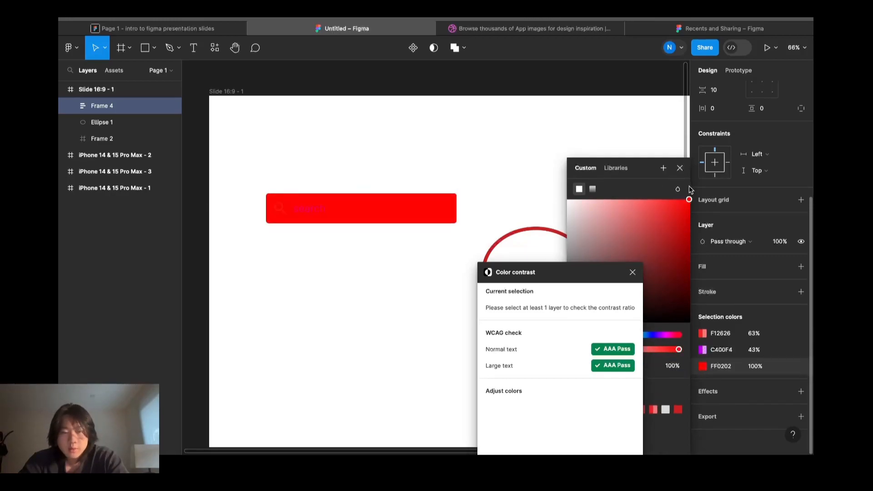
pyautogui.click(482, 198)
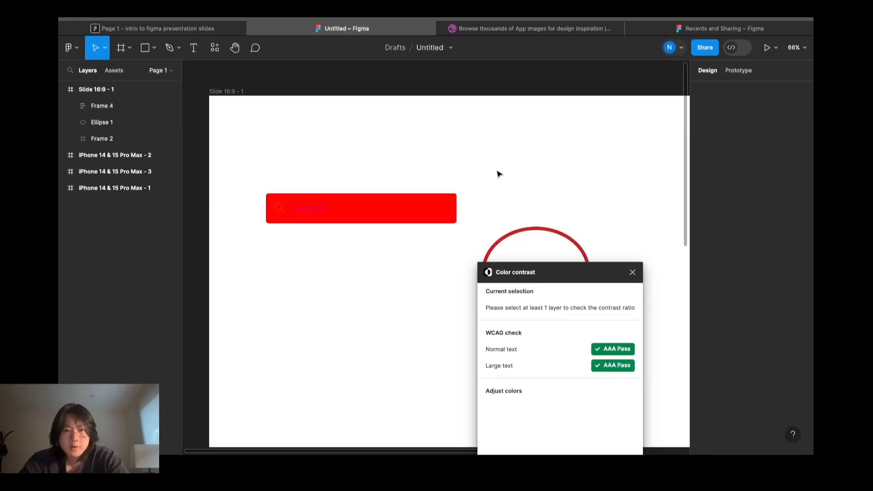
# Change the fill of the Slide 16:9 - 1 frame to the blue 453AC3.
pyautogui.click(220, 91)
pyautogui.click(703, 314)
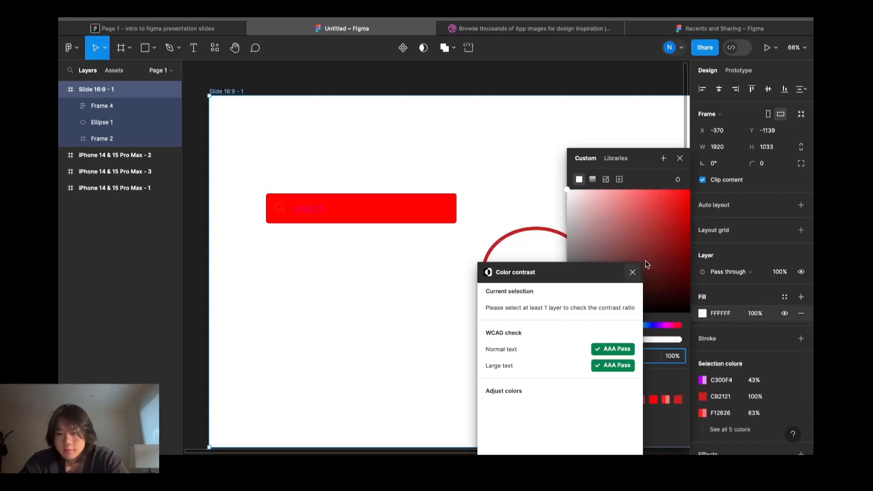
pyautogui.click(654, 325)
pyautogui.click(653, 219)
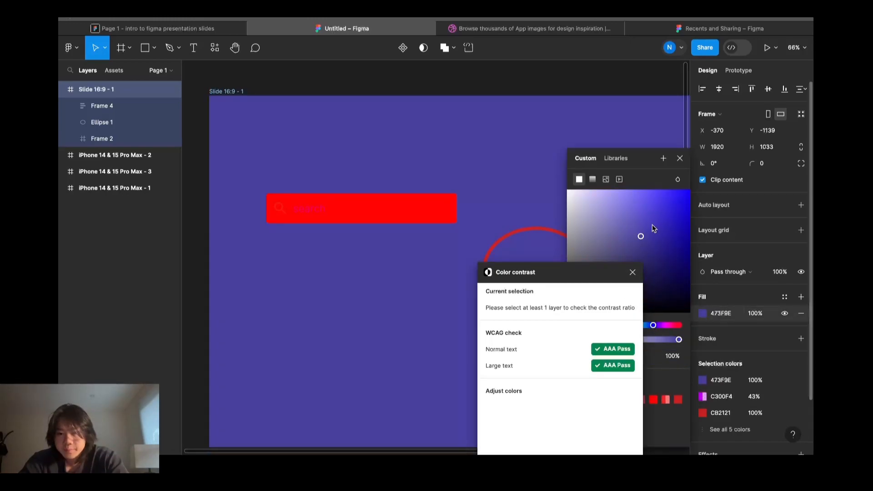
pyautogui.click(532, 179)
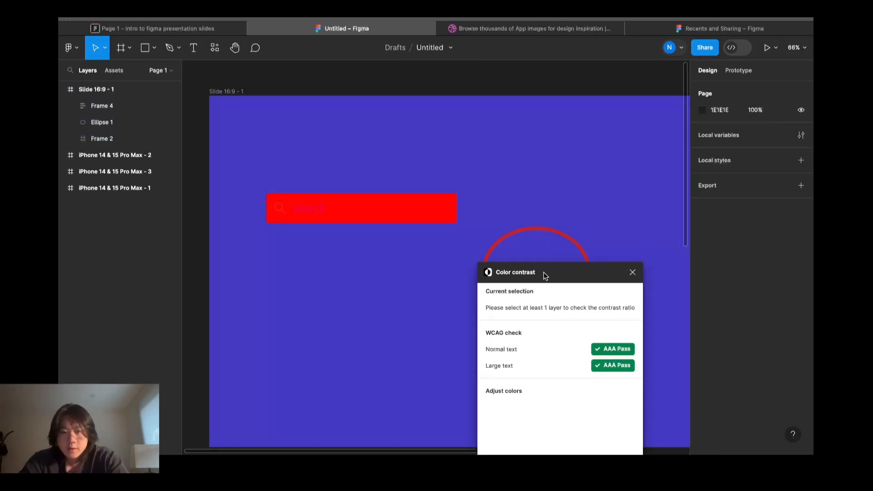
# Place the Color contrast window beside the search bar and try to check the contrast of the slide and the outer search bar frame.
pyautogui.moveTo(544, 272); pyautogui.dragTo(545, 266)
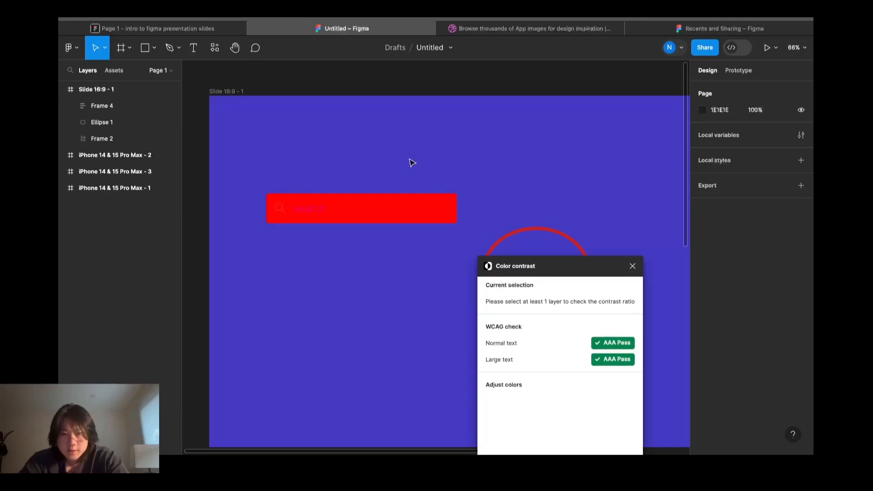
pyautogui.click(230, 92)
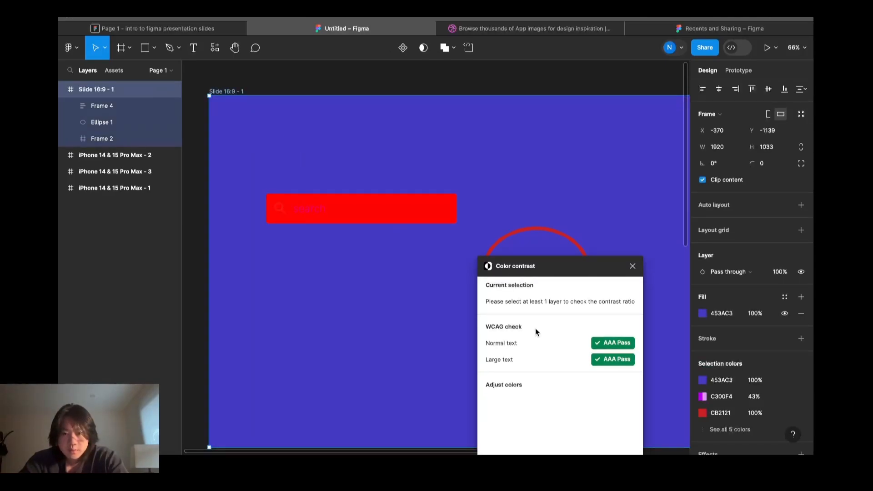
pyautogui.moveTo(538, 272); pyautogui.dragTo(535, 160)
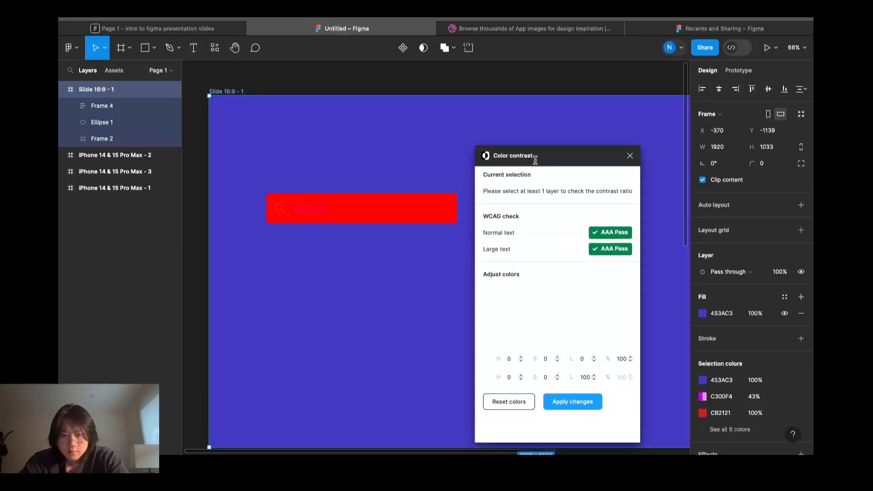
pyautogui.click(444, 213)
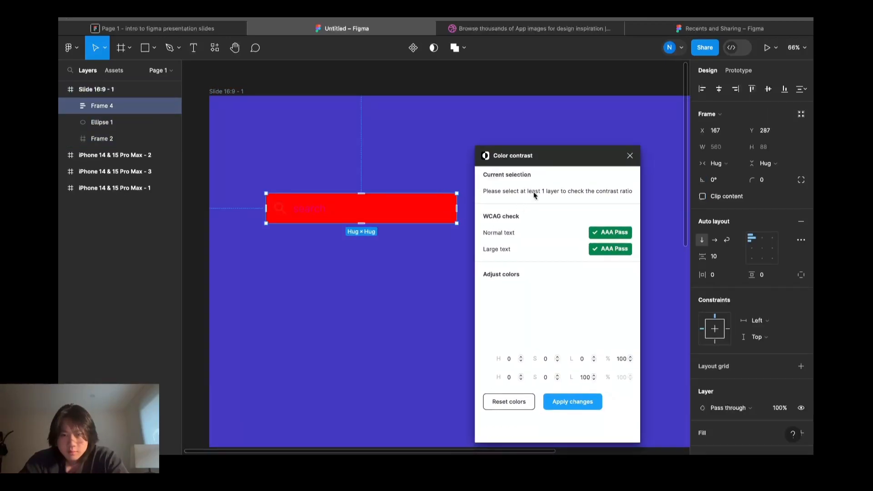
pyautogui.click(409, 260)
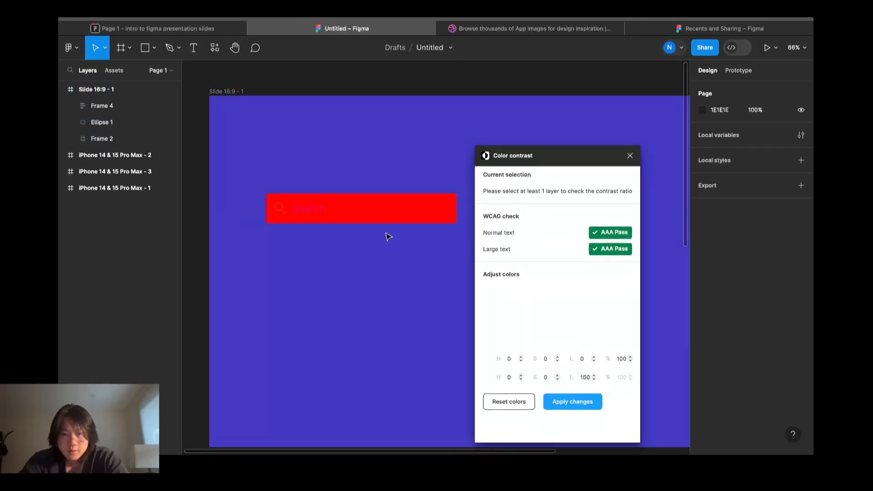
pyautogui.click(378, 211)
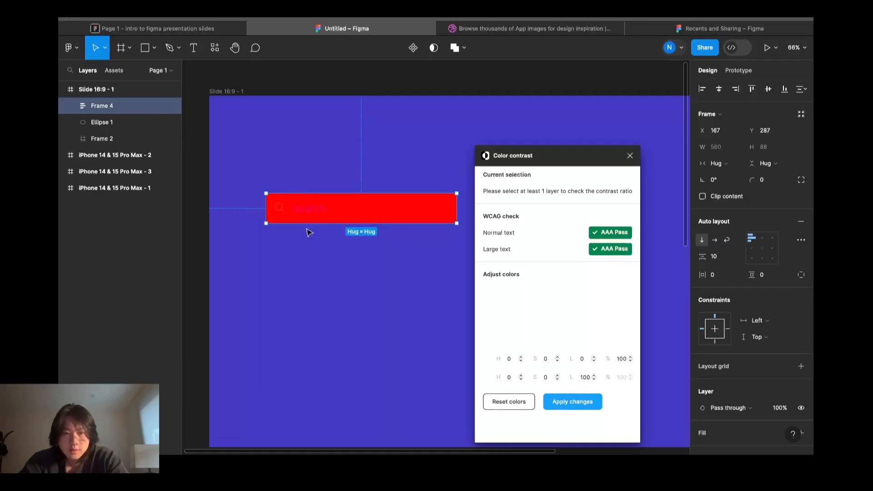
# Rerun the Color contrast plugin on the outer search bar frame and try again to get its contrast ratio.
pyautogui.rightClick(331, 202)
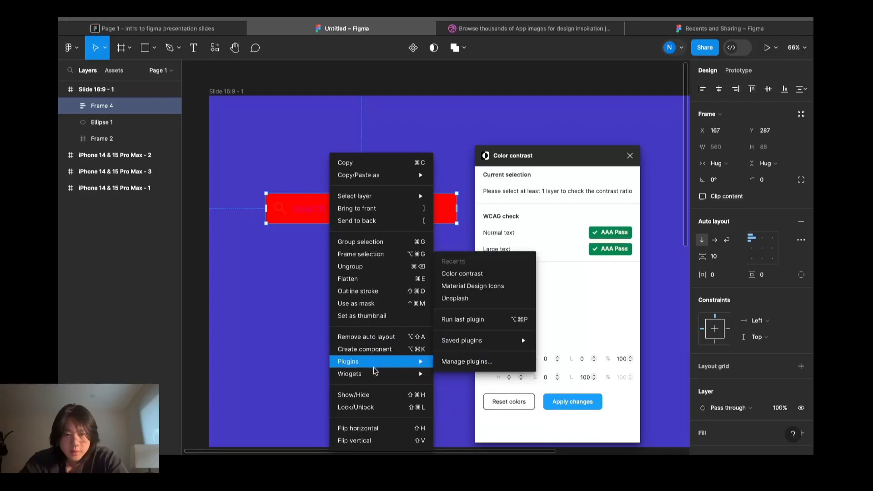
pyautogui.click(472, 275)
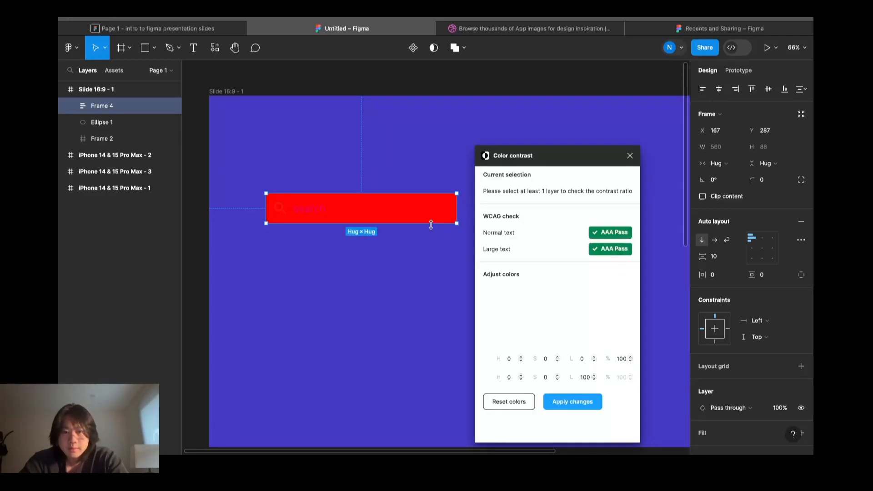
pyautogui.click(417, 276)
pyautogui.click(405, 203)
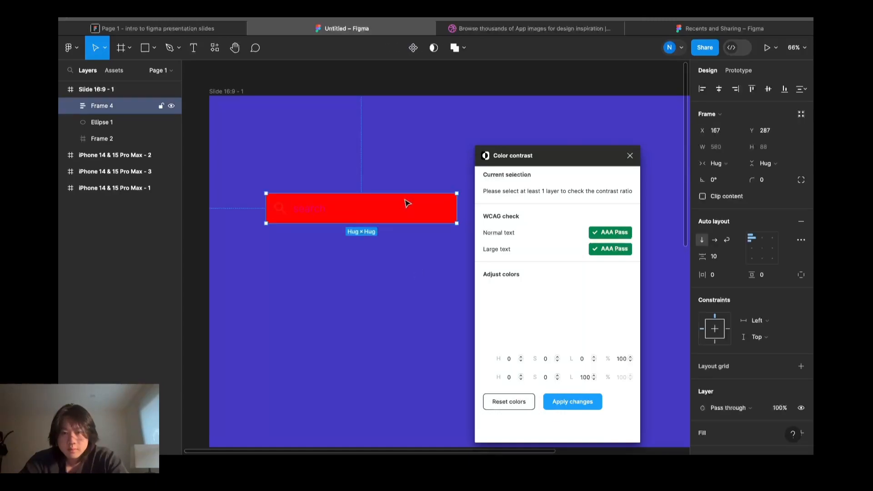
pyautogui.click(408, 174)
pyautogui.click(409, 198)
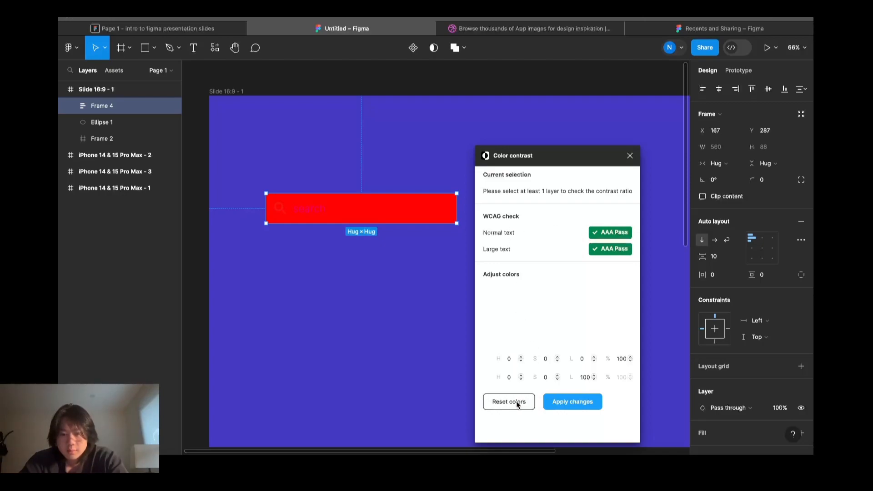
# Check the contrast ratio of the red inner frame of the search bar against the blue slide and highlight the ratio.
pyautogui.click(419, 254)
pyautogui.click(328, 216)
pyautogui.click(319, 213)
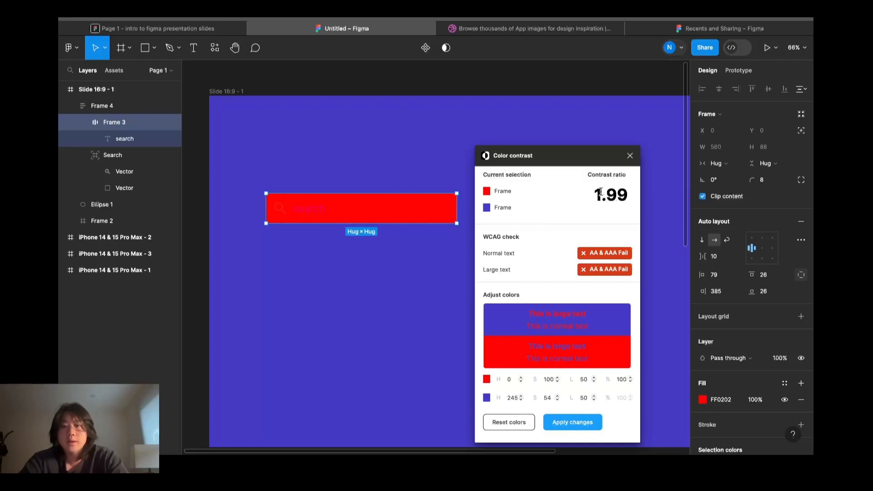
pyautogui.moveTo(589, 195); pyautogui.dragTo(634, 196)
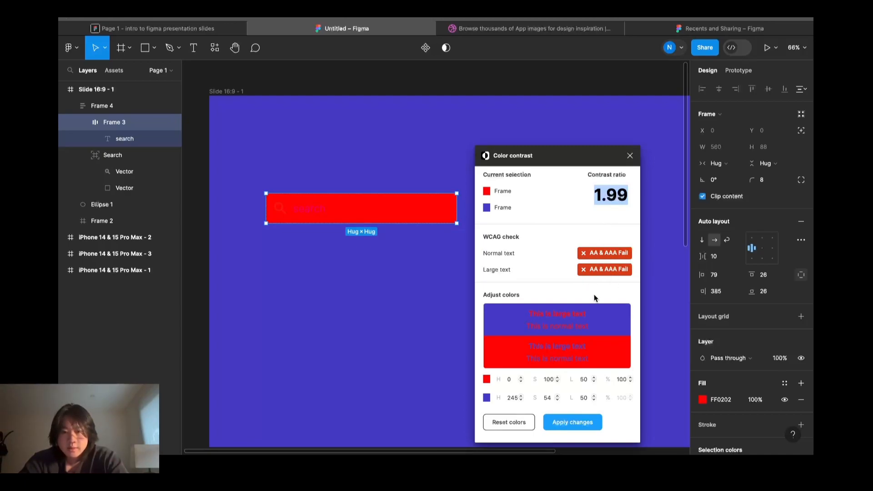
# Raise the hue of the search bar's red frame colour to 52 in Color contrast and apply the change to the design.
pyautogui.click(521, 377)
pyautogui.click(521, 378)
pyautogui.click(521, 377)
pyautogui.click(521, 377)
pyautogui.click(522, 378)
pyautogui.click(522, 377)
pyautogui.click(521, 377)
pyautogui.click(521, 378)
pyautogui.click(522, 377)
pyautogui.click(521, 377)
pyautogui.click(521, 377)
pyautogui.click(521, 378)
pyautogui.click(521, 378)
pyautogui.click(521, 377)
pyautogui.click(521, 378)
pyautogui.click(522, 377)
pyautogui.click(522, 377)
pyautogui.click(522, 377)
pyautogui.click(522, 377)
pyautogui.click(522, 379)
pyautogui.click(521, 378)
pyautogui.click(521, 378)
pyautogui.click(522, 379)
pyautogui.click(522, 379)
pyautogui.click(522, 379)
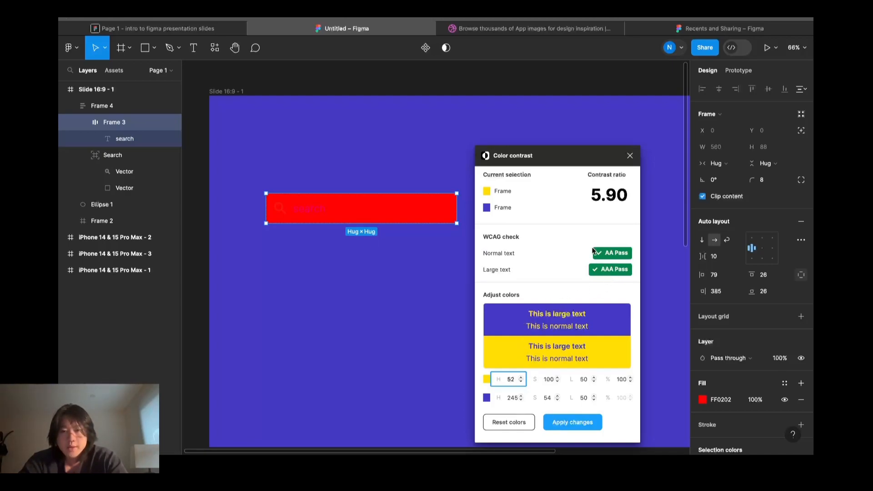
pyautogui.click(572, 423)
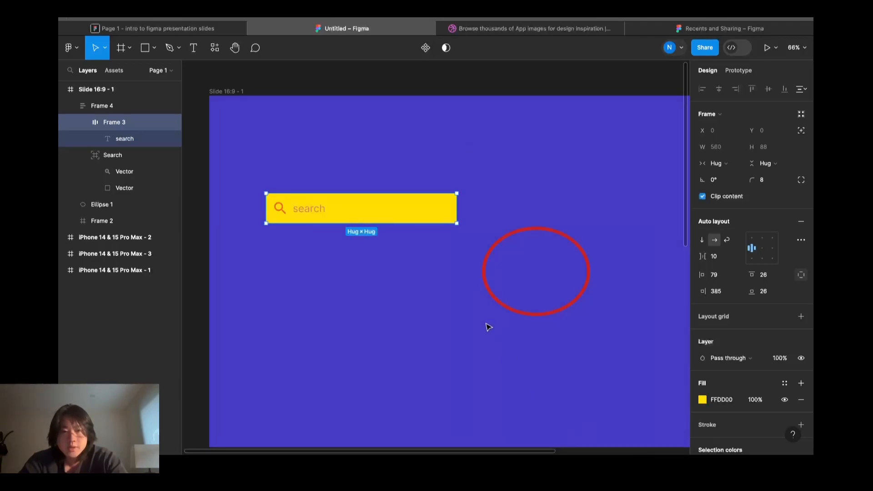
pyautogui.click(412, 293)
# Run the Unsplash plugin on the Slide 16:9 - 1 frame and fill it with the night photo of a light arc over water.
pyautogui.scroll(-2, 412, 295)
pyautogui.scroll(5, 411, 295)
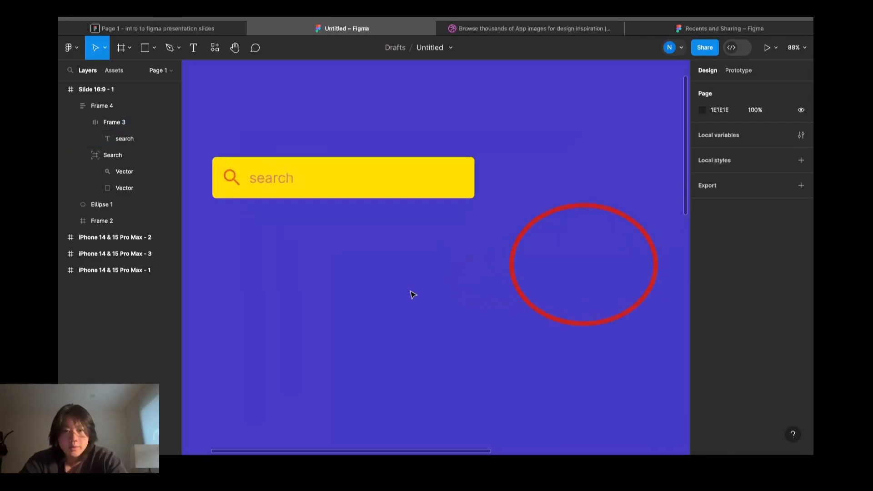
pyautogui.hscroll(-2, 412, 296)
pyautogui.scroll(-3, 414, 298)
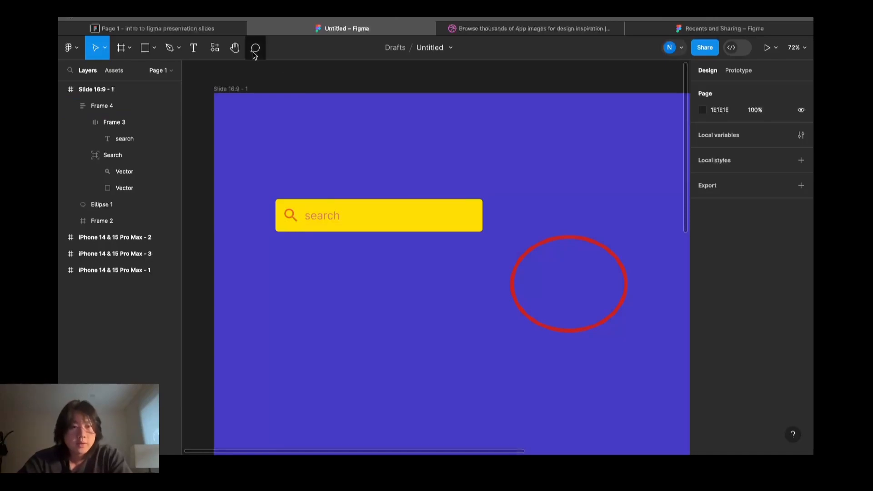
pyautogui.rightClick(308, 176)
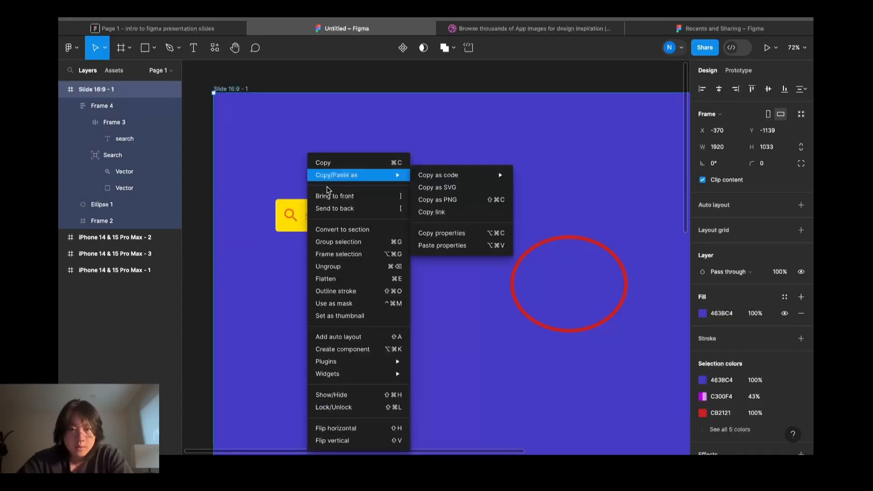
pyautogui.moveTo(369, 364)
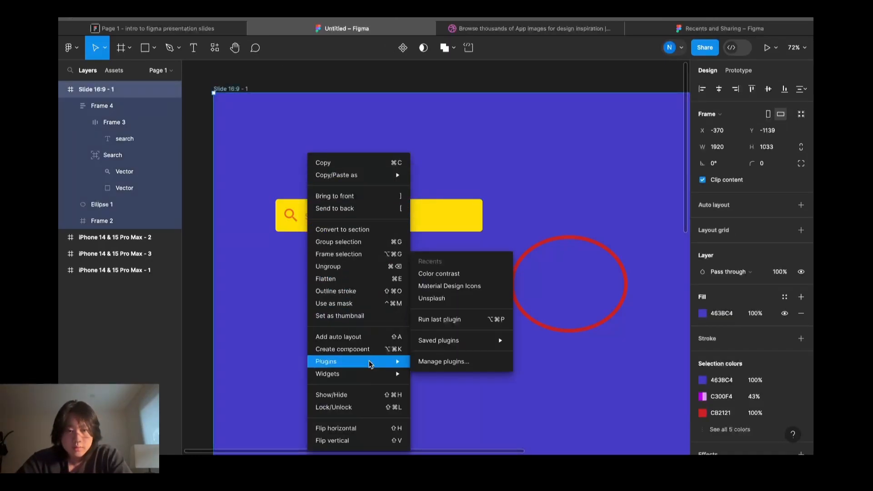
pyautogui.click(453, 297)
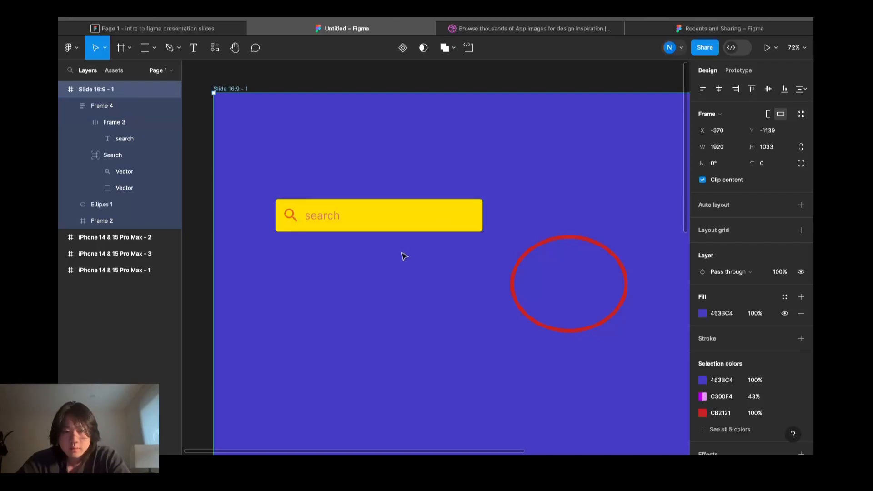
pyautogui.scroll(-3, 402, 257)
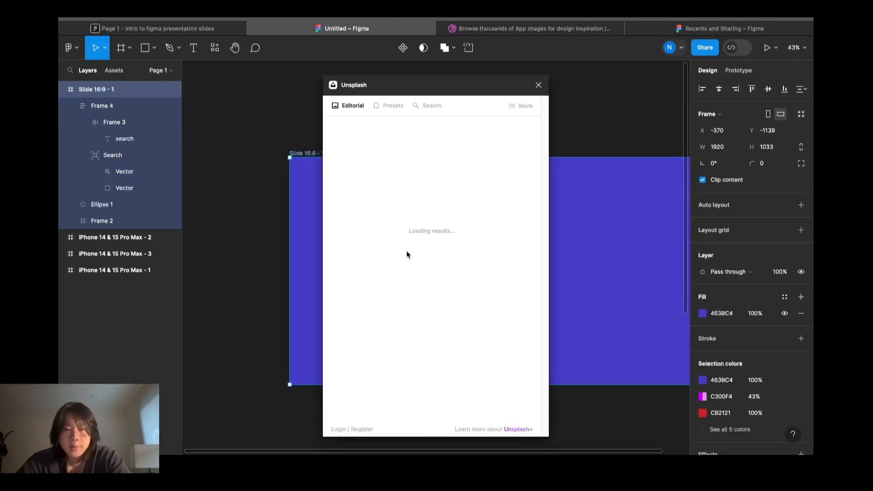
pyautogui.scroll(-5, 423, 253)
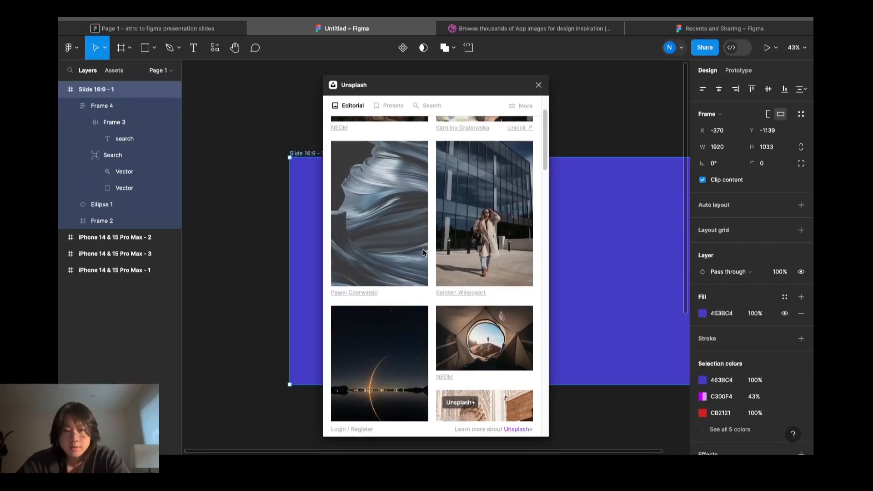
pyautogui.click(402, 235)
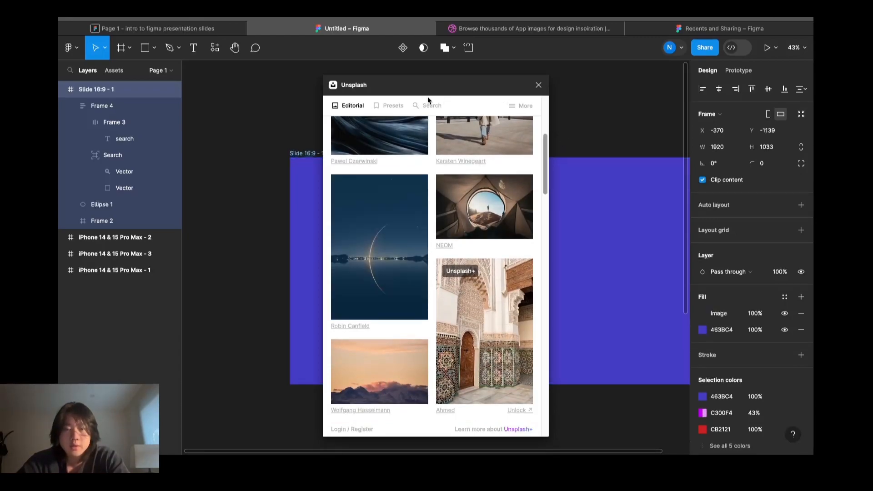
pyautogui.click(539, 86)
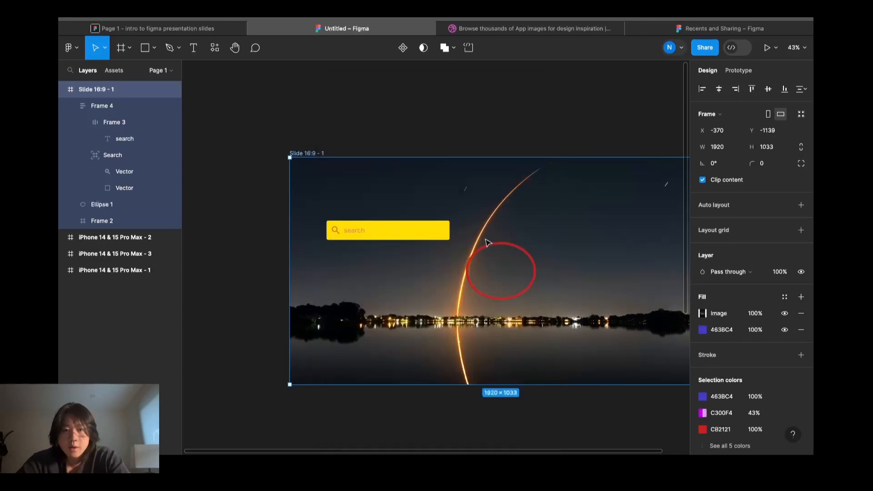
# Resize the slide frame to 1819 × 1121, and undo both the resize and the photo fill.
pyautogui.moveTo(289, 156); pyautogui.dragTo(312, 138)
pyautogui.hscroll(3, 459, 242)
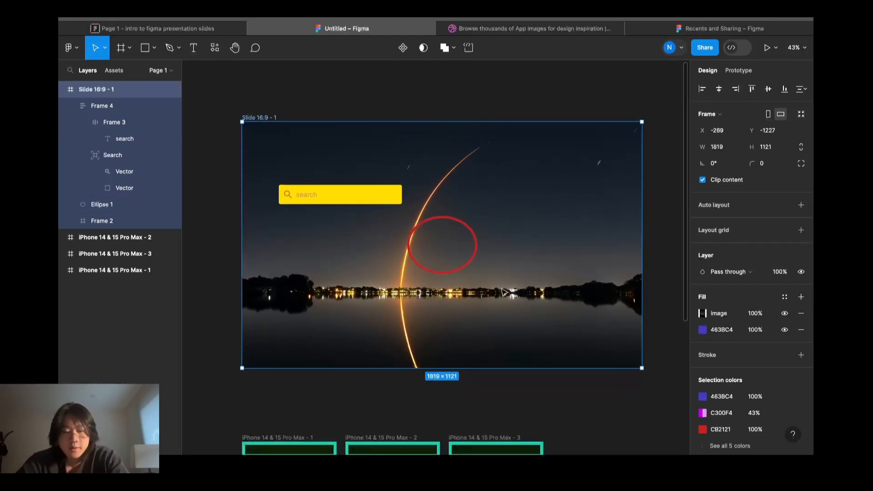
pyautogui.hotkey('ctrl', 'z')
pyautogui.hotkey('ctrl', 'z')
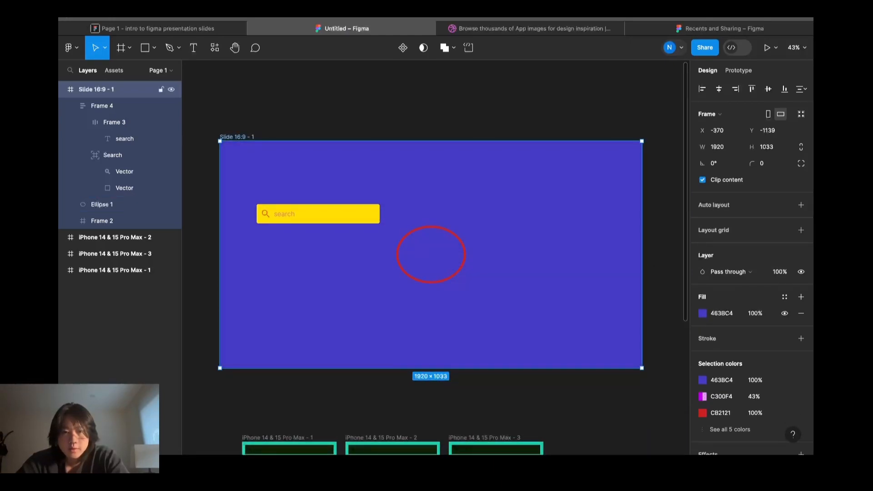
# Fill the red-outlined ellipse with the Unsplash photo of the woman in a coat outside a glass building.
pyautogui.click(474, 272)
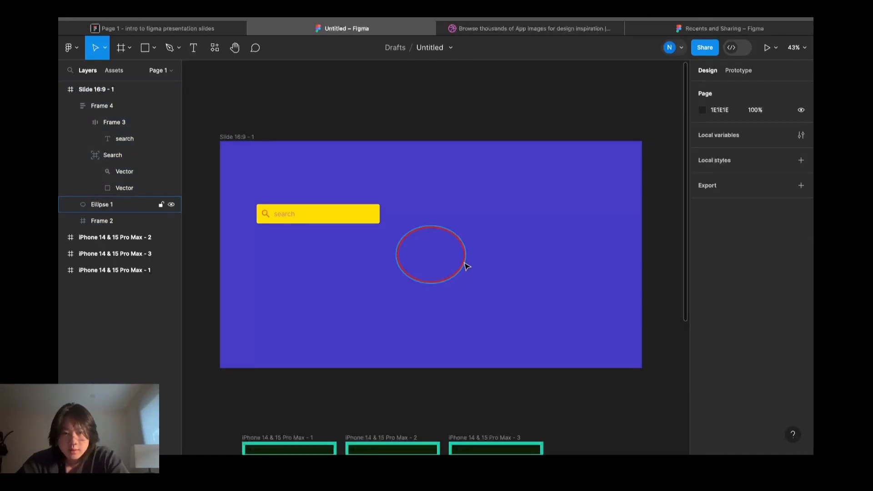
pyautogui.click(464, 266)
pyautogui.rightClick(442, 261)
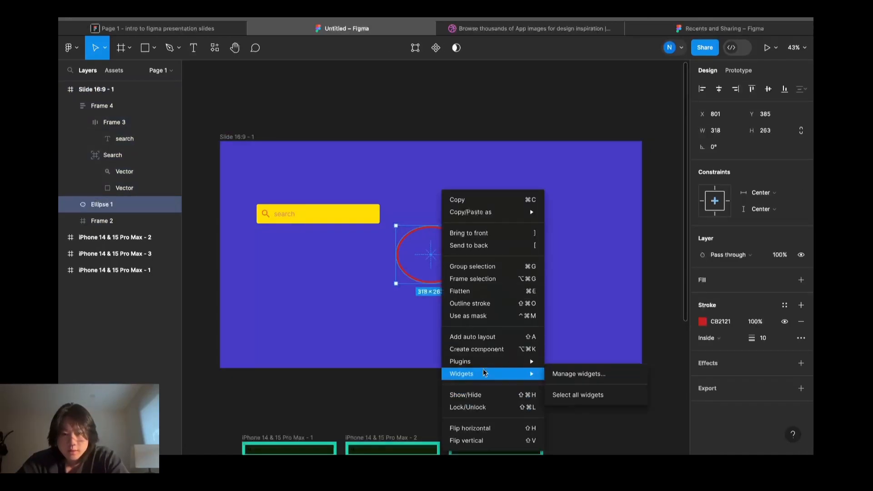
pyautogui.moveTo(506, 361)
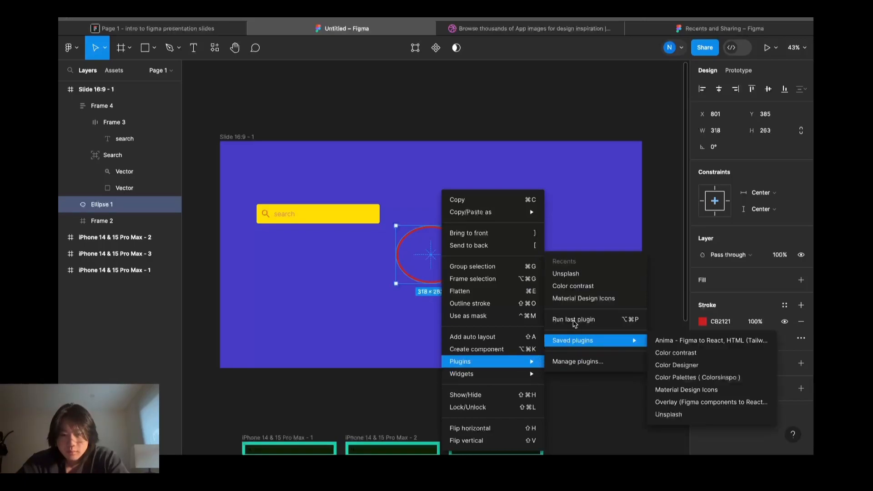
pyautogui.click(571, 273)
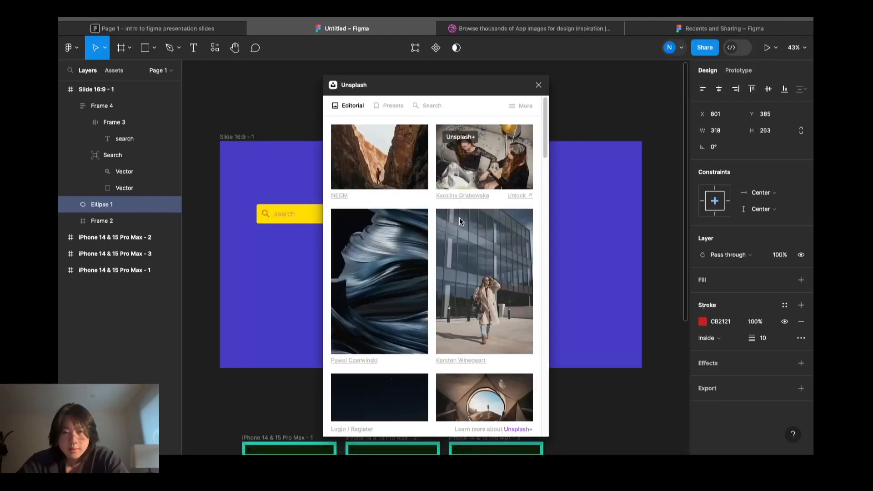
pyautogui.click(471, 267)
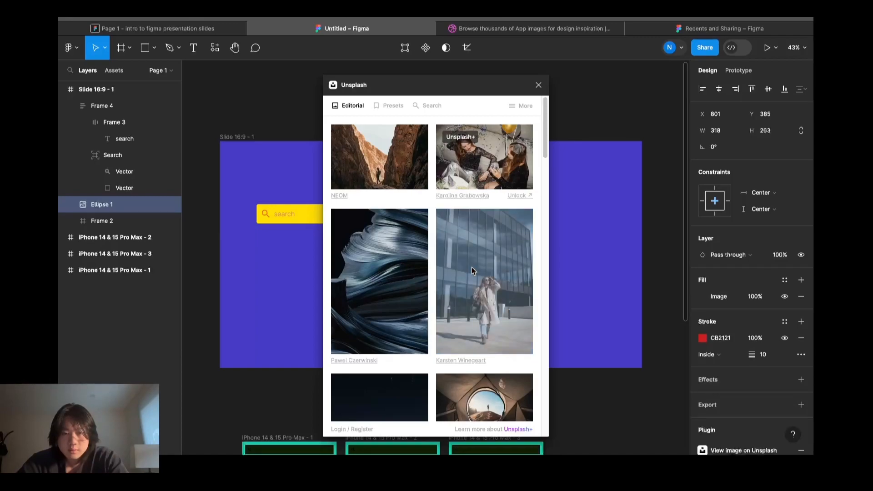
pyautogui.click(539, 84)
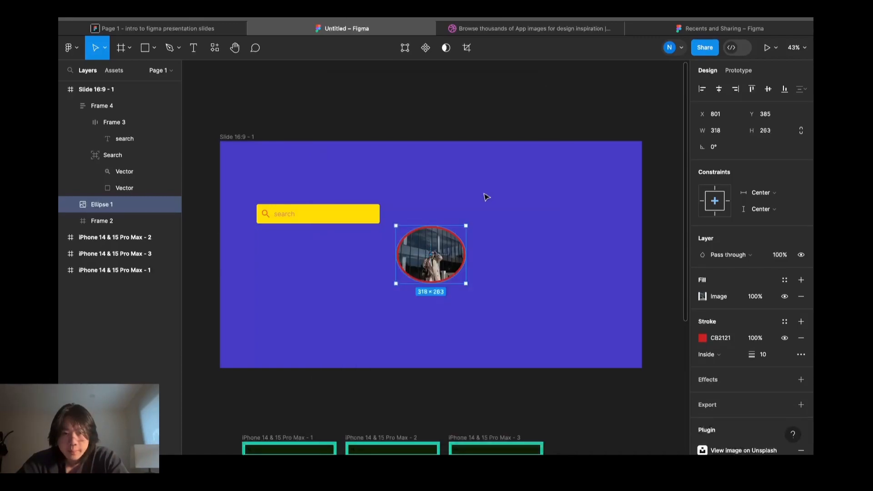
pyautogui.click(454, 312)
# With nothing selected, run the Unsplash plugin and insert the photo of the woman outside the glass building as a separate image.
pyautogui.scroll(5, 424, 258)
pyautogui.scroll(-3, 424, 258)
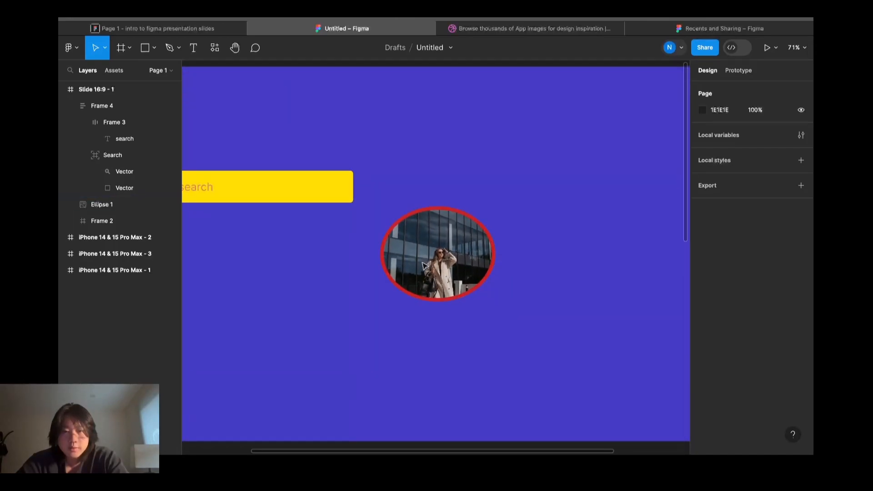
pyautogui.scroll(-3, 423, 261)
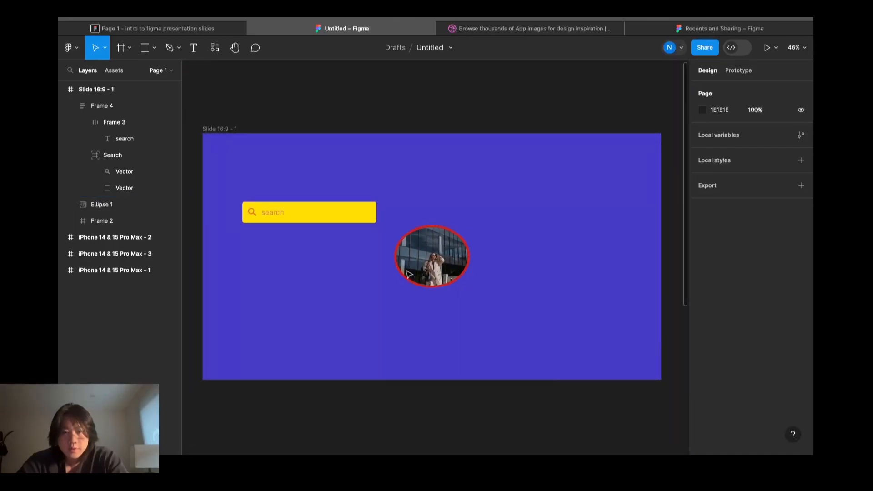
pyautogui.rightClick(336, 299)
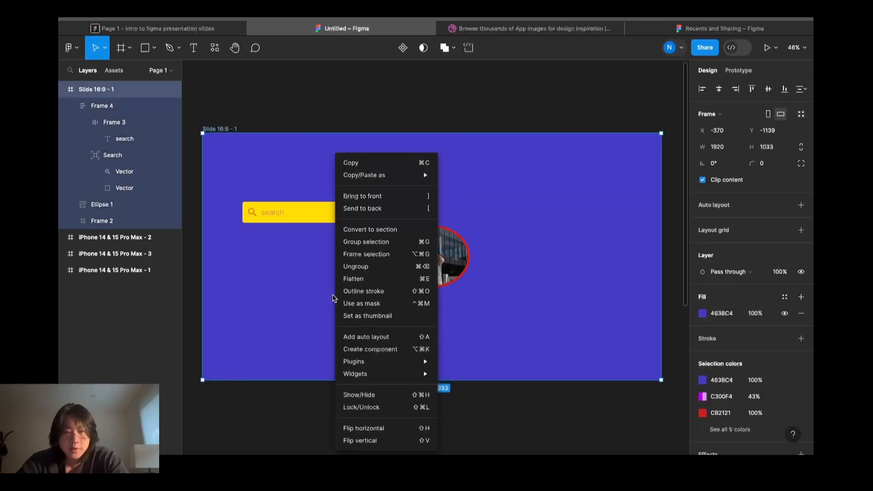
pyautogui.click(307, 299)
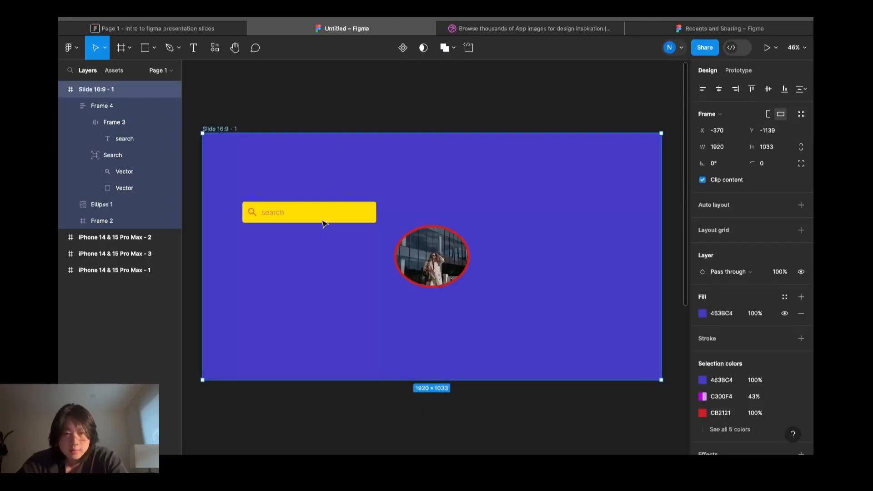
pyautogui.click(378, 410)
pyautogui.rightClick(378, 411)
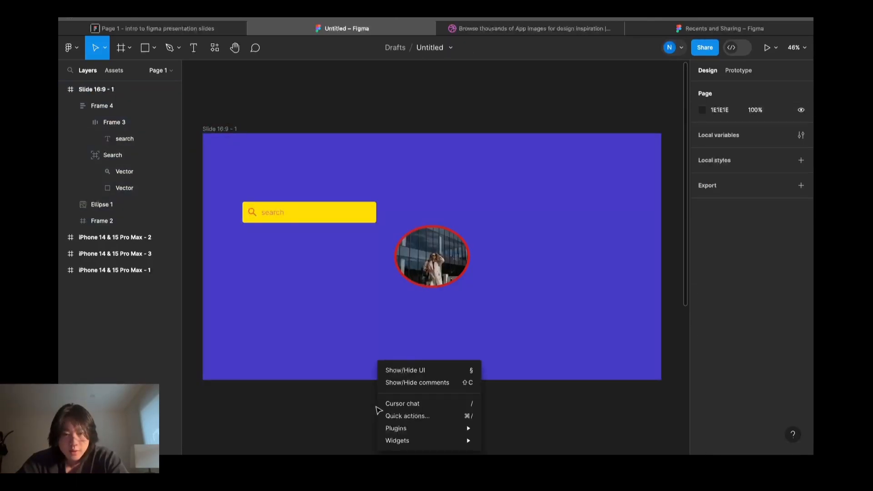
pyautogui.moveTo(403, 428)
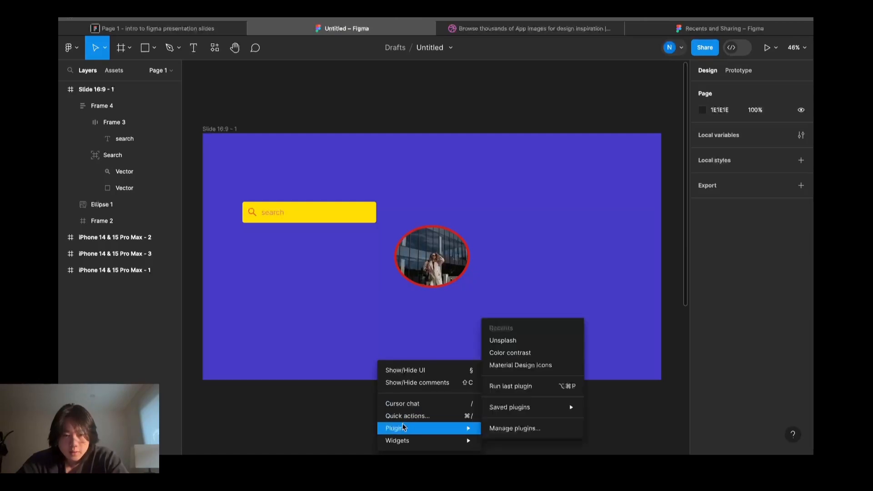
pyautogui.click(512, 342)
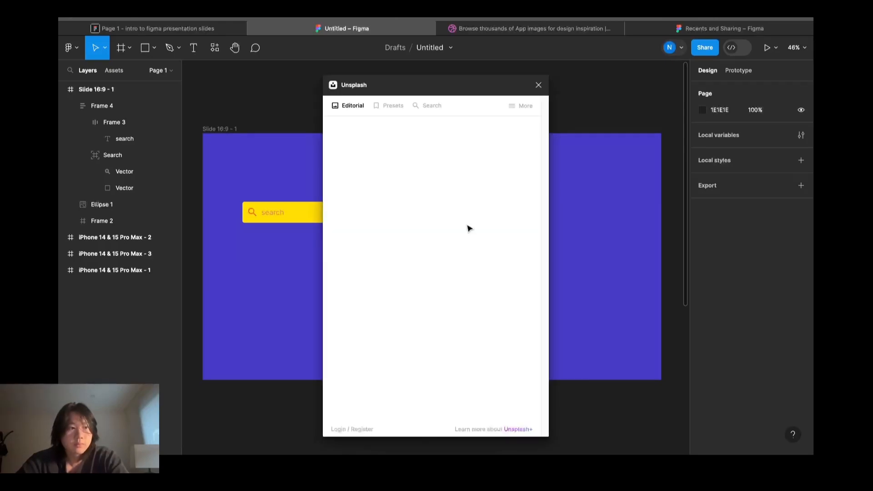
pyautogui.click(475, 277)
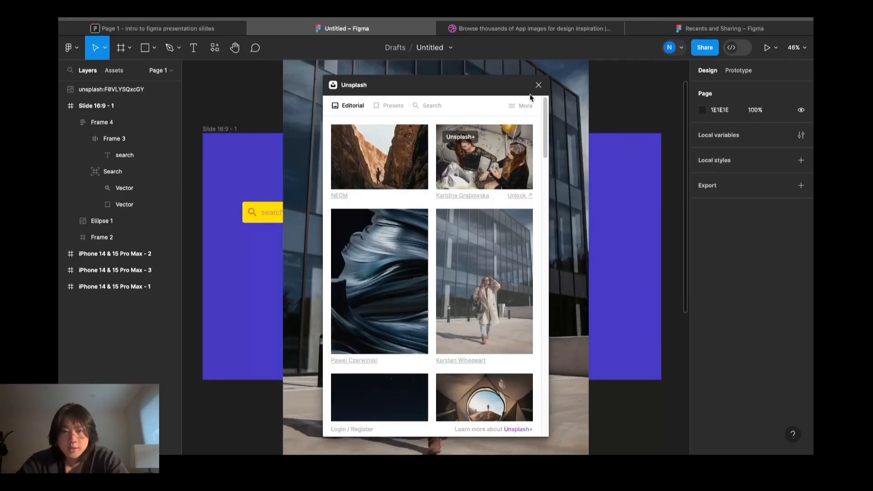
pyautogui.click(540, 85)
# Shrink the inserted Unsplash photo and place it on the blue slide, to the right of the ellipse.
pyautogui.scroll(-5, 503, 206)
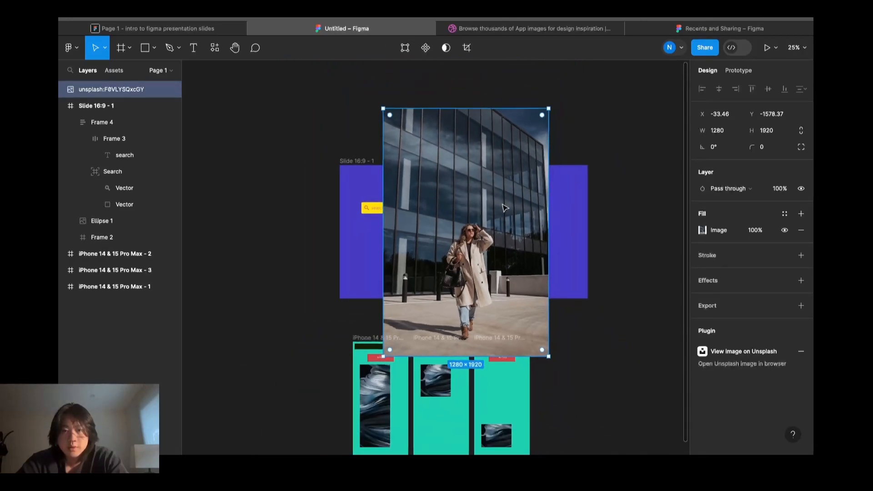
pyautogui.moveTo(544, 111); pyautogui.dragTo(428, 270)
pyautogui.moveTo(497, 252); pyautogui.dragTo(545, 217)
pyautogui.click(492, 201)
pyautogui.scroll(5, 490, 200)
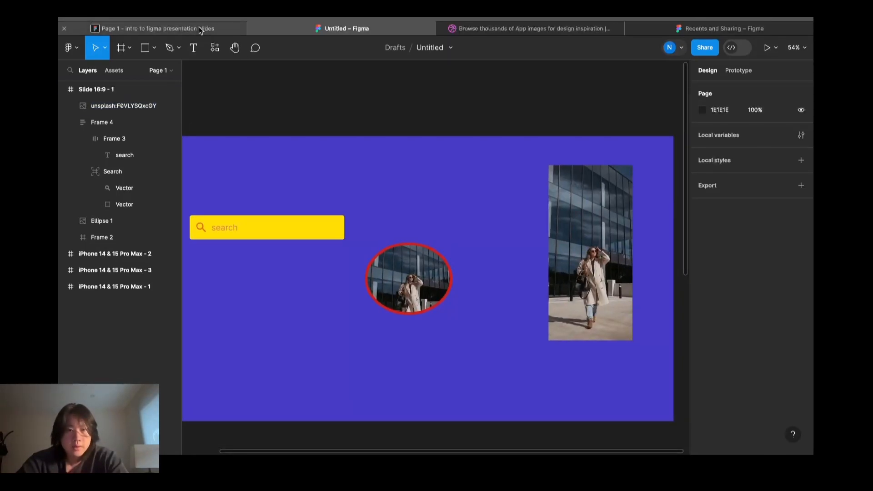
# Advance the presentation to its Prototyping slide and return to the Untitled file to examine the three iPhone 14 & 15 Pro Max frames.
pyautogui.click(199, 28)
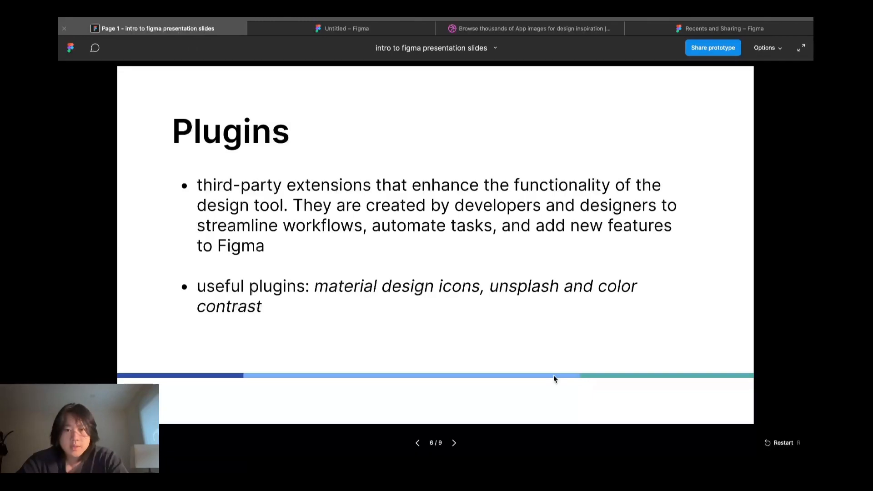
pyautogui.click(454, 443)
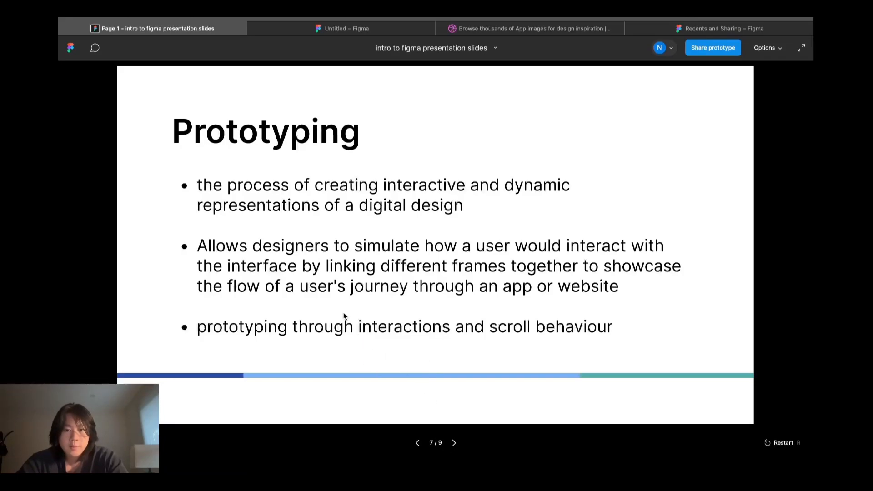
pyautogui.click(341, 28)
pyautogui.scroll(-5, 416, 243)
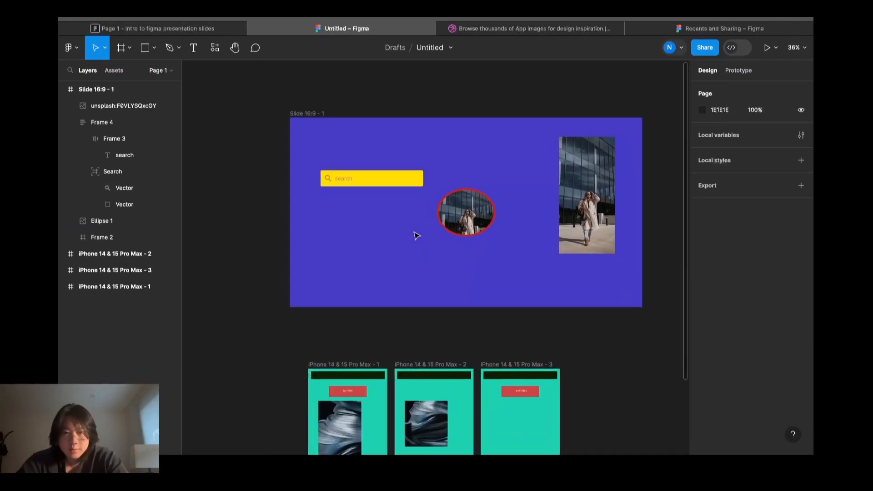
pyautogui.scroll(-5, 385, 384)
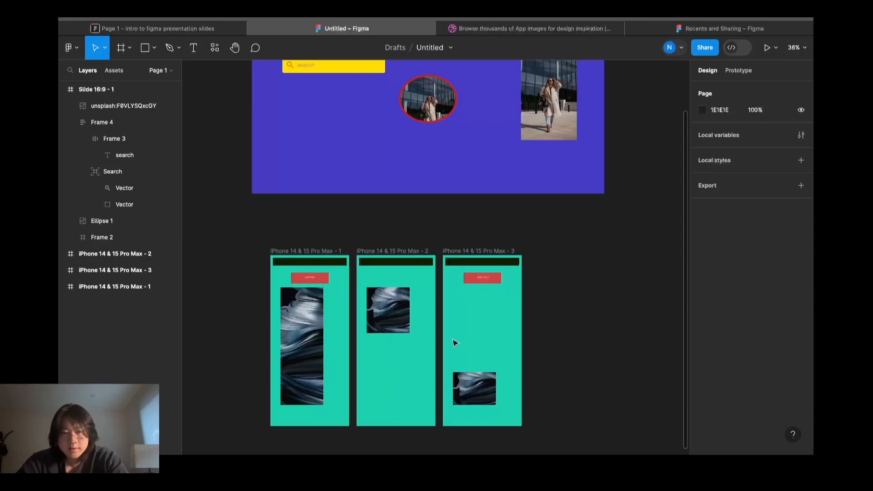
pyautogui.scroll(5, 391, 305)
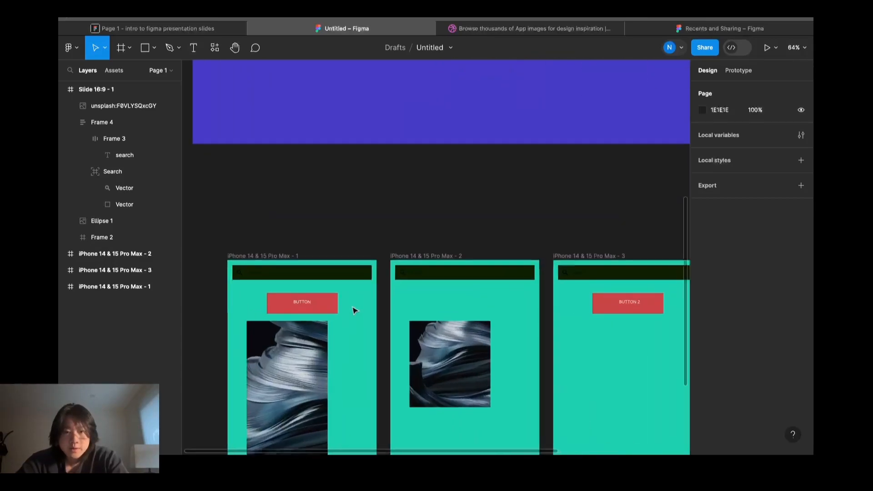
pyautogui.scroll(-5, 354, 311)
pyautogui.scroll(1, 333, 272)
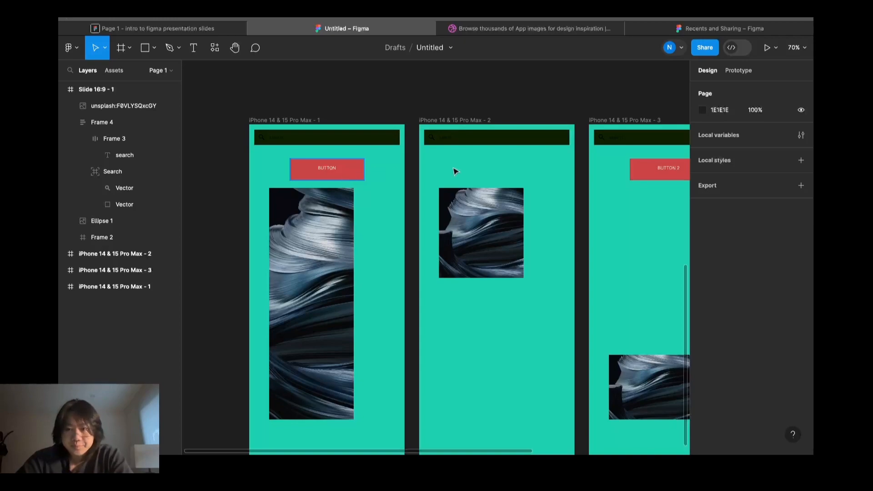
# Switch to prototyping and remove the existing connections from BUTTON and the tall image on iPhone 14 & 15 Pro Max - 1.
pyautogui.click(739, 70)
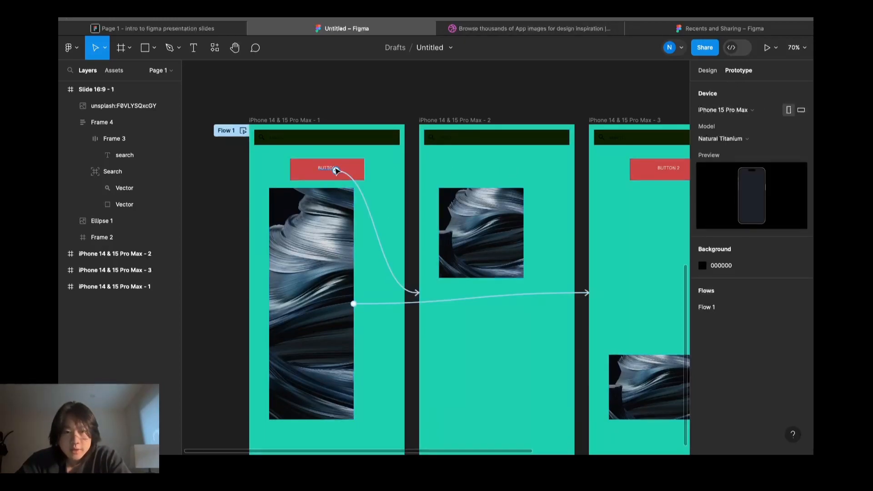
pyautogui.click(415, 294)
pyautogui.press('Delete')
pyautogui.moveTo(354, 303); pyautogui.dragTo(586, 292)
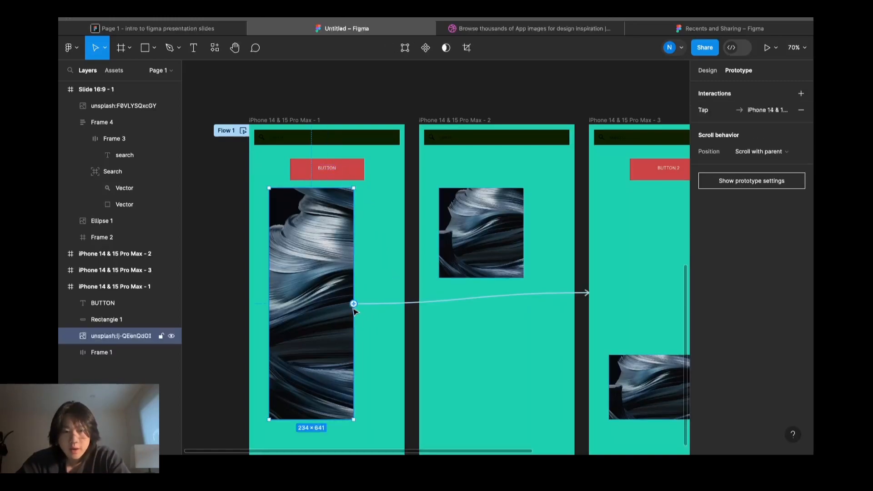
pyautogui.click(388, 306)
pyautogui.press('Delete')
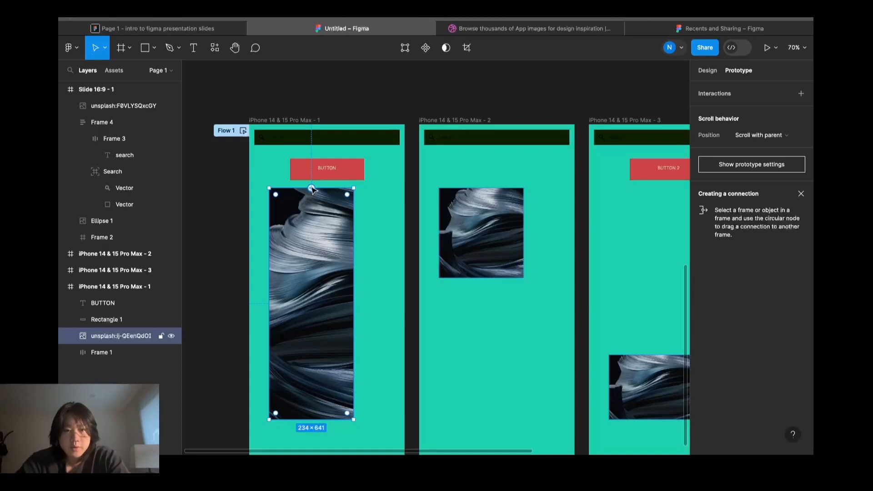
# Connect the tall image on the first iPhone frame to iPhone 14 & 15 Pro Max - 2.
pyautogui.moveTo(311, 187); pyautogui.dragTo(440, 269)
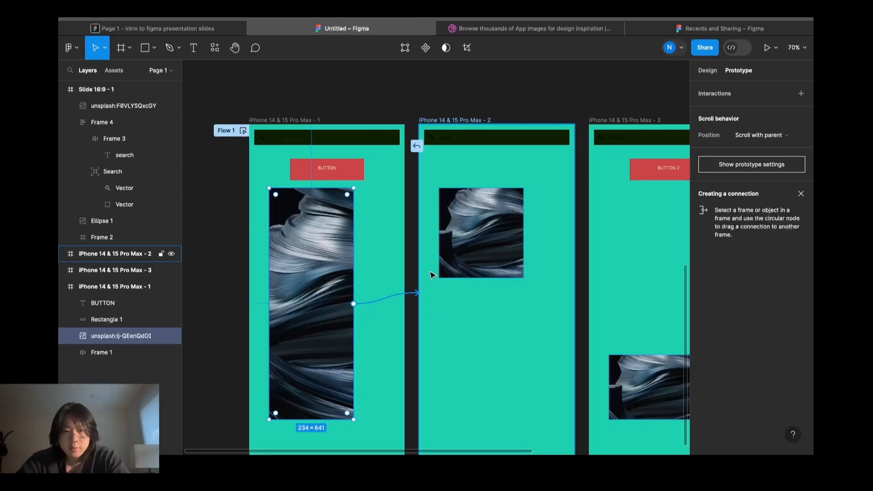
pyautogui.moveTo(432, 275); pyautogui.dragTo(420, 303)
pyautogui.click(413, 304)
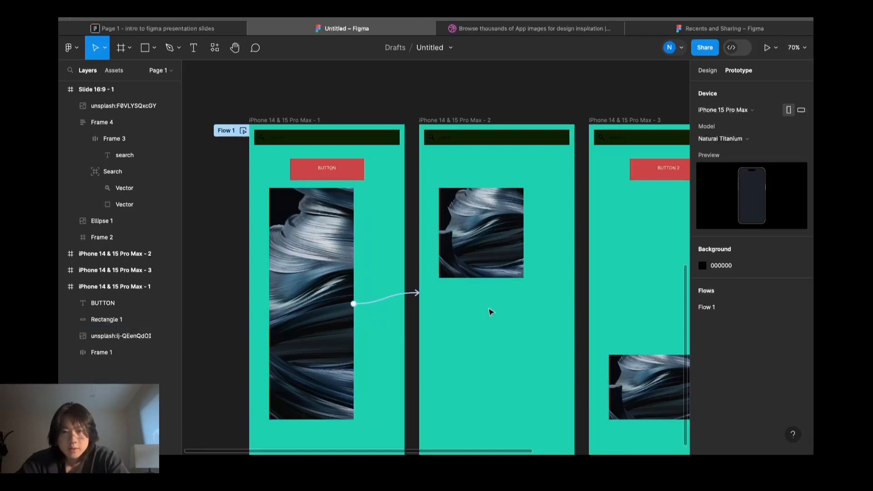
# Preview the prototype, test BUTTON and the tall image, and return to the Untitled file, closing the preview.
pyautogui.click(769, 48)
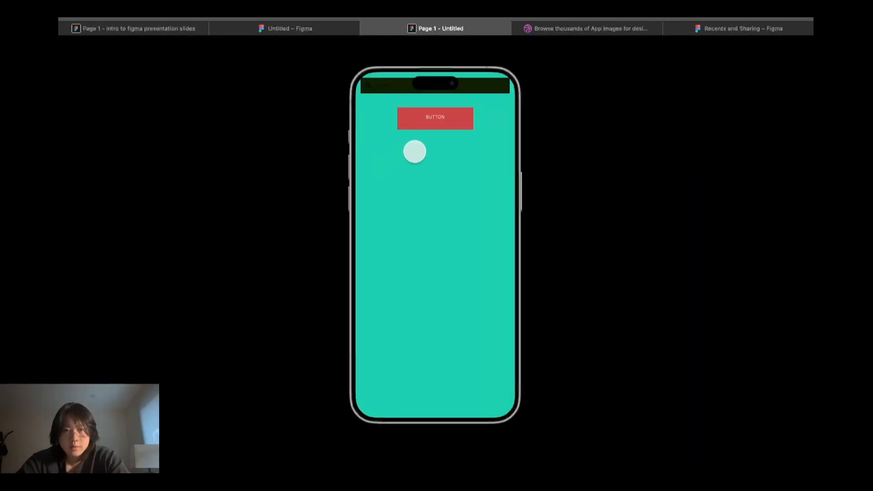
pyautogui.click(433, 118)
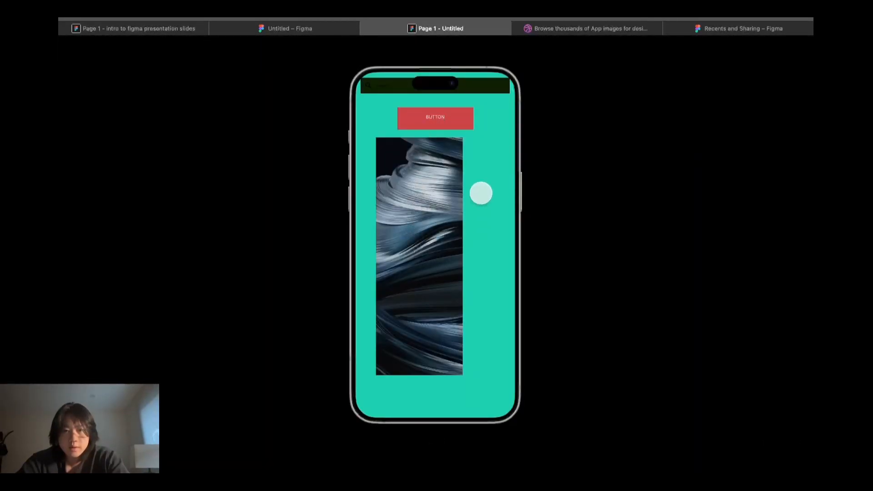
pyautogui.click(414, 237)
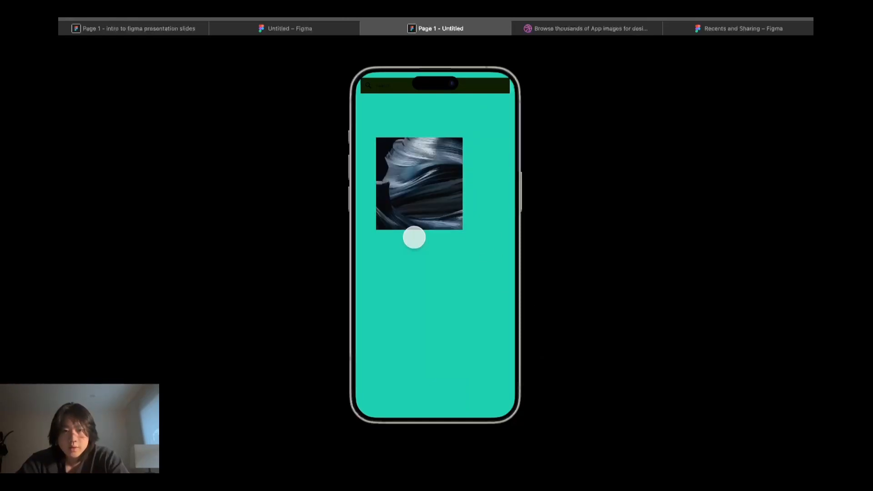
pyautogui.click(282, 30)
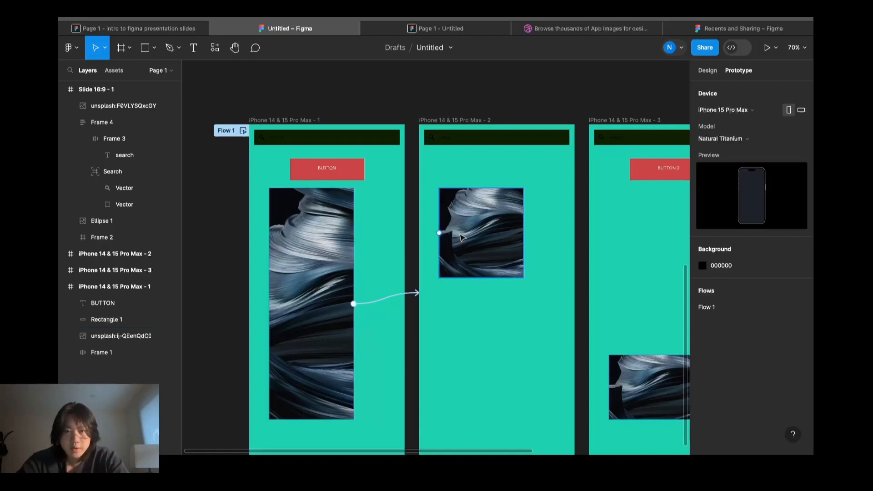
pyautogui.click(367, 28)
# Connect the red BUTTON rectangle to iPhone 14 & 15 Pro Max - 3 with an On tap, Navigate to, Instant interaction.
pyautogui.scroll(-2, 362, 287)
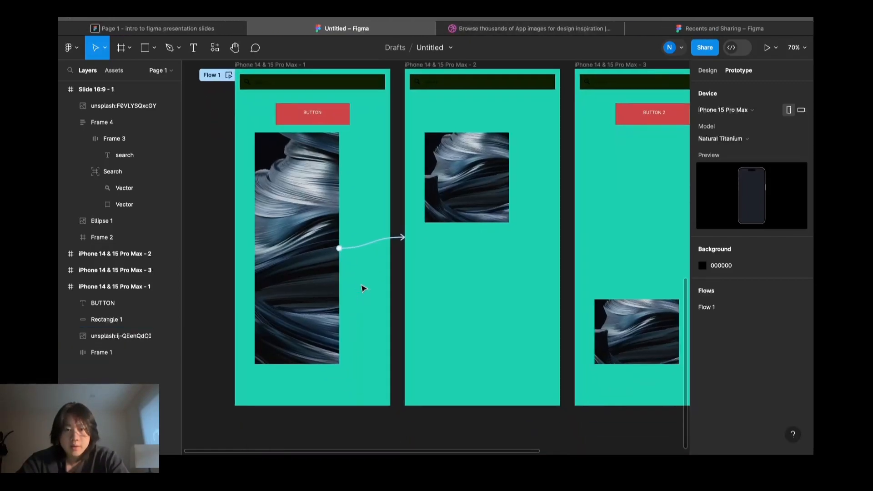
pyautogui.scroll(-4, 362, 287)
pyautogui.scroll(4, 362, 287)
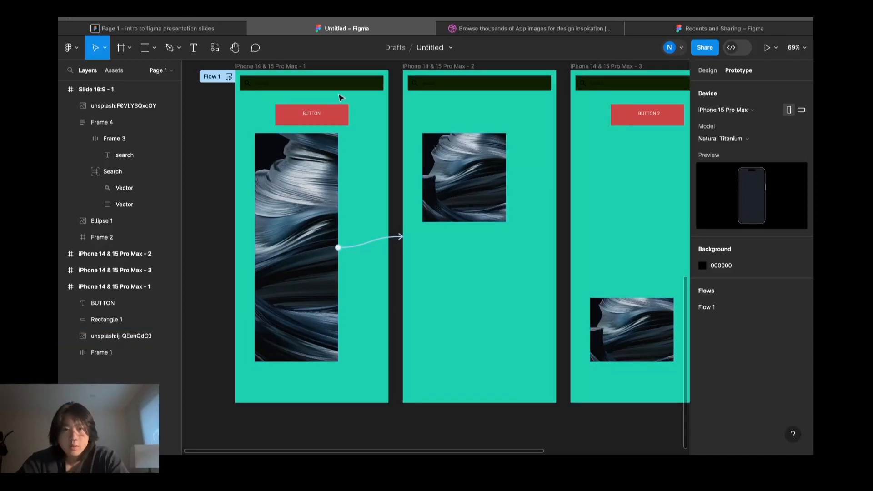
pyautogui.click(318, 116)
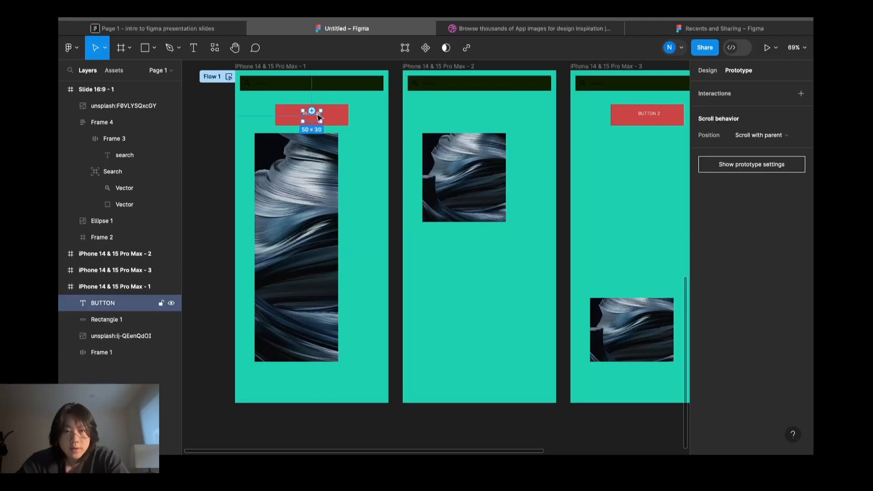
pyautogui.click(344, 116)
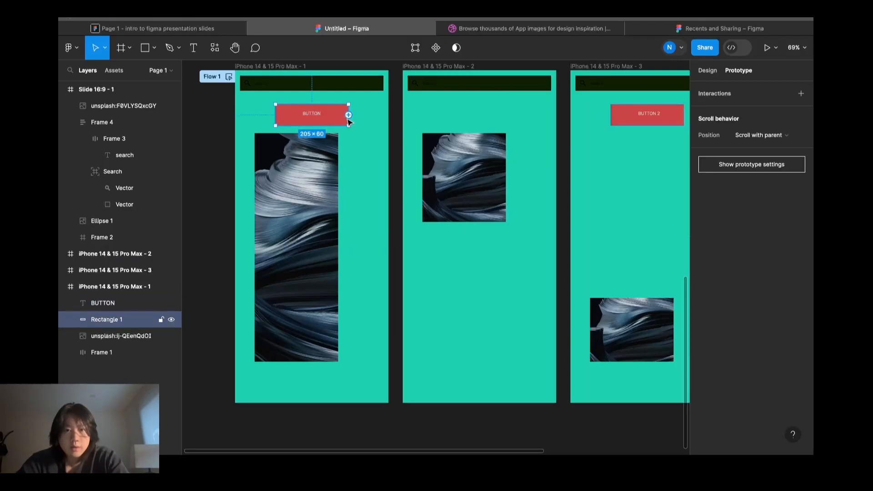
pyautogui.moveTo(348, 115); pyautogui.dragTo(609, 303)
pyautogui.moveTo(571, 232); pyautogui.dragTo(588, 236)
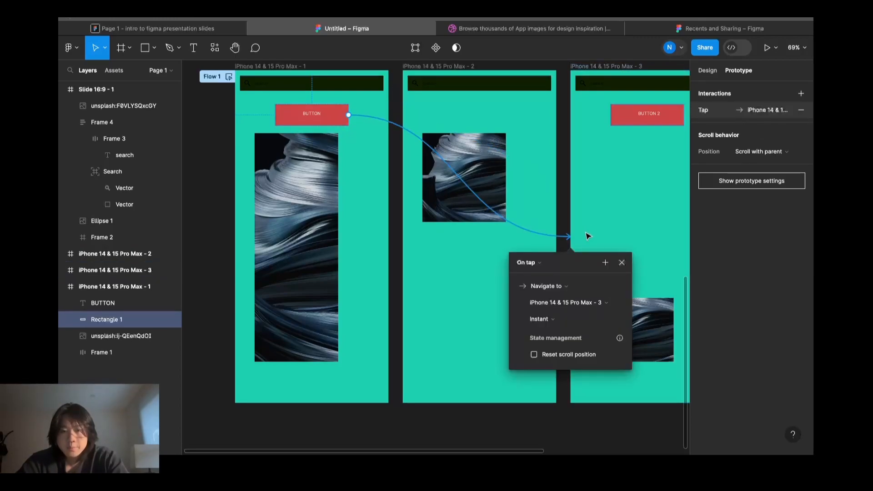
pyautogui.click(601, 212)
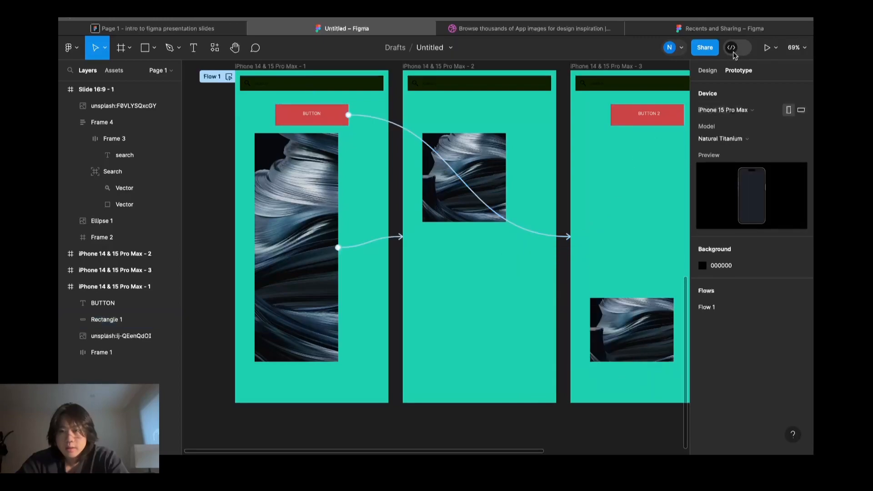
# Preview the prototype, test the BUTTON link, and return to the Untitled file to examine the connections between the three iPhone frames.
pyautogui.click(768, 48)
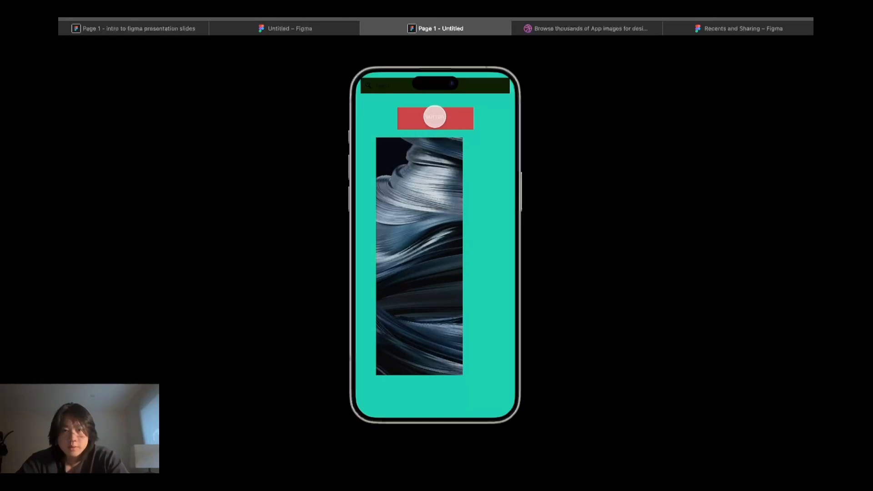
pyautogui.click(435, 117)
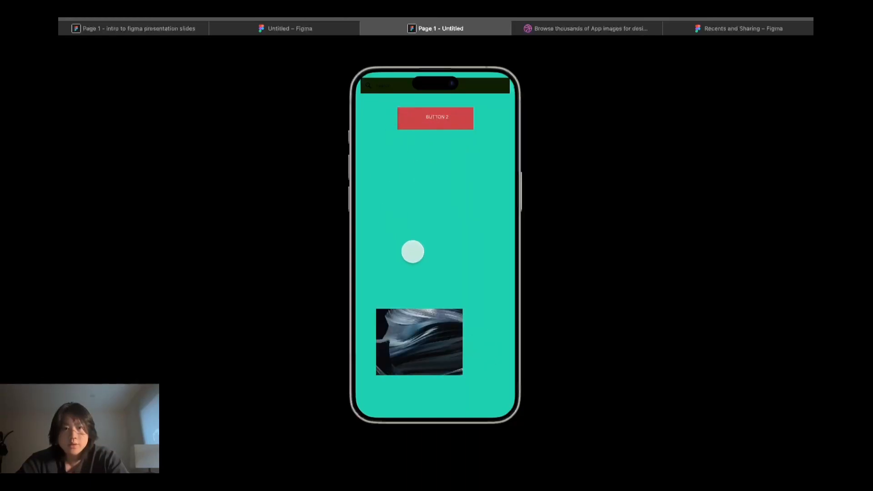
pyautogui.moveTo(505, 116)
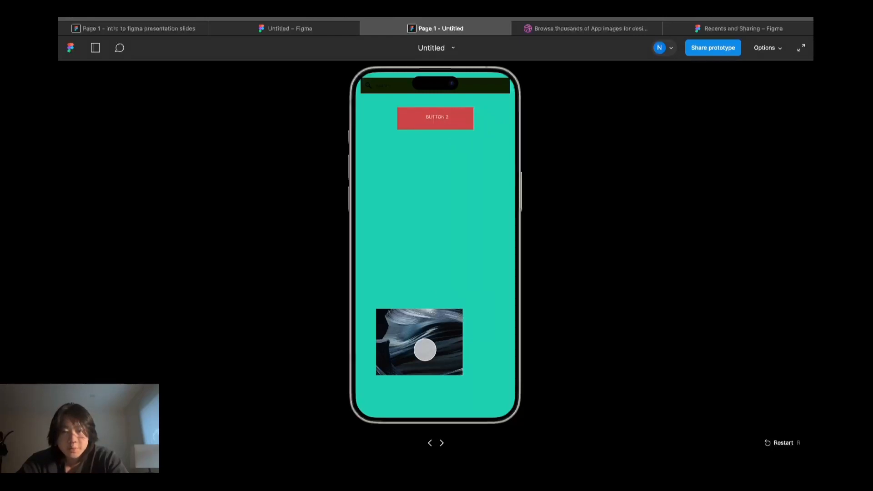
pyautogui.click(305, 29)
pyautogui.hscroll(5, 503, 226)
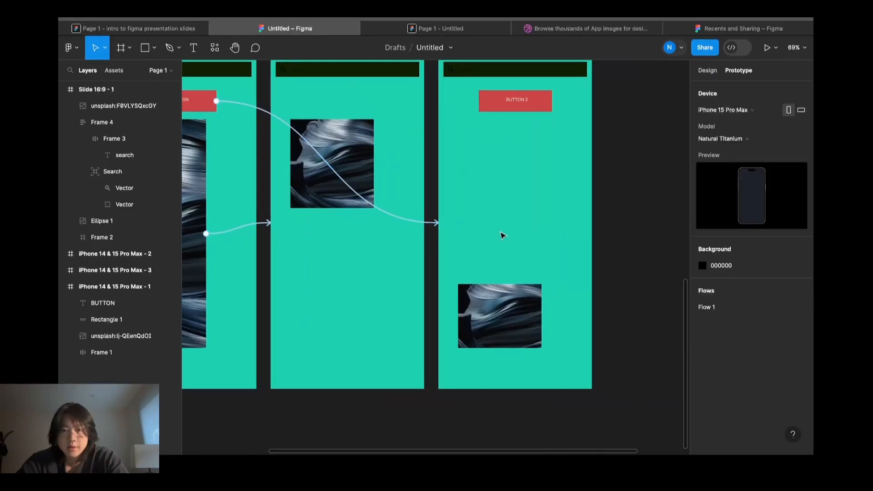
pyautogui.hscroll(-3, 513, 121)
pyautogui.scroll(-2, 513, 122)
pyautogui.hscroll(-2, 243, 224)
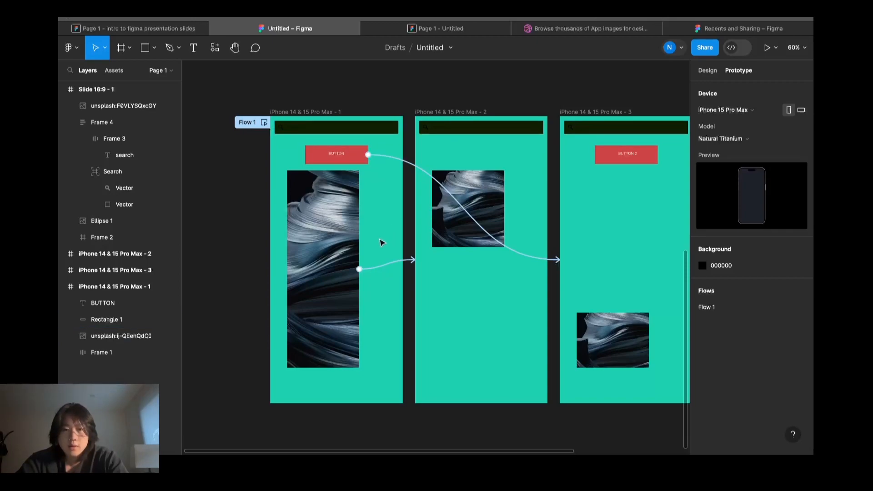
# Return to the intro to figma presentation slides and advance from Prototyping to the Practice slide.
pyautogui.click(170, 30)
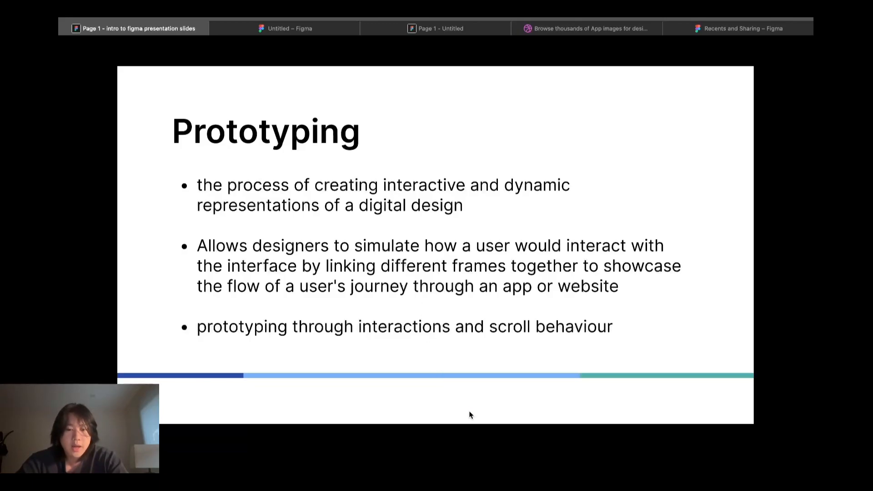
pyautogui.moveTo(461, 453)
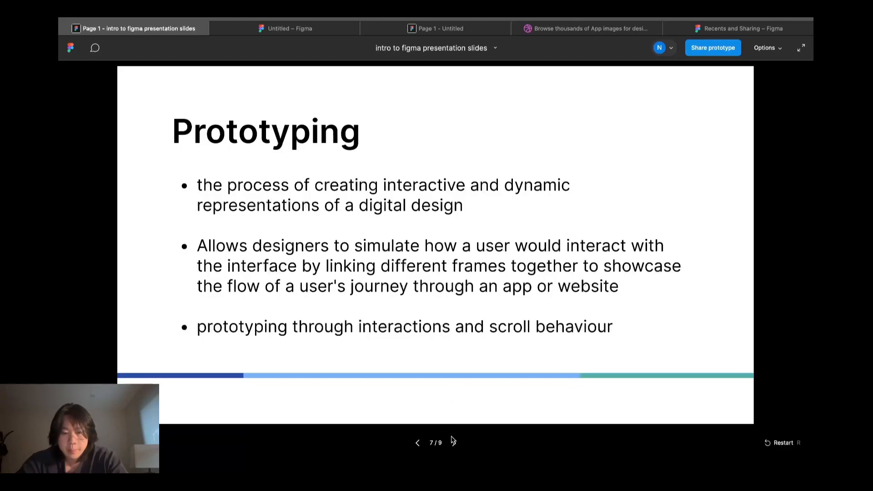
pyautogui.click(454, 444)
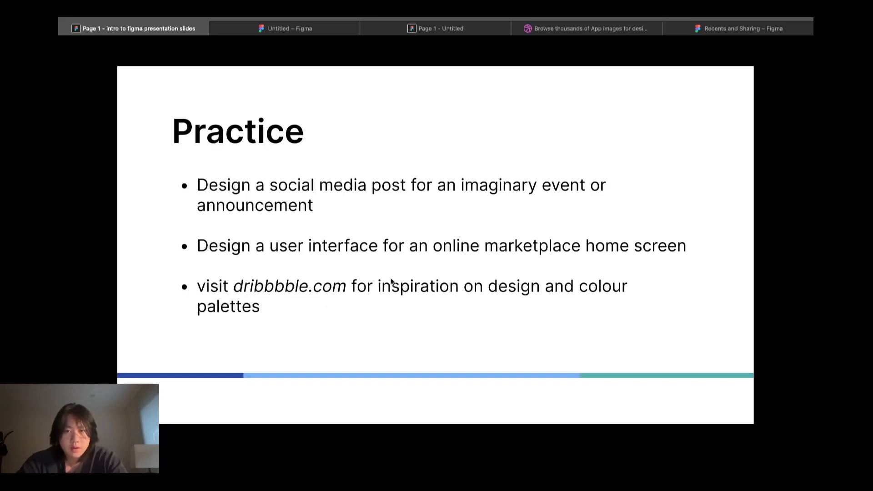
# Switch to Dribbble and look through the app design shots for inspiration.
pyautogui.click(575, 31)
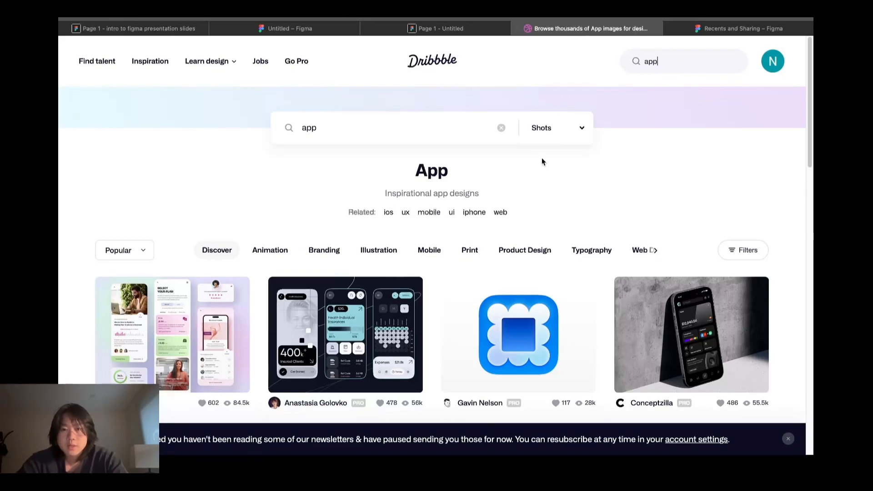
pyautogui.scroll(-1, 394, 293)
pyautogui.scroll(-5, 394, 293)
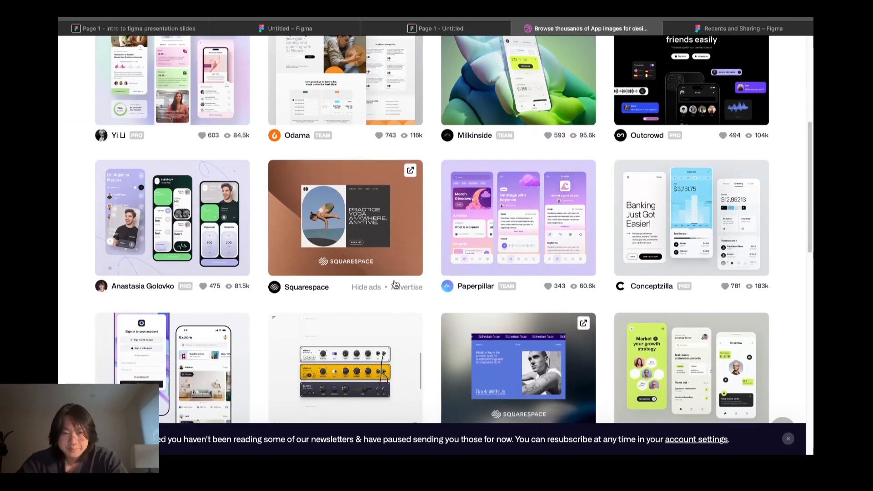
pyautogui.scroll(-3, 616, 289)
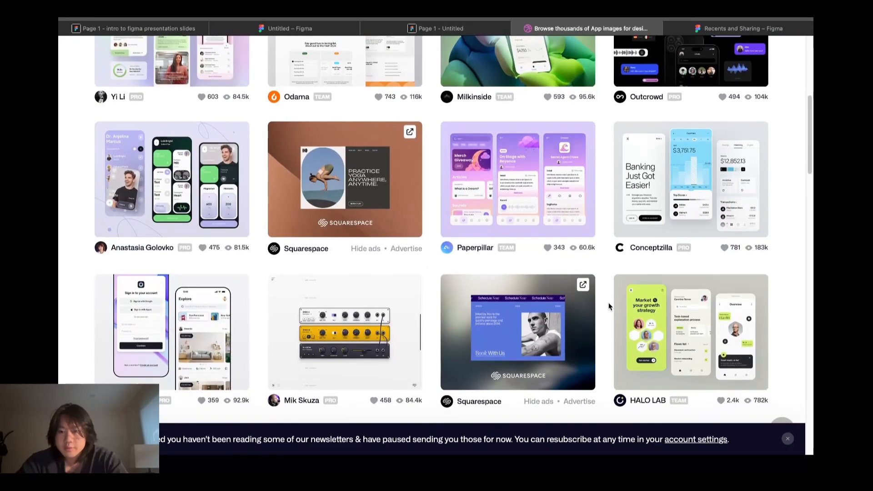
# Search Dribbble for "slideshow" and look through the first rows of results.
pyautogui.scroll(12, 412, 187)
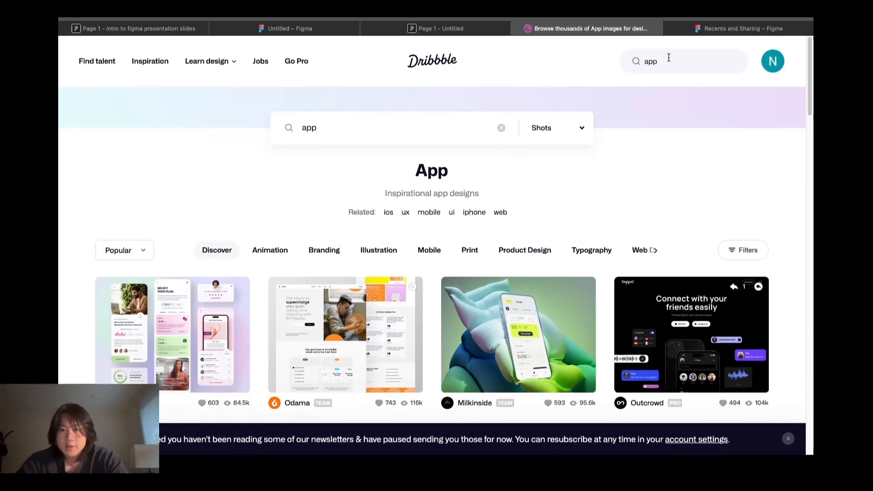
pyautogui.write('slideshow')
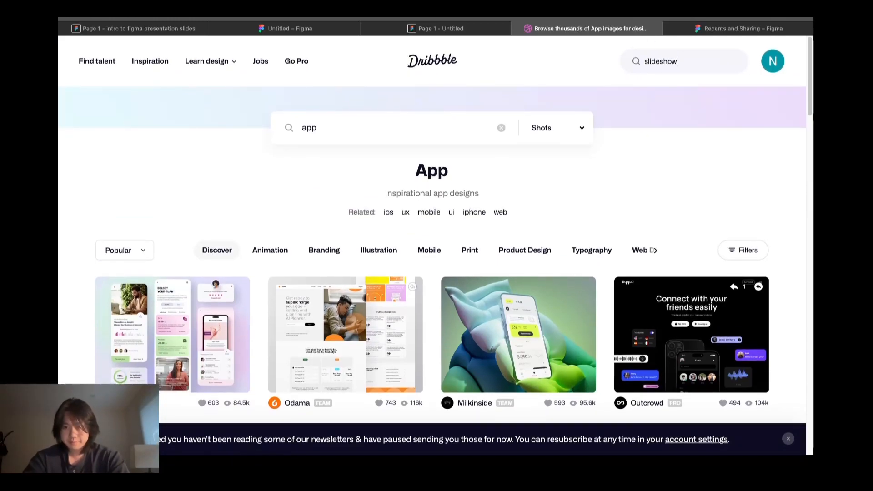
pyautogui.press('Return')
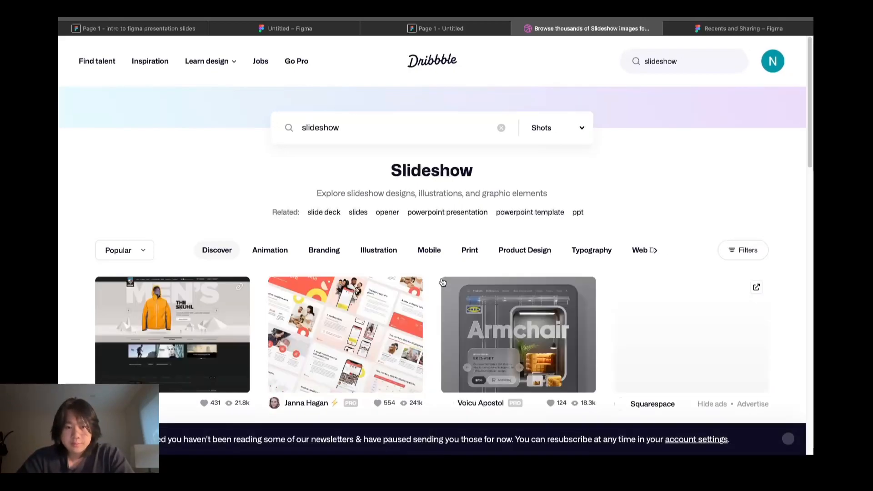
pyautogui.scroll(-2, 442, 283)
pyautogui.scroll(-2, 442, 282)
pyautogui.scroll(-4, 492, 308)
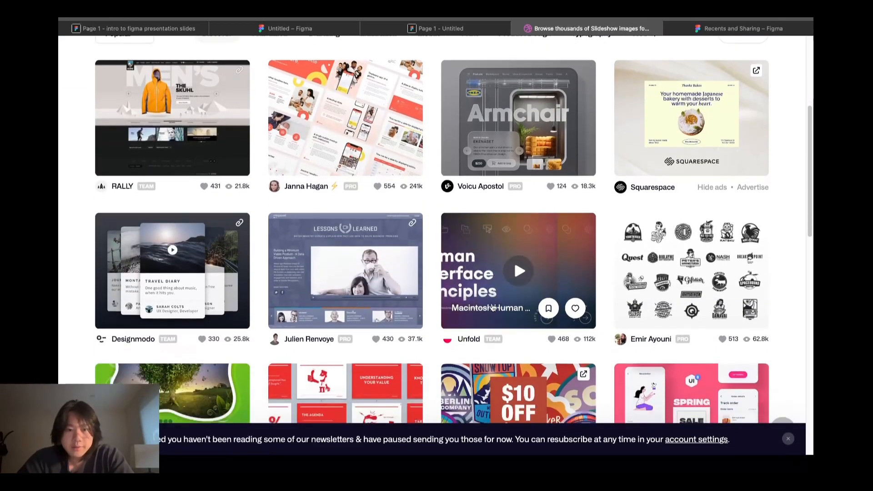
pyautogui.scroll(-3, 492, 308)
# Open the red-and-white presentation slides shot, view its image, and close it.
pyautogui.click(414, 259)
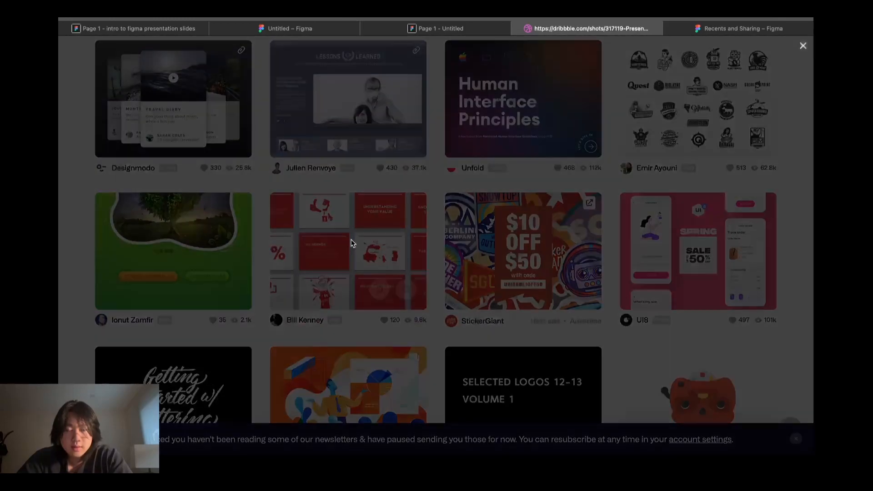
pyautogui.scroll(-1, 437, 262)
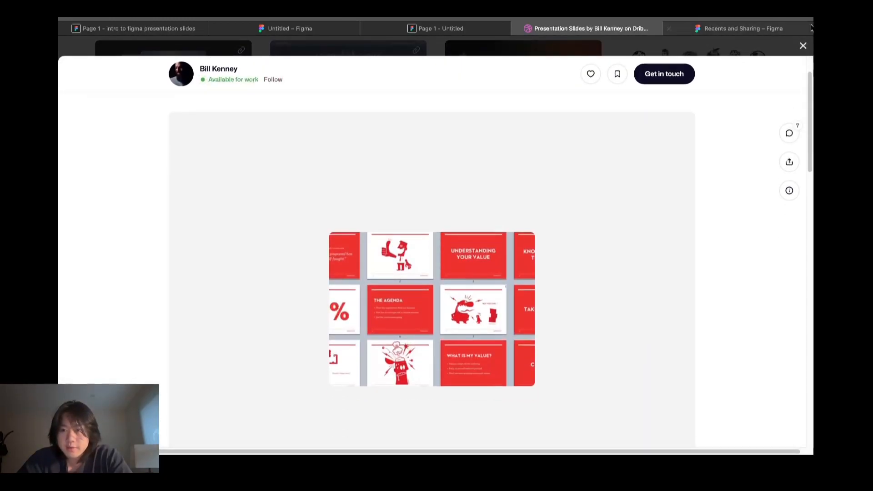
pyautogui.click(803, 45)
# Browse further through the slideshow shots on Dribbble and switch back to the Untitled Figma file.
pyautogui.scroll(-8, 394, 284)
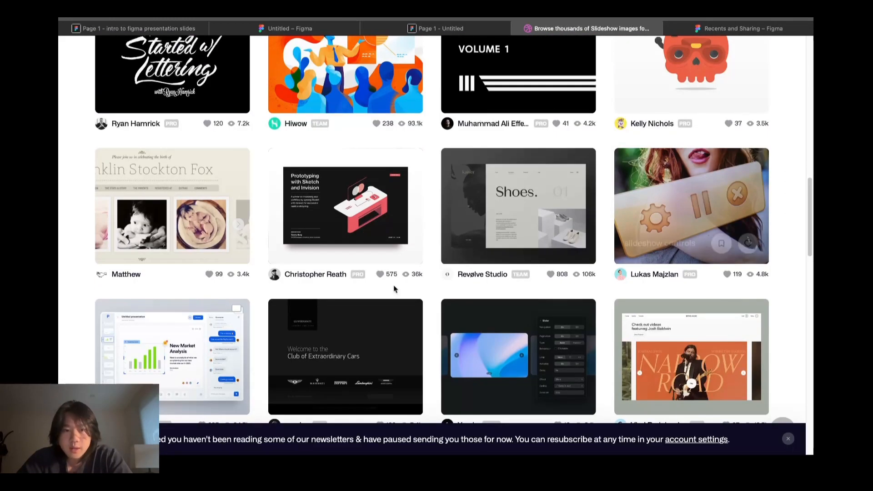
pyautogui.scroll(-10, 394, 289)
pyautogui.scroll(-5, 394, 289)
pyautogui.scroll(10, 394, 285)
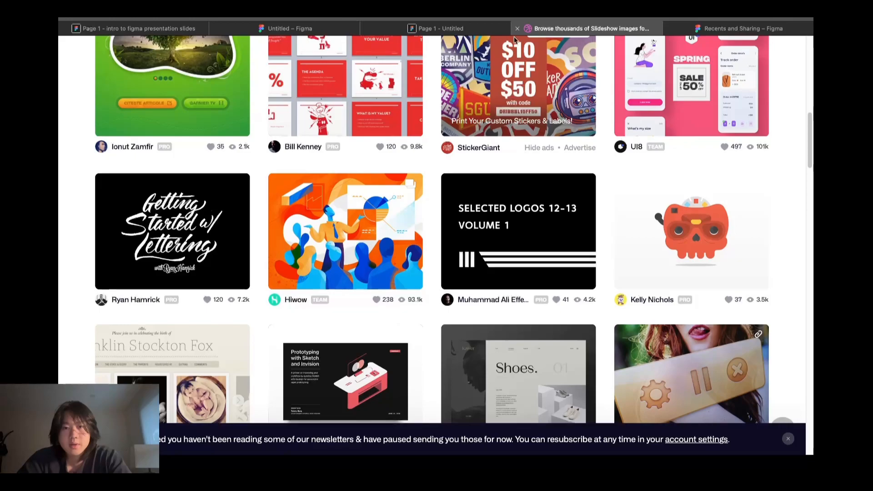
pyautogui.click(319, 31)
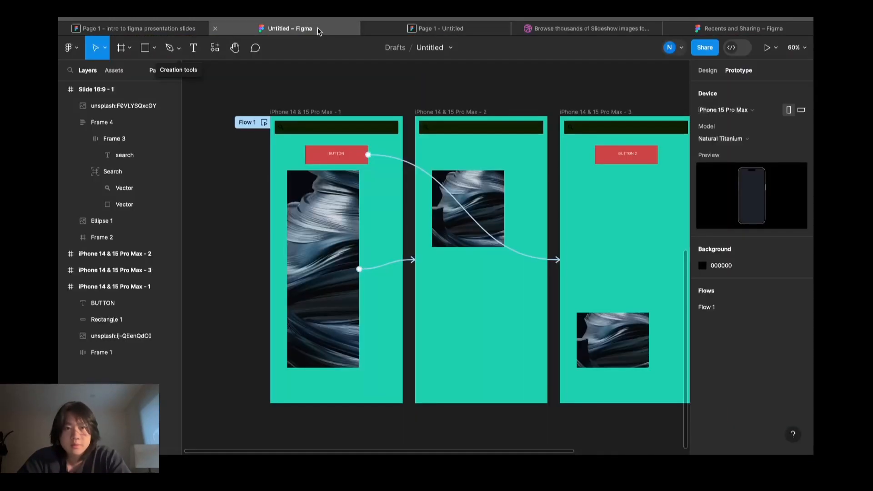
# Show the Examples slide after the Practice slide in the intro presentation, and return to the Untitled design file.
pyautogui.click(169, 30)
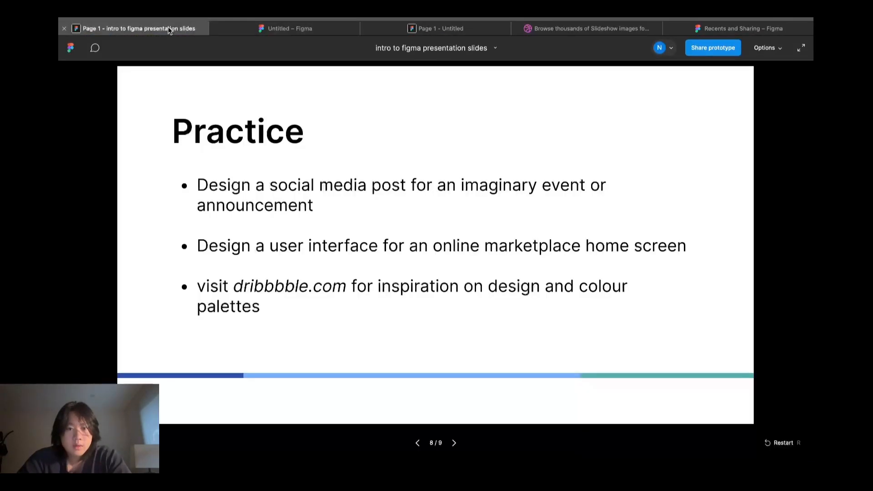
pyautogui.click(455, 444)
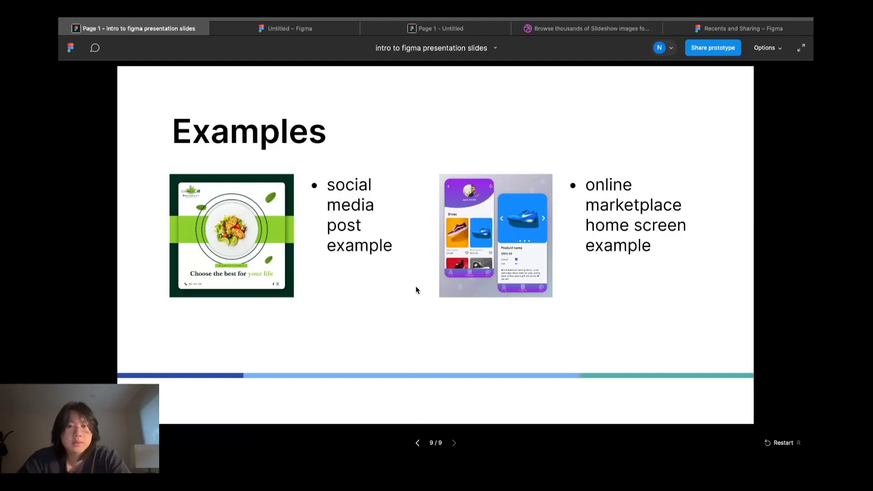
pyautogui.click(321, 27)
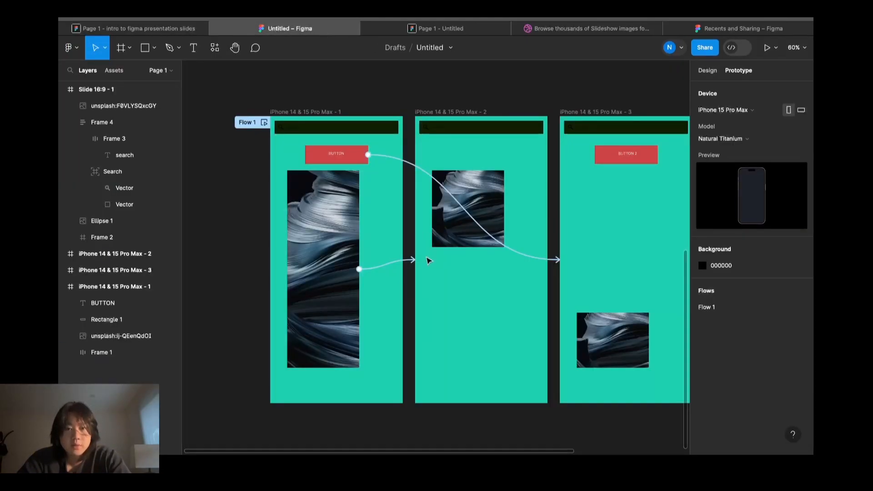
# Review the iPhone frames and the 16:9 slide, selecting its yellow search bar, circular image and tall photo in turn.
pyautogui.scroll(-3, 427, 261)
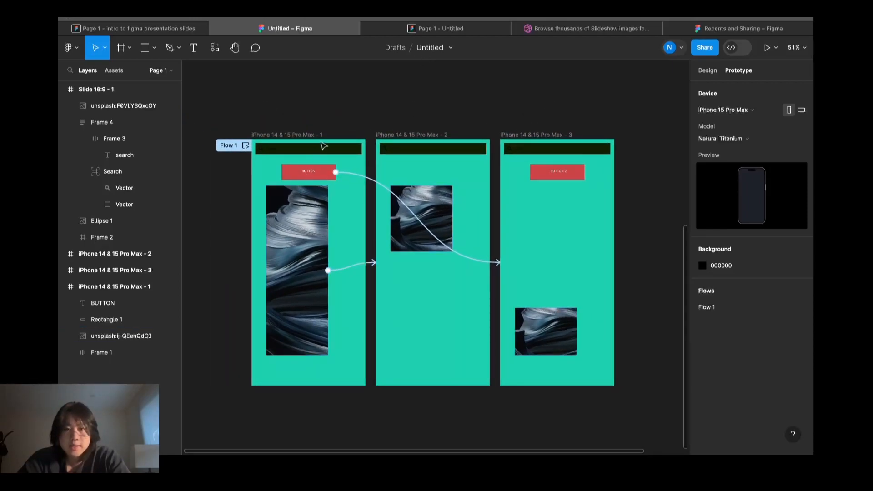
pyautogui.scroll(6, 374, 144)
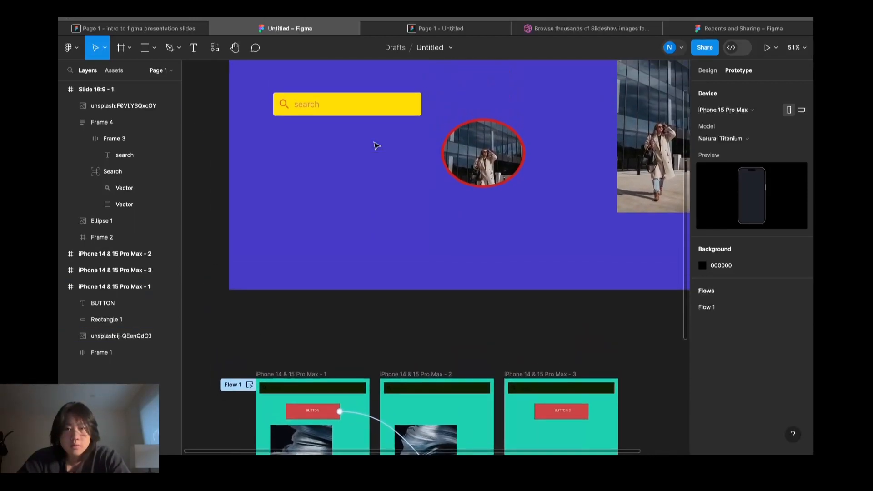
pyautogui.scroll(-2, 374, 145)
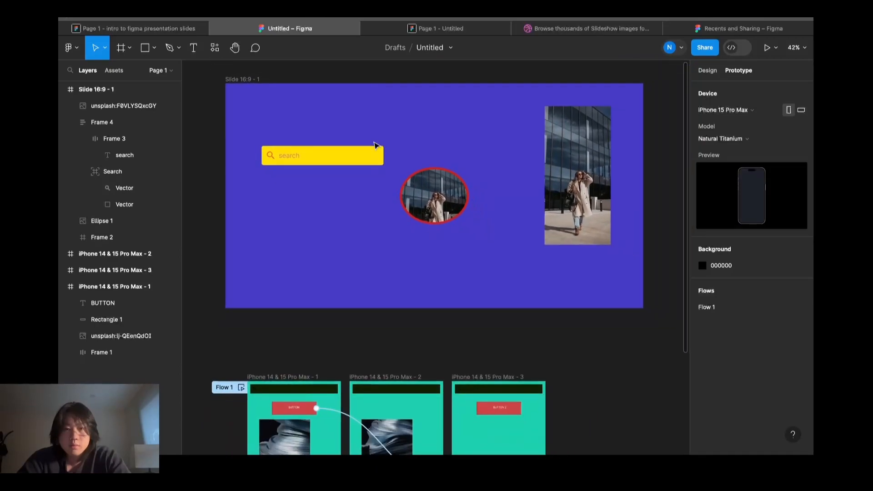
pyautogui.click(331, 162)
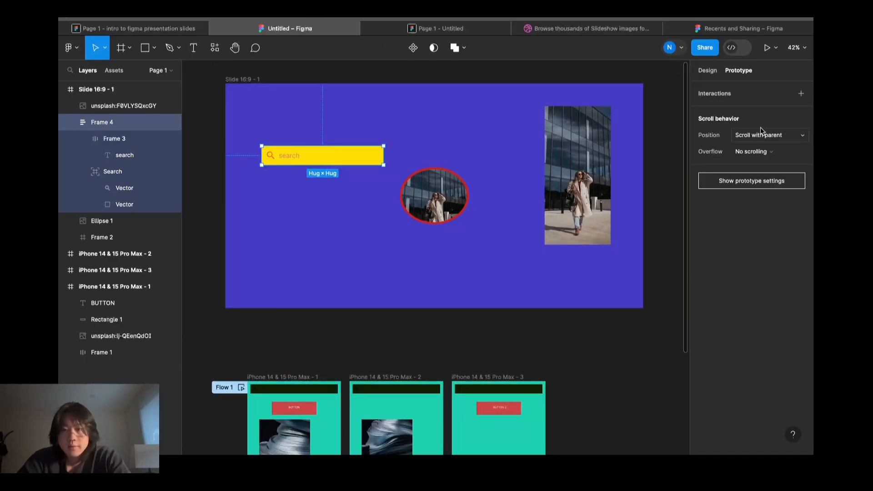
pyautogui.click(314, 182)
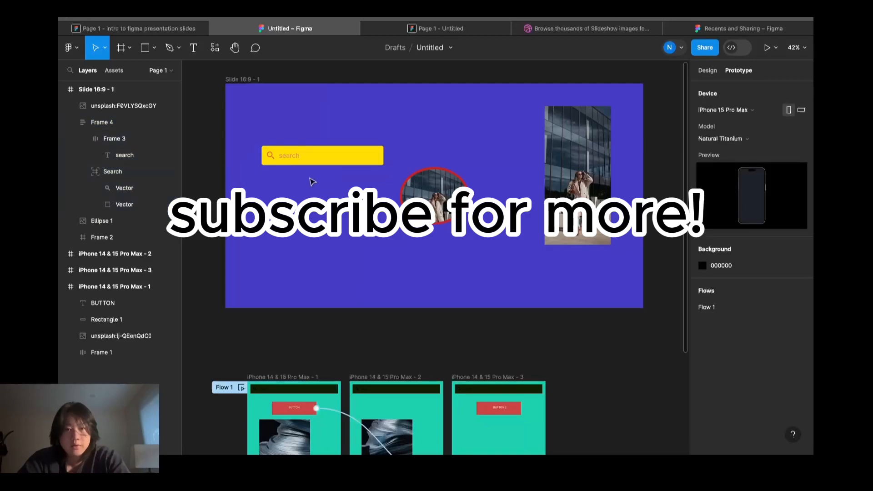
pyautogui.click(317, 165)
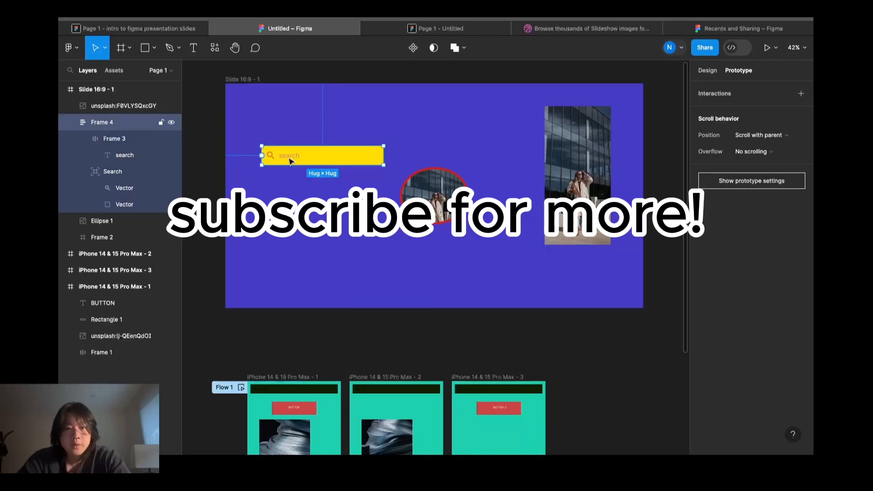
pyautogui.click(292, 125)
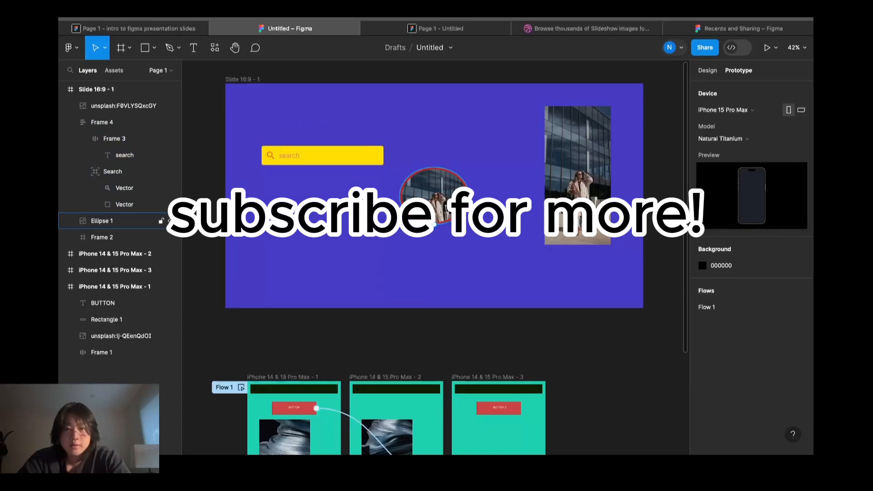
pyautogui.click(434, 196)
pyautogui.click(580, 200)
pyautogui.click(412, 197)
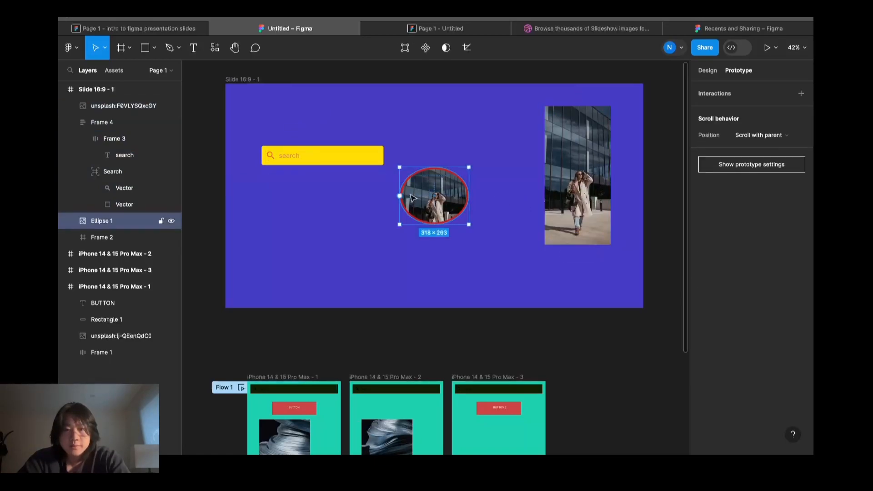